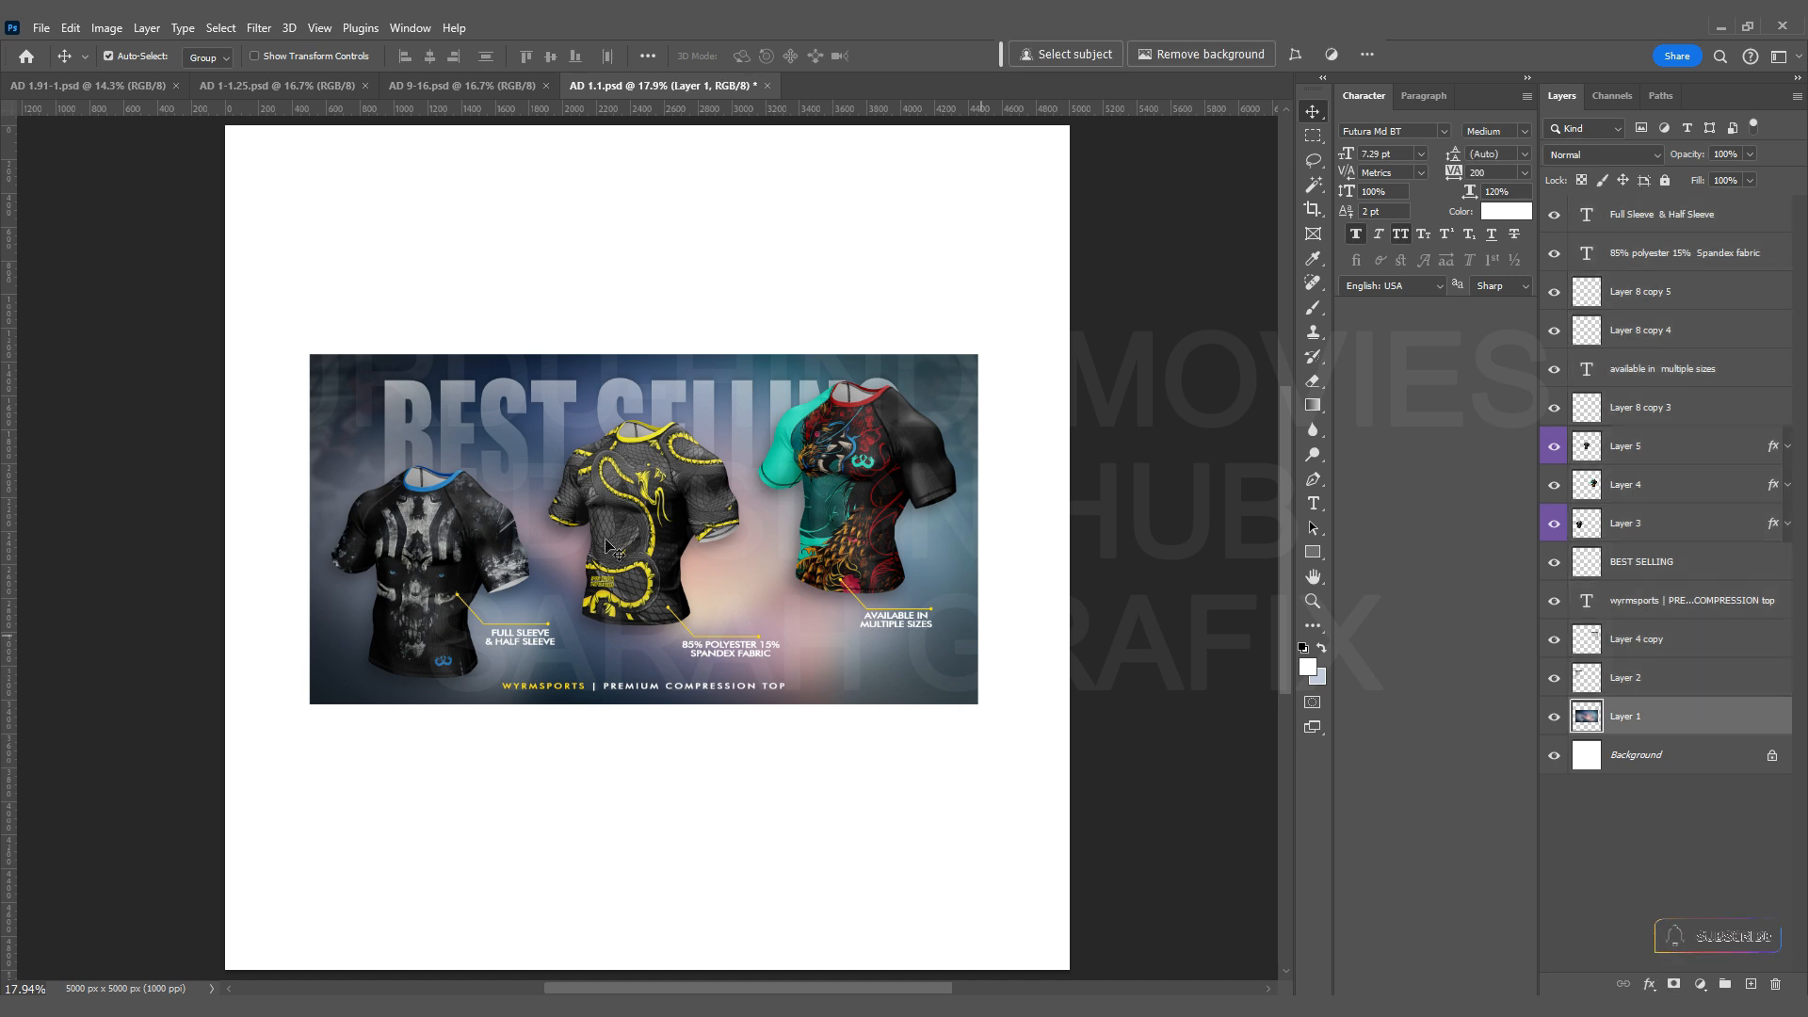
Stretch the blurred Layer 1 background to cover the full 5000 px square canvas and save the file.
scroll(508, 542, "down", 1)
key("ctrl+t")
left_click_drag(935, 532, 1018, 530)
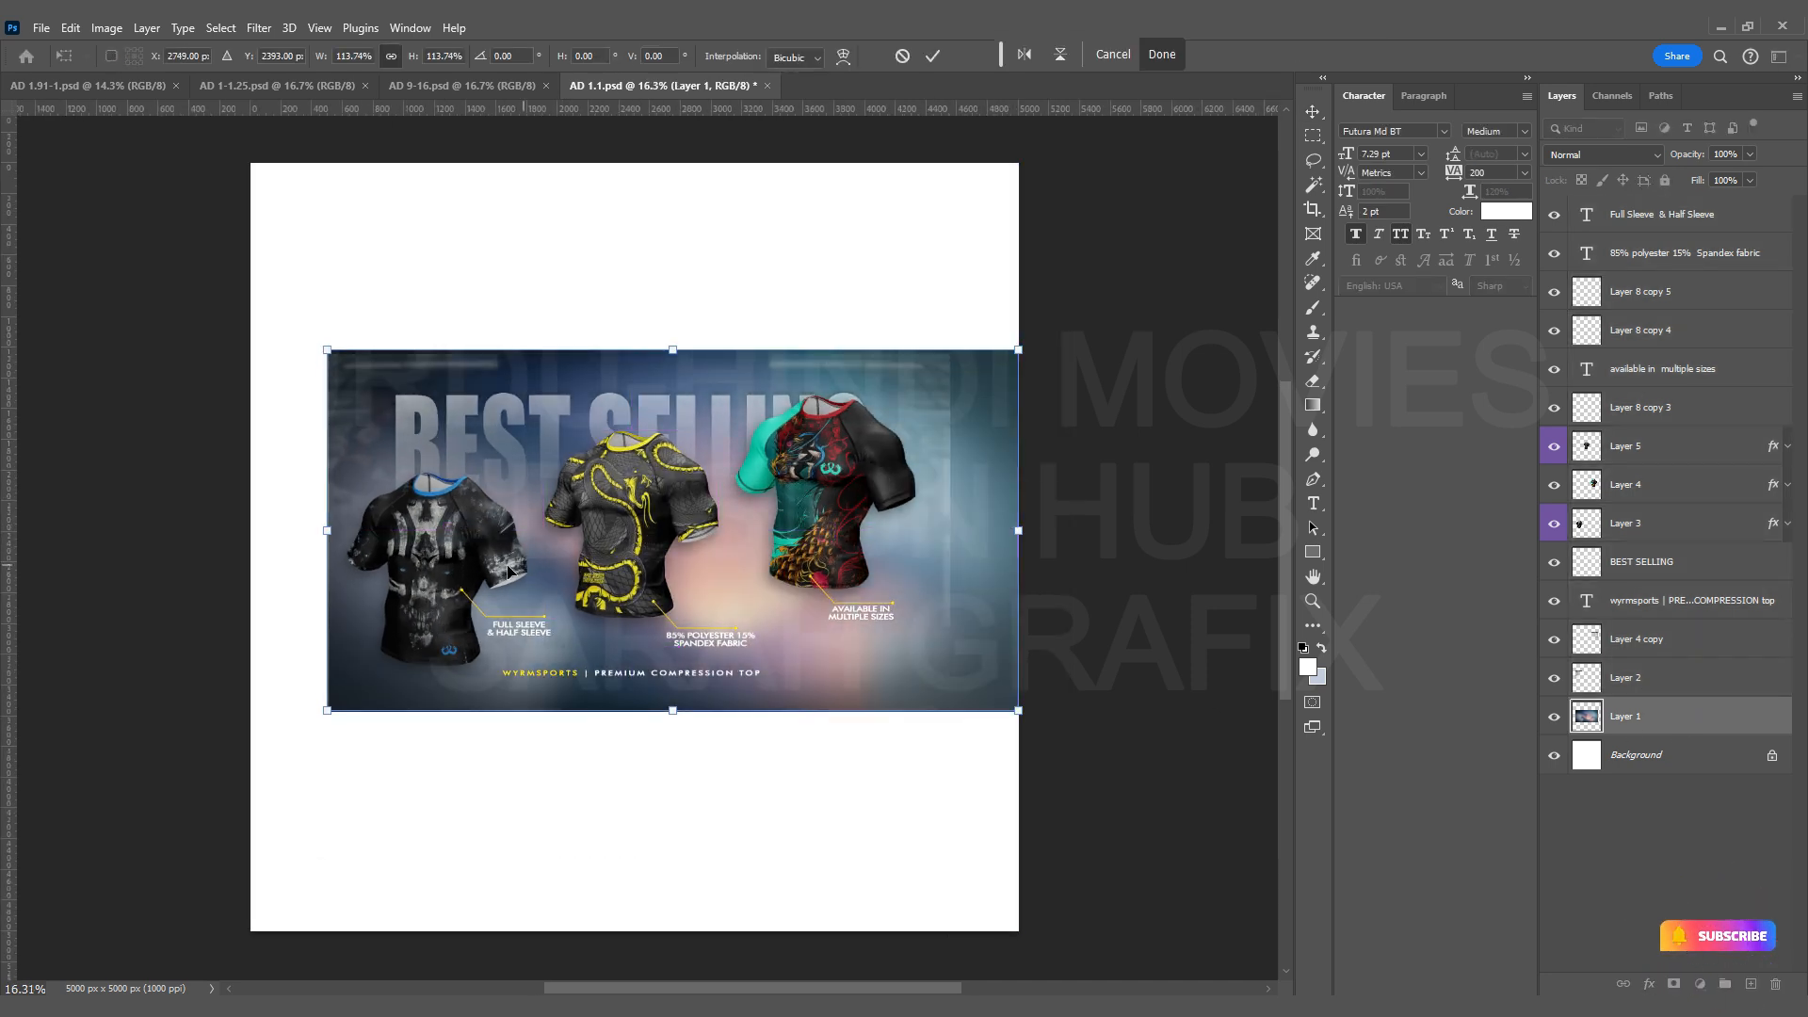
left_click_drag(330, 535, 251, 535)
scroll(653, 704, "down", 1)
left_click_drag(655, 688, 664, 888)
scroll(679, 733, "up", 1)
left_click_drag(641, 377, 648, 210)
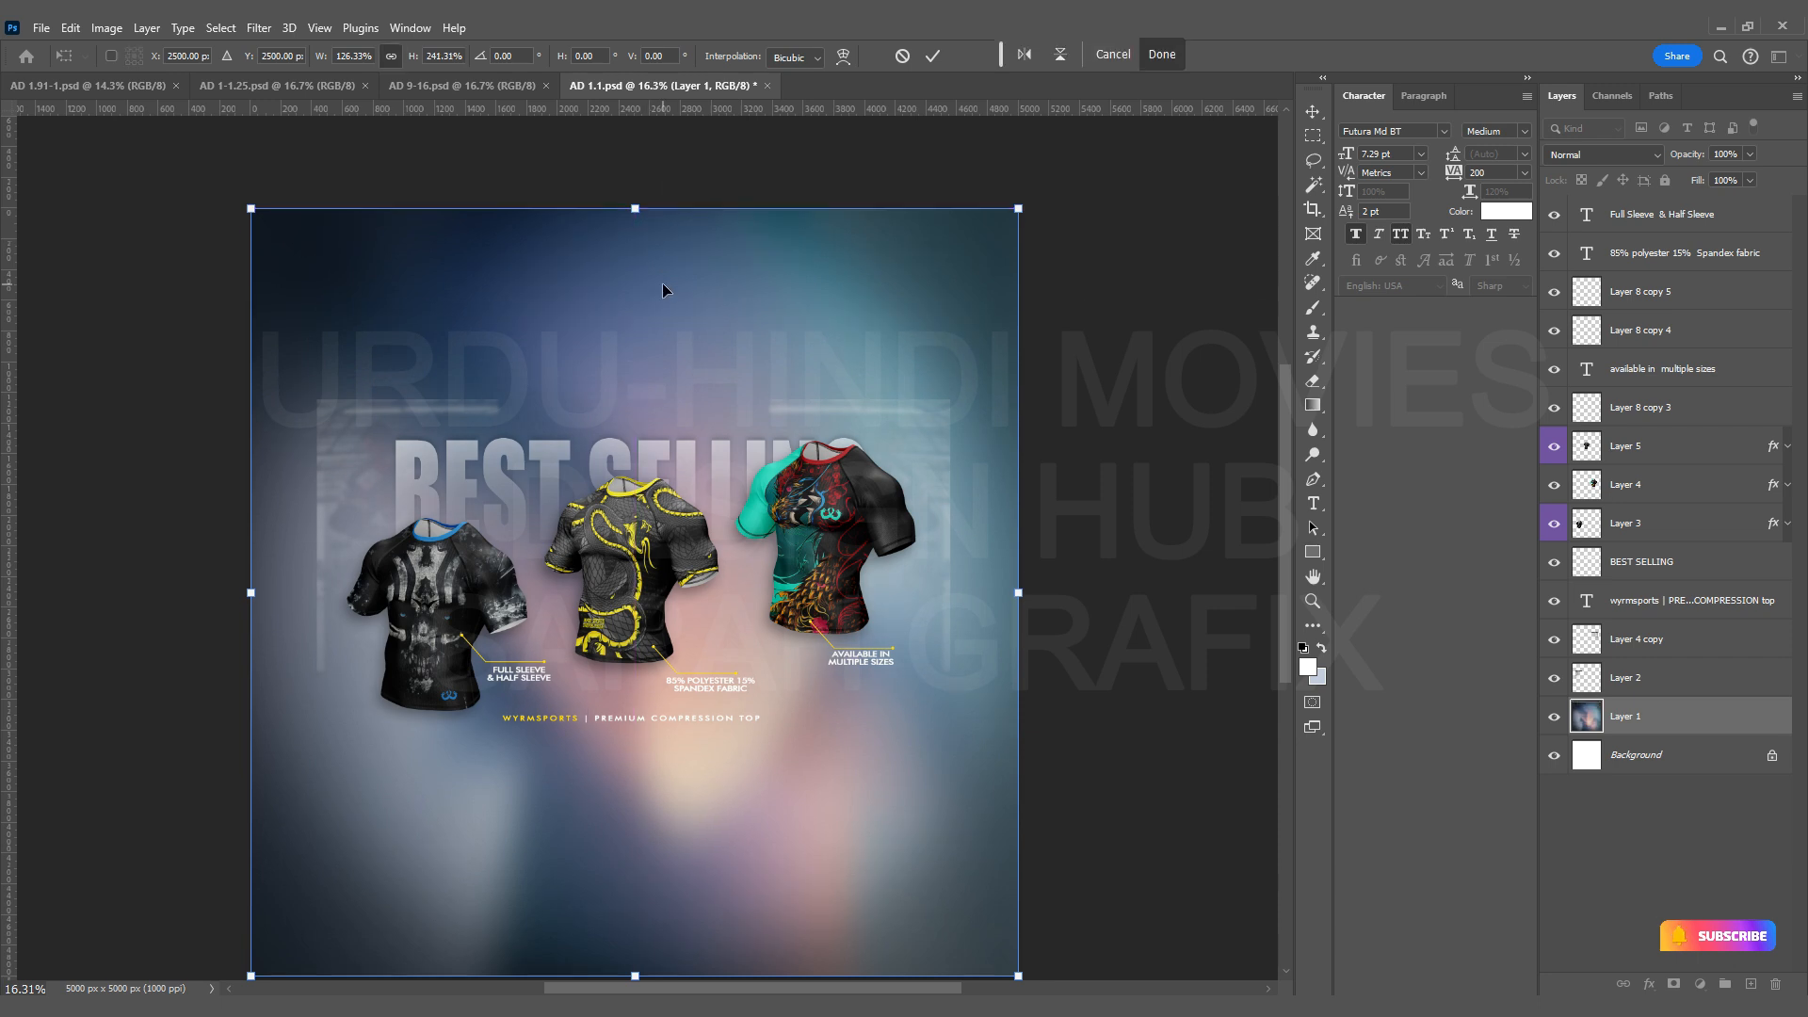
key("Return")
scroll(603, 344, "down", 2)
key("ctrl+0")
key("ctrl+s")
Shift the Layer 2 overlay horizontally inward and enlarge it together with Layer 4 copy to span the canvas width.
left_click(1645, 680)
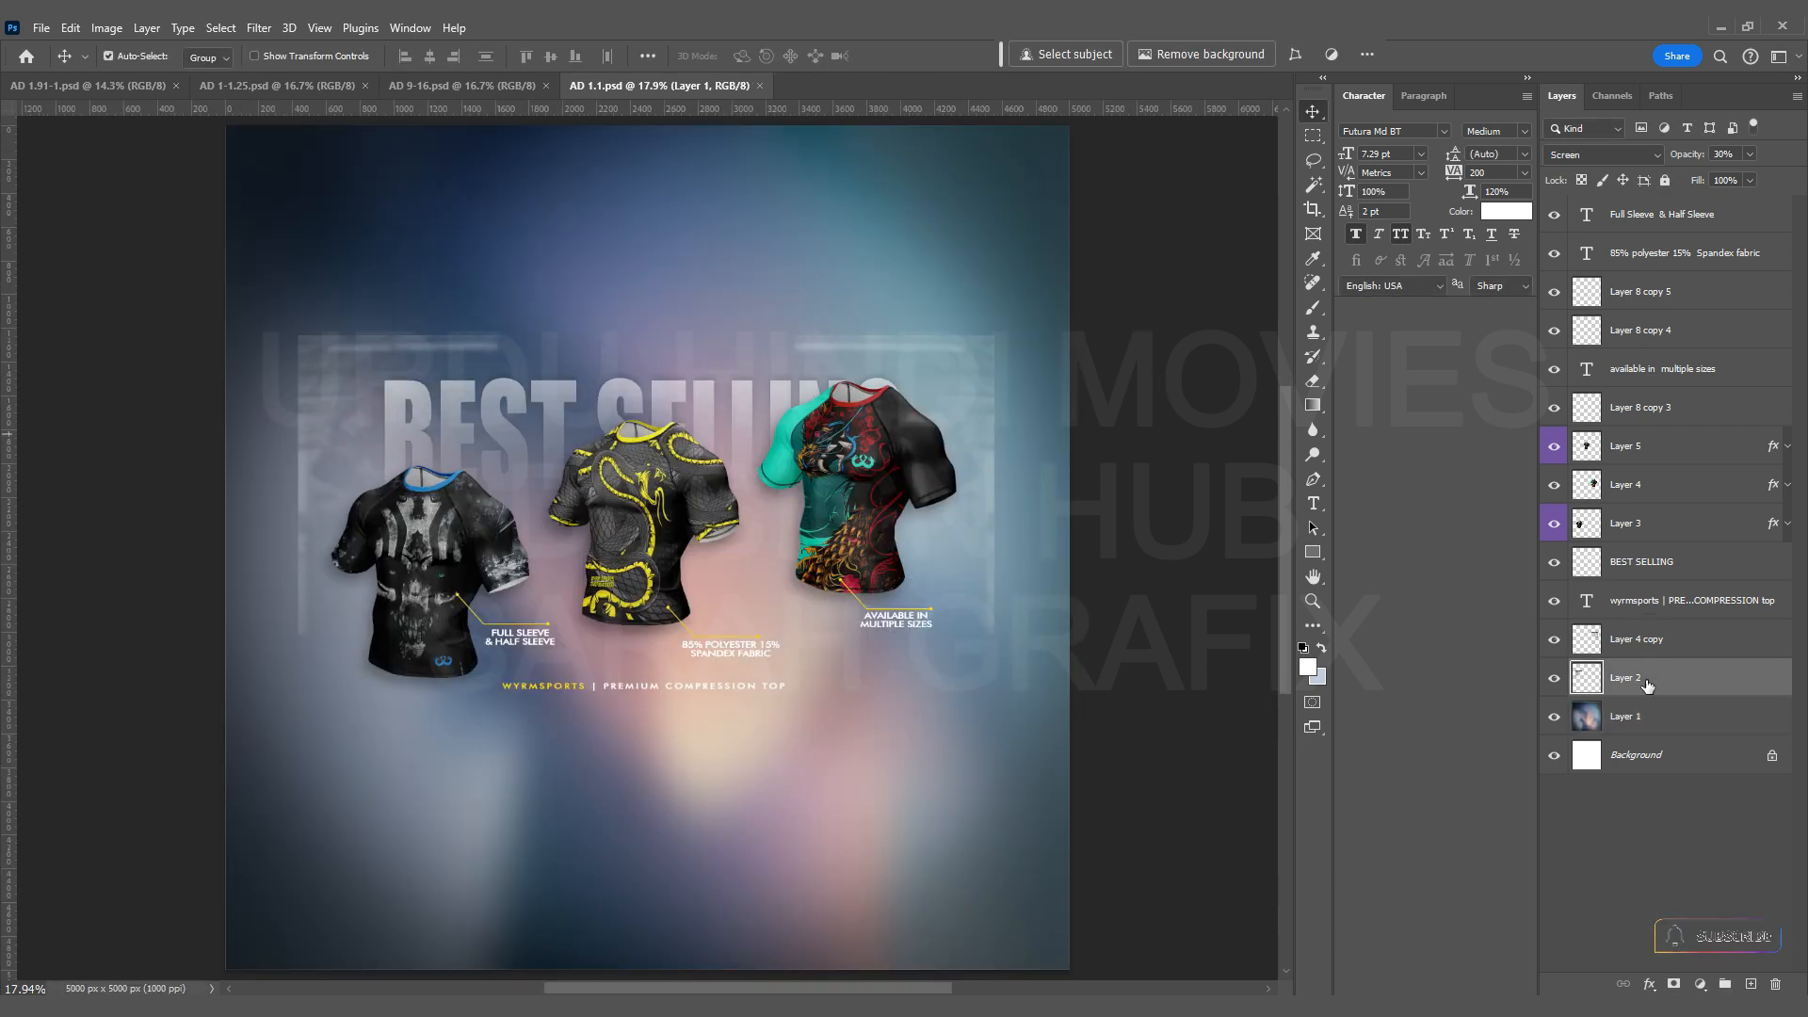
left_click_drag(349, 345, 608, 349)
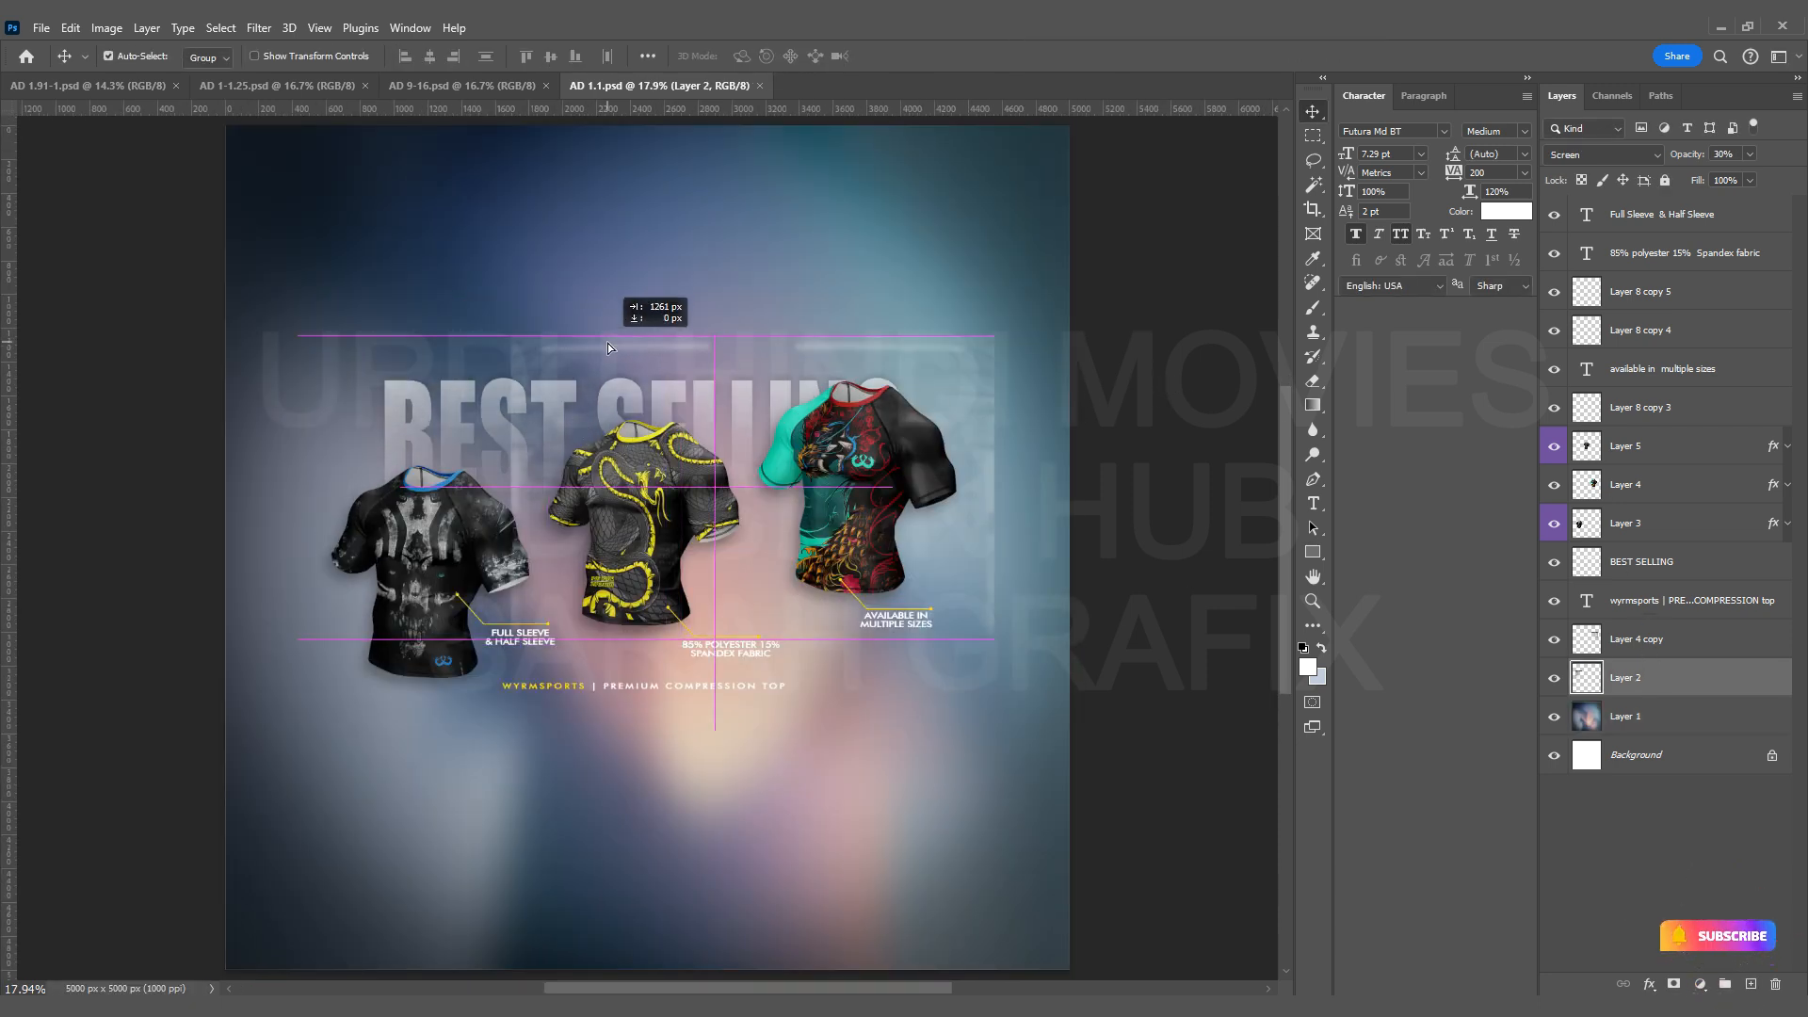
left_click(1674, 648, "shift")
scroll(640, 527, "down", 2)
key("ctrl+t")
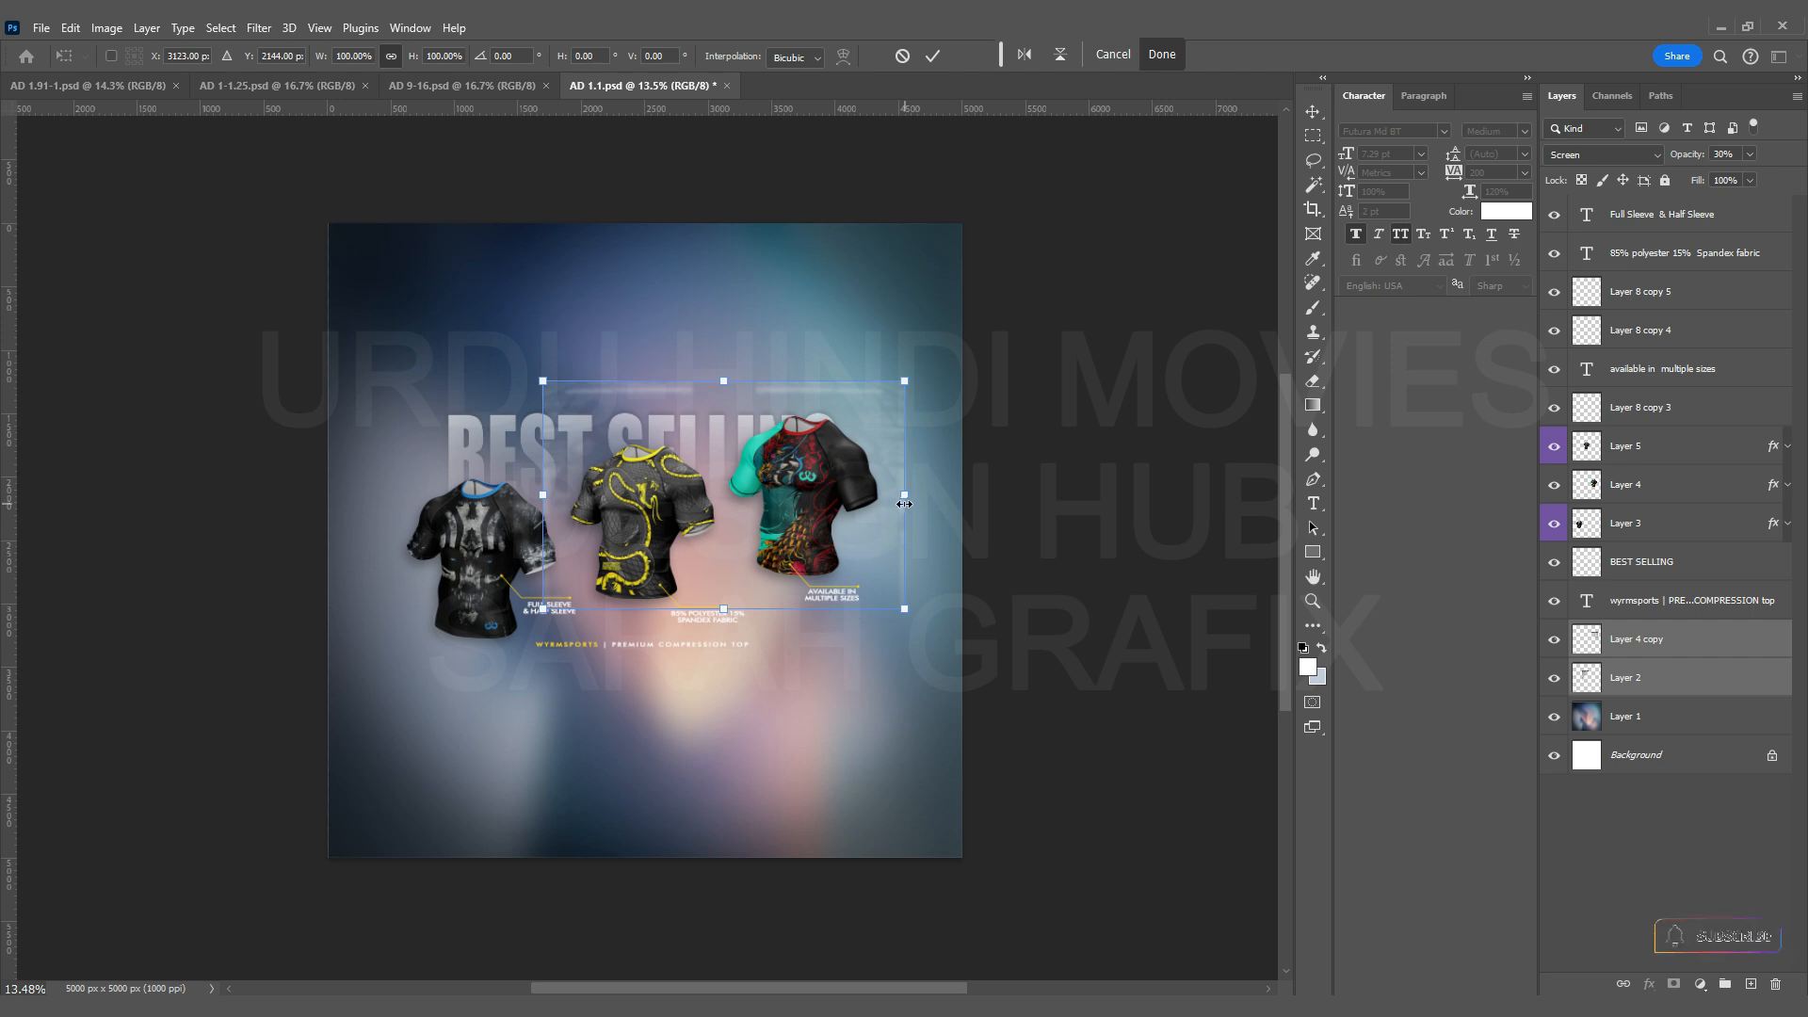
left_click_drag(904, 504, 961, 496)
left_click_drag(532, 500, 325, 502)
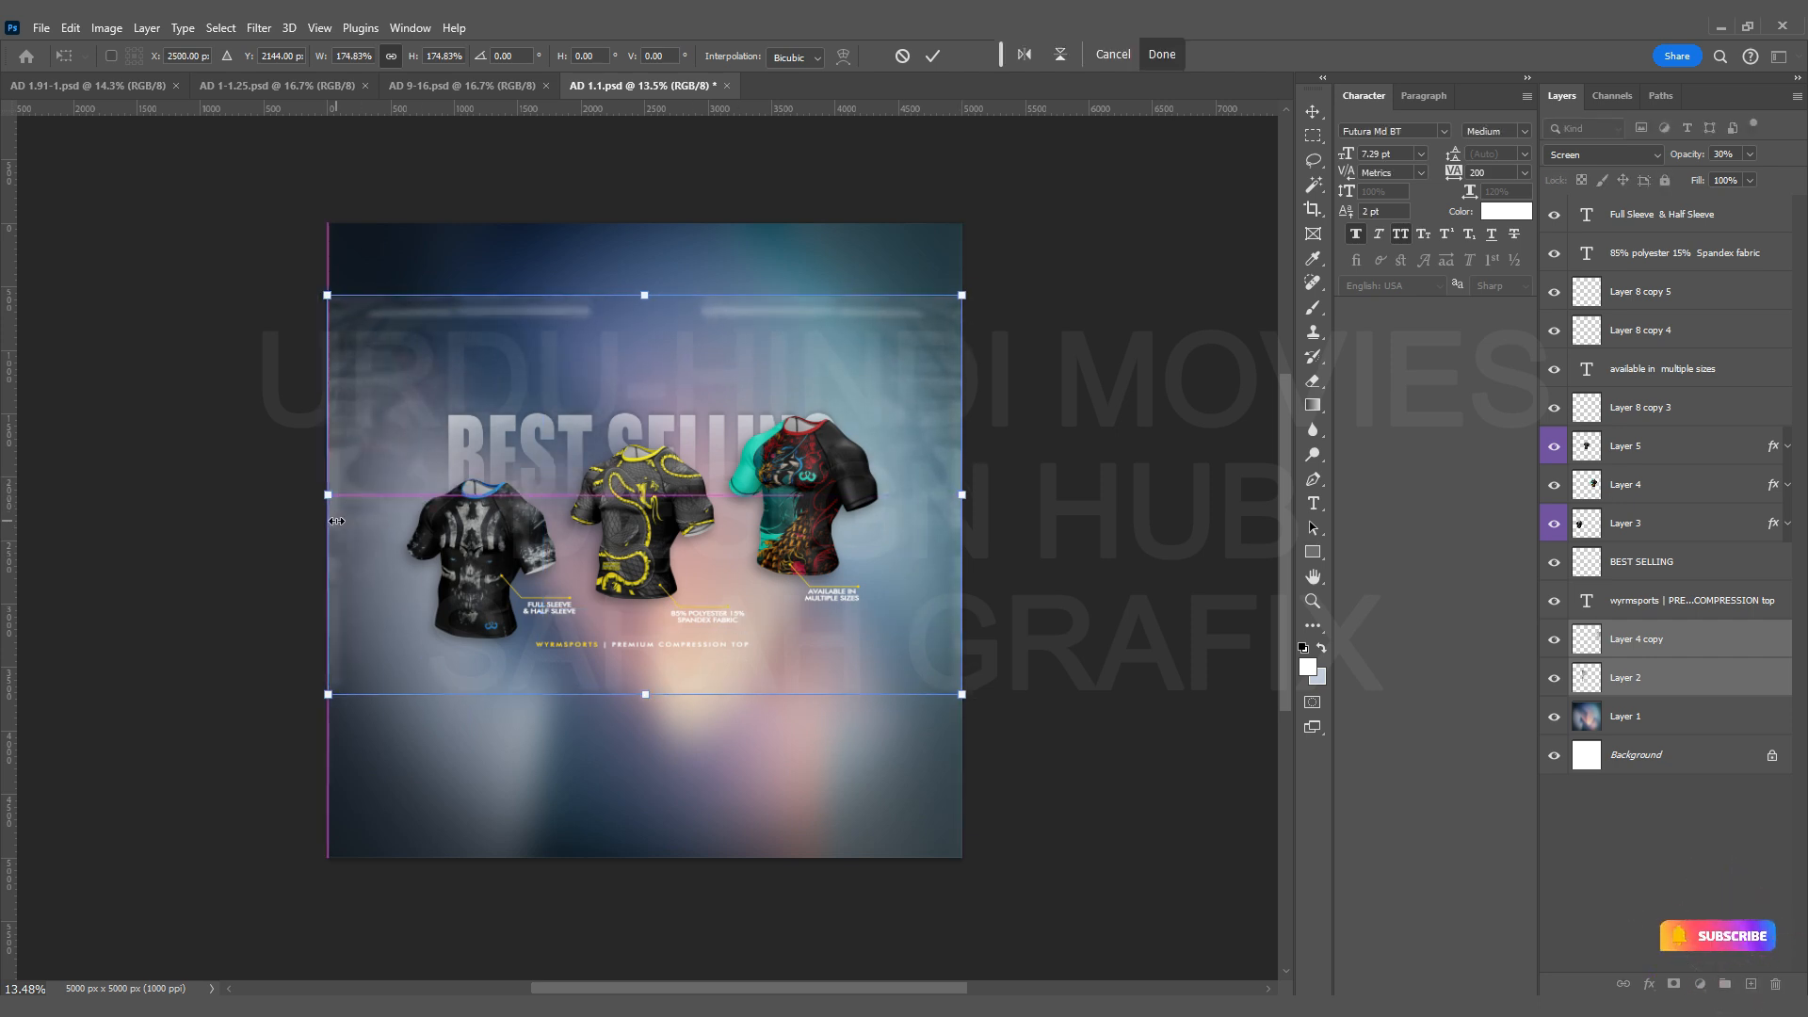
key("Return")
Raise the Layer 2 and Layer 4 copy overlays so they sit against the canvas's upper edge.
scroll(550, 302, "up", 2)
left_click_drag(544, 302, 540, 224)
scroll(540, 226, "down", 1)
scroll(528, 273, "up", 2)
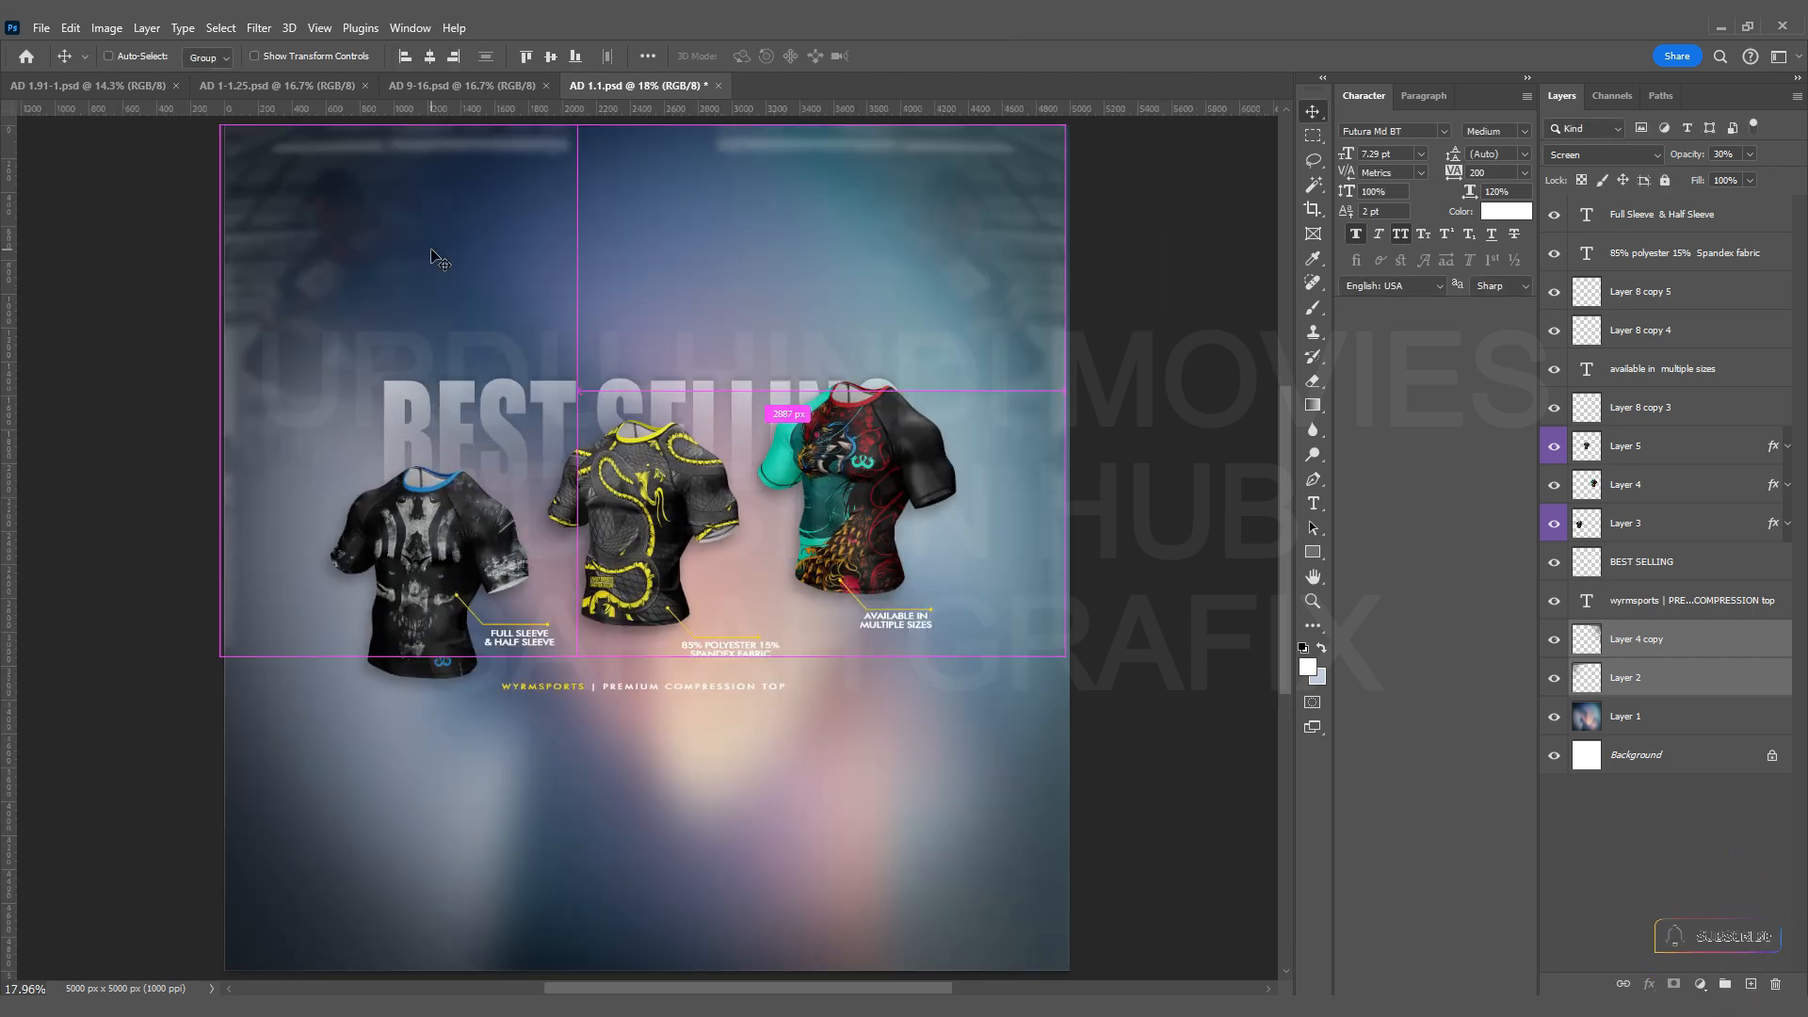
left_click_drag(347, 239, 347, 202)
scroll(347, 206, "down", 4)
scroll(347, 206, "up", 4)
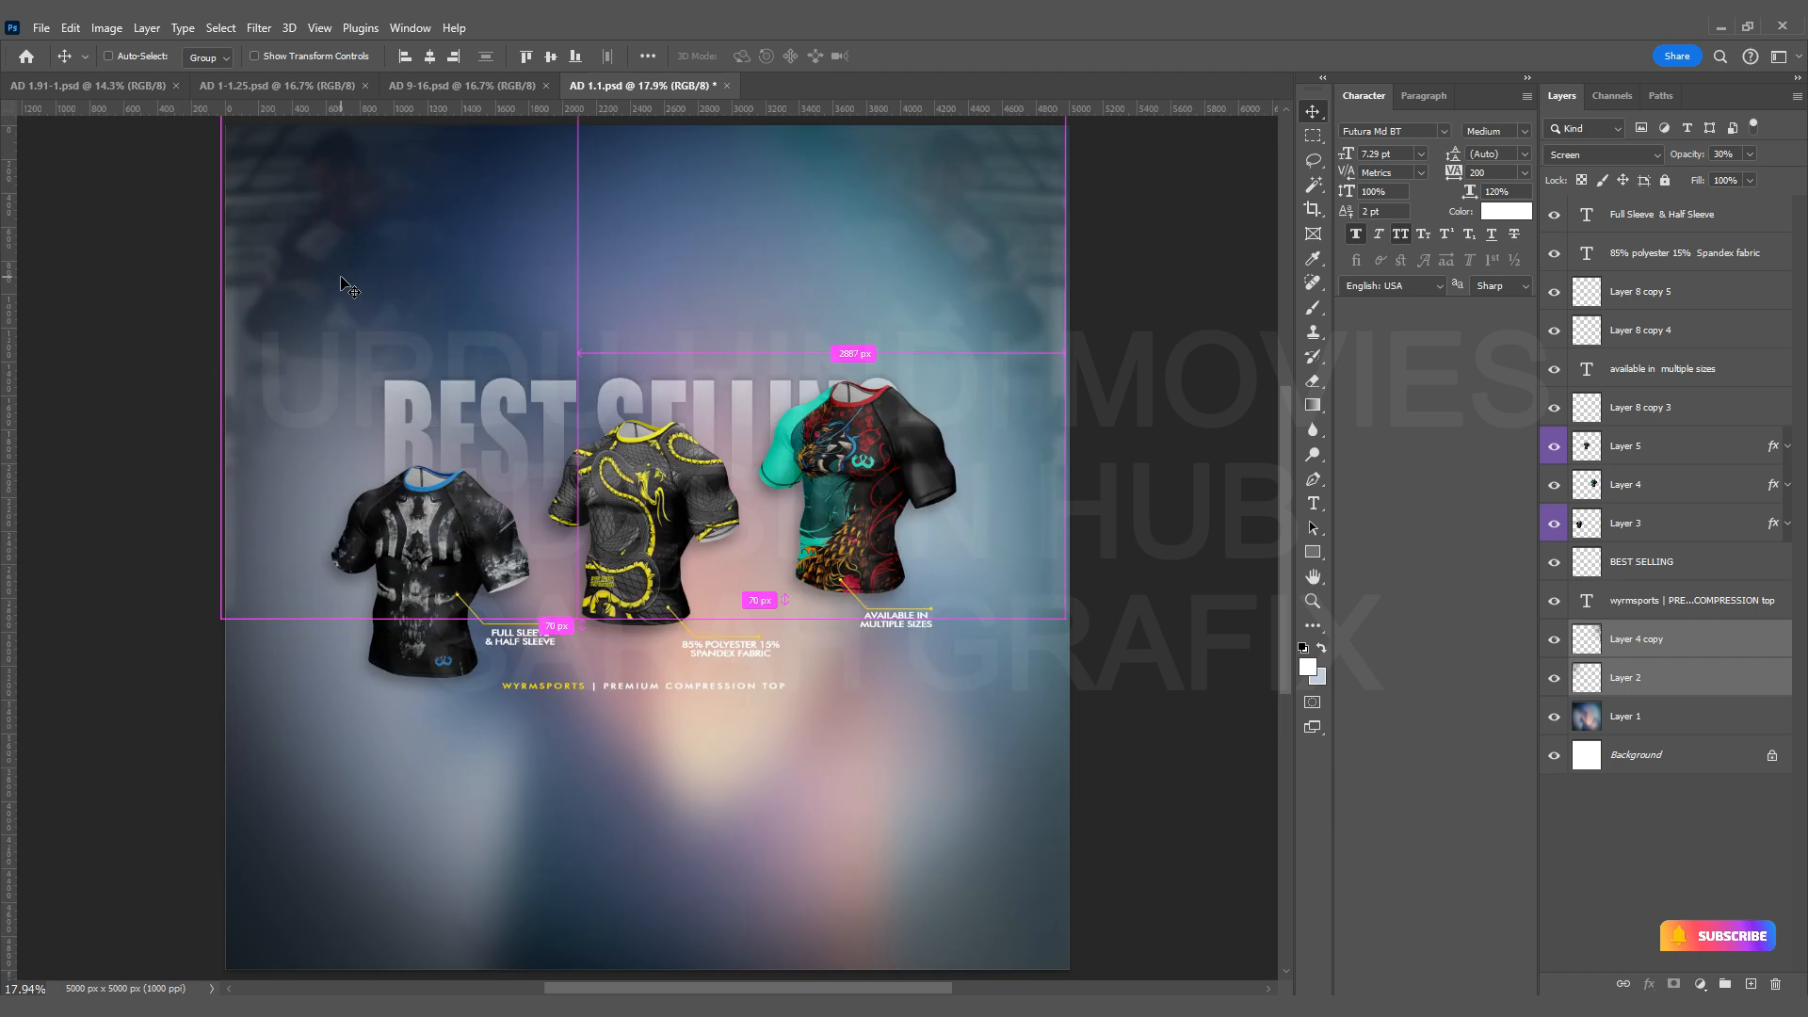
Scale the two overlay layers to about 107% so they extend slightly past the canvas edges.
key("ctrl+t")
scroll(645, 600, "down", 1)
left_click_drag(651, 581, 650, 618)
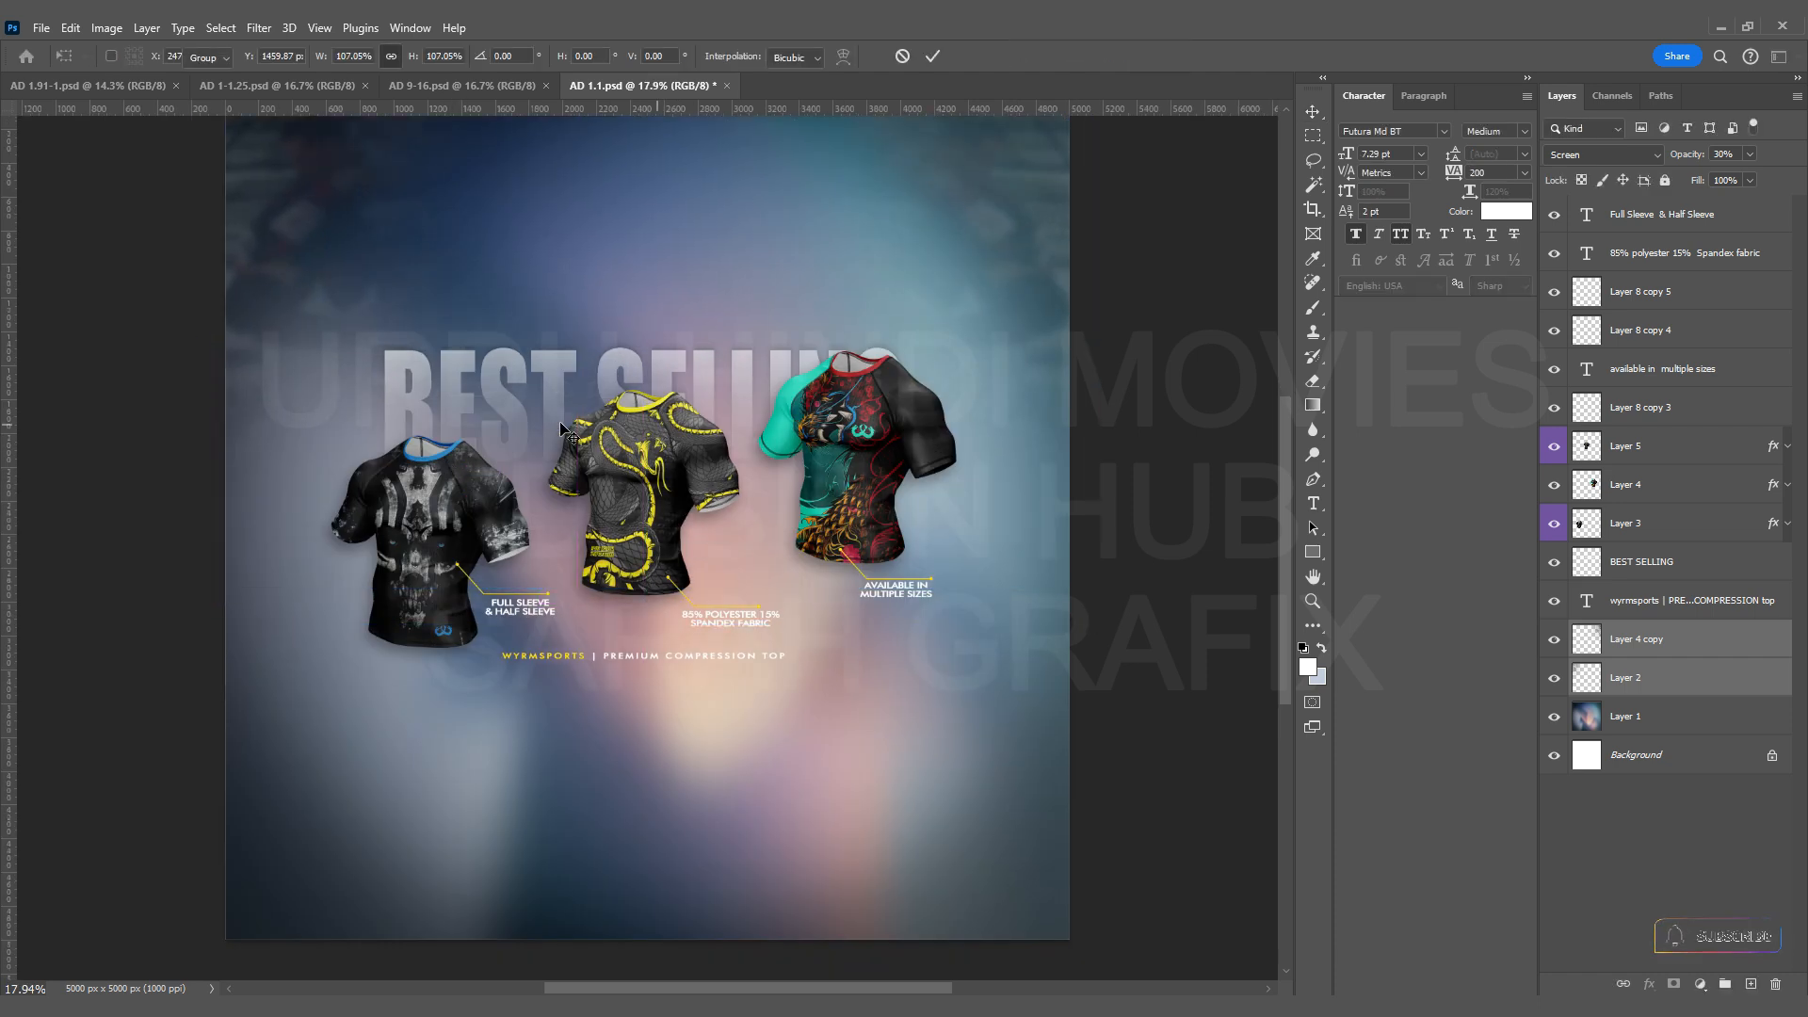
key("Return")
scroll(476, 533, "down", 1)
scroll(476, 532, "up", 1)
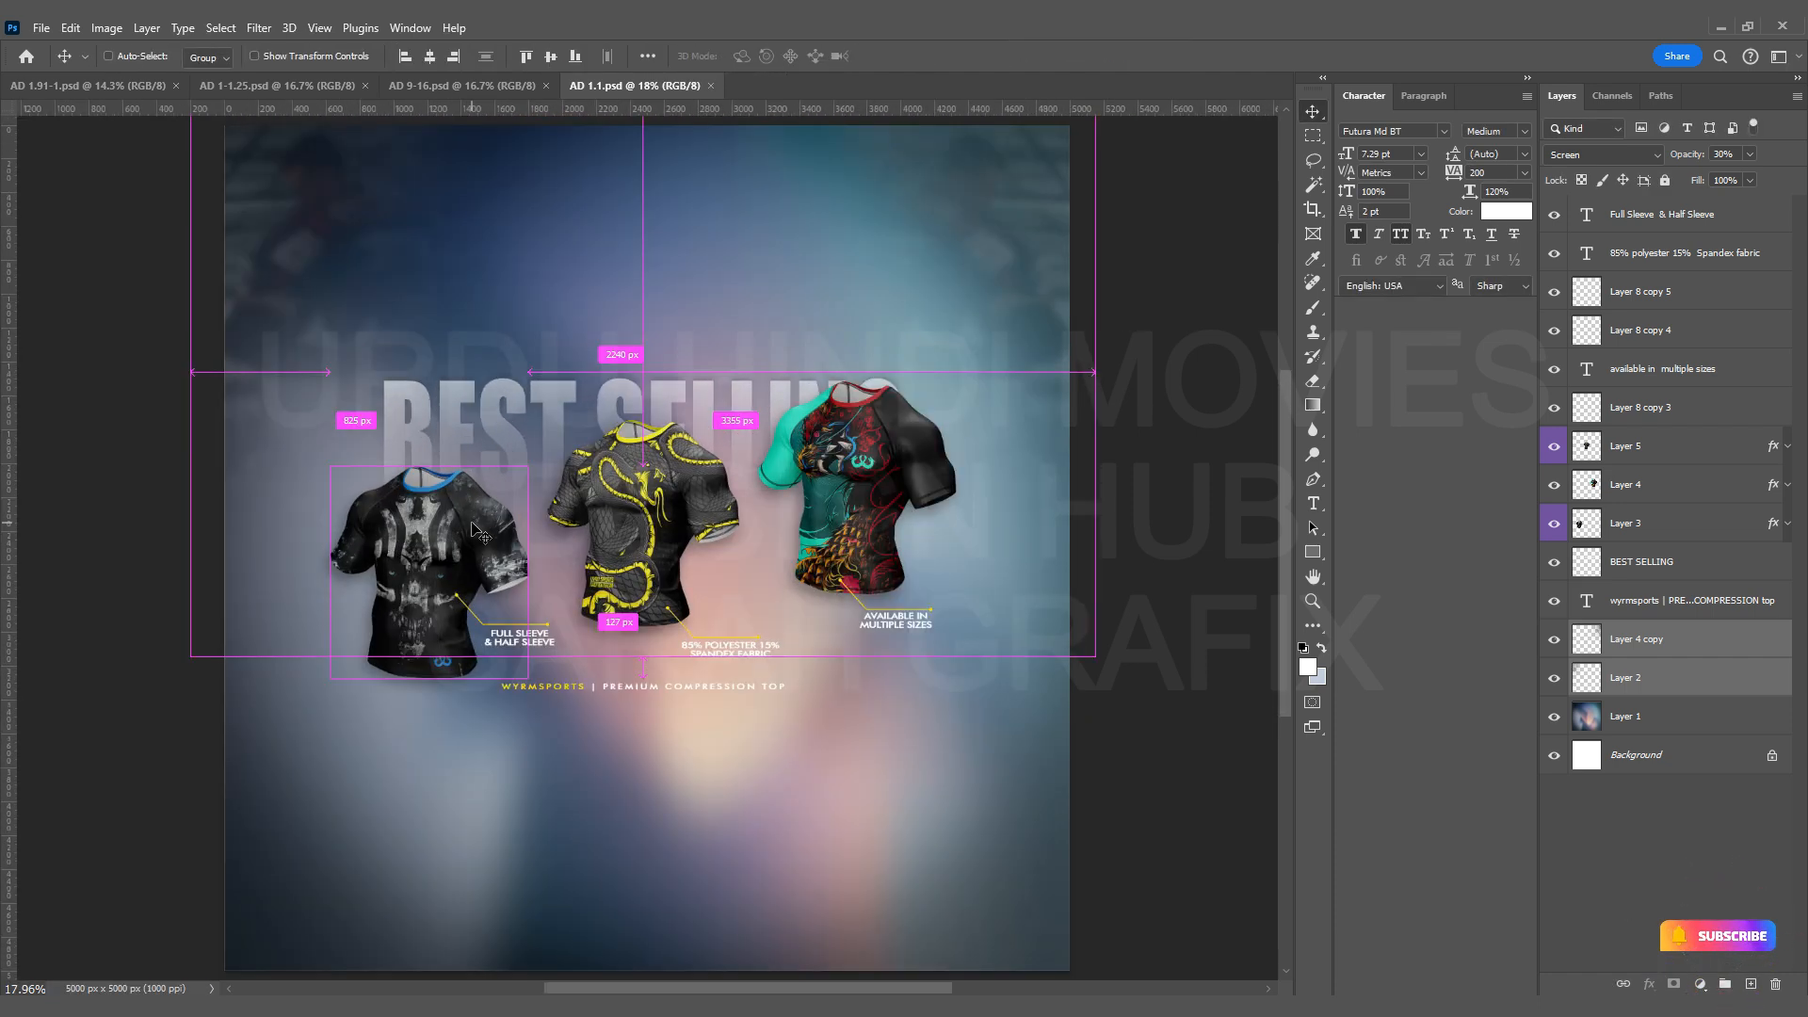
Move the BEST SELLING headline above the shirts and enlarge it to about 146%.
left_click(1198, 447)
scroll(844, 376, "down", 2)
scroll(845, 373, "up", 1)
left_click_drag(629, 442, 633, 302)
key("ctrl+t")
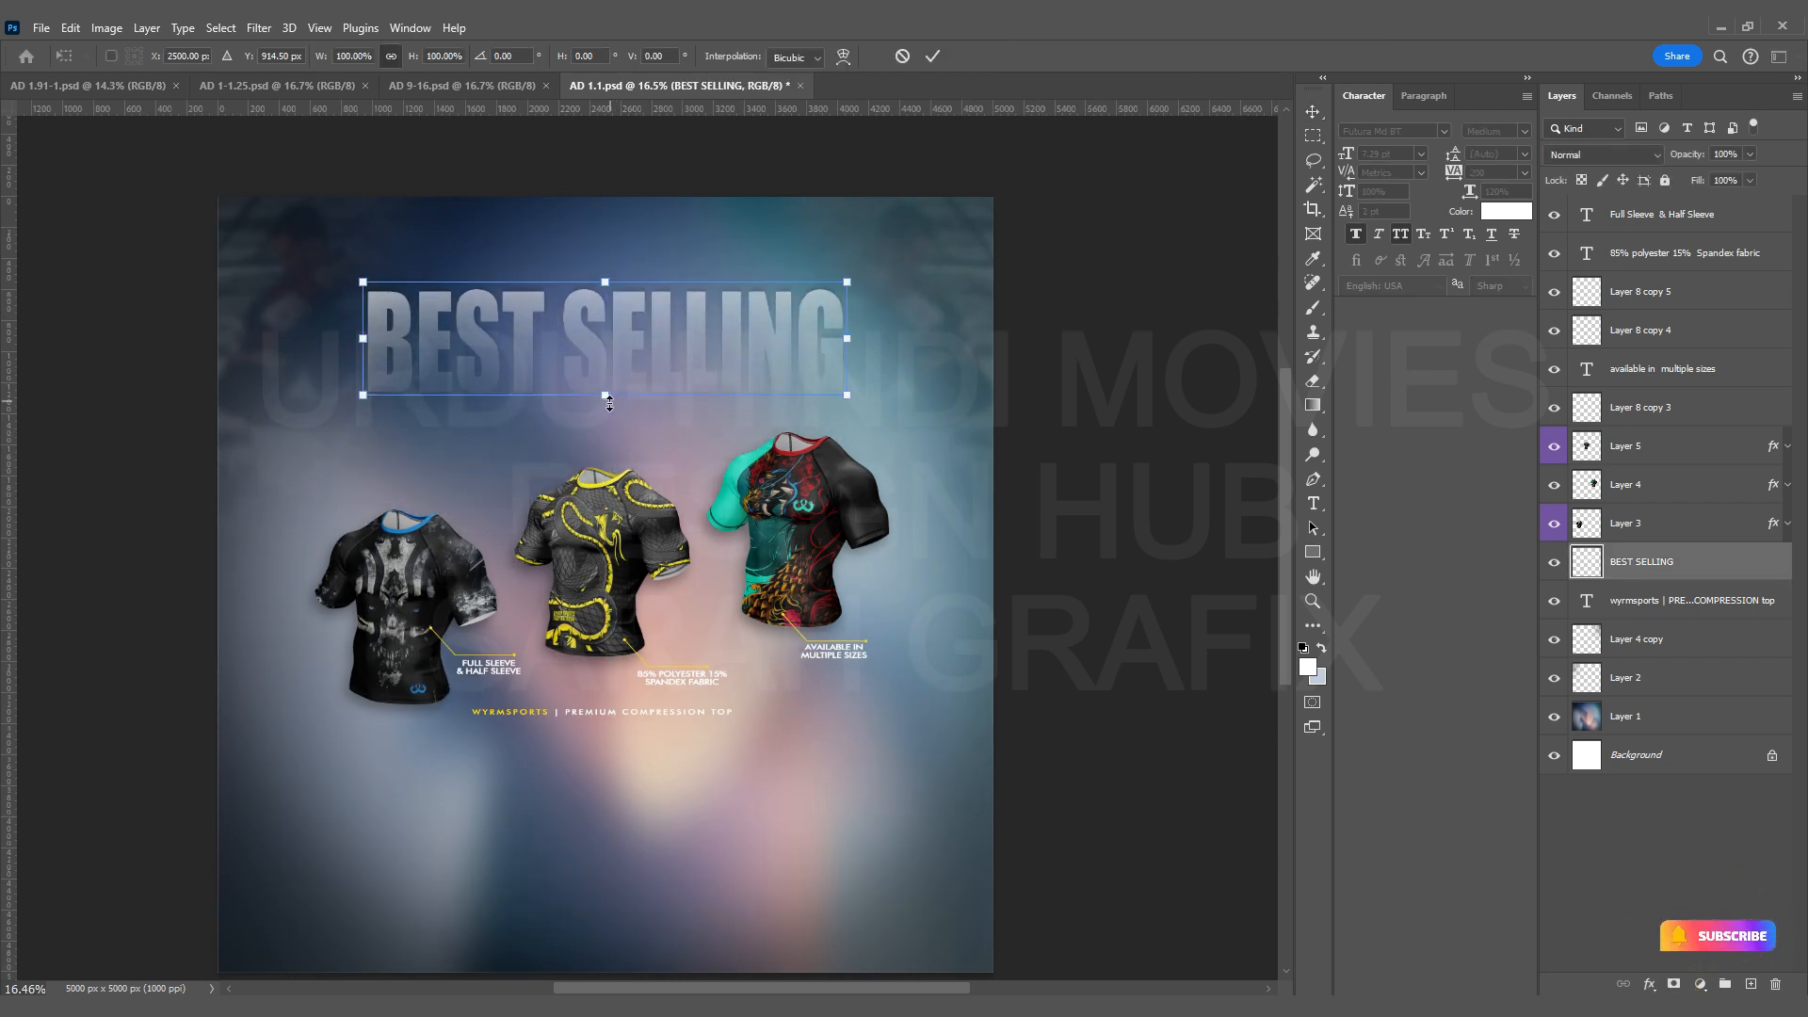
left_click_drag(610, 403, 627, 455)
left_click_drag(646, 386, 646, 341)
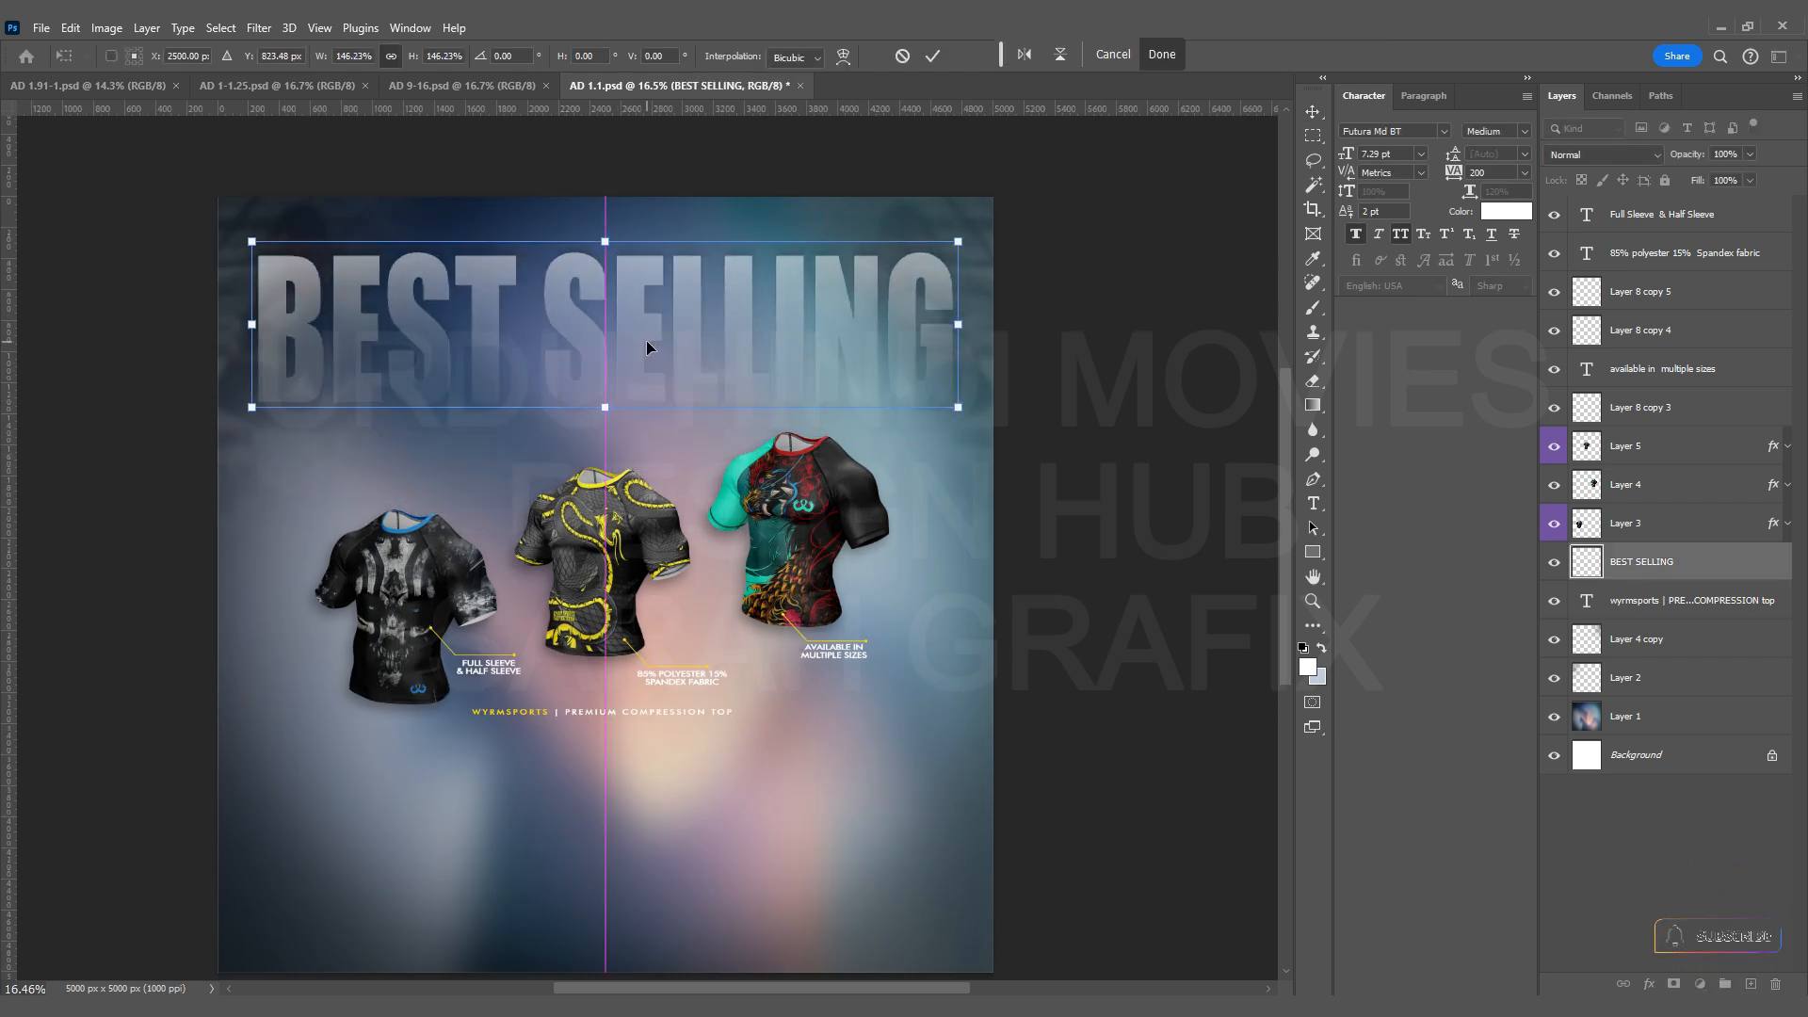
key("Return")
Centre the BEST SELLING headline horizontally on the Background layer and save the file.
left_click(1632, 763, "ctrl")
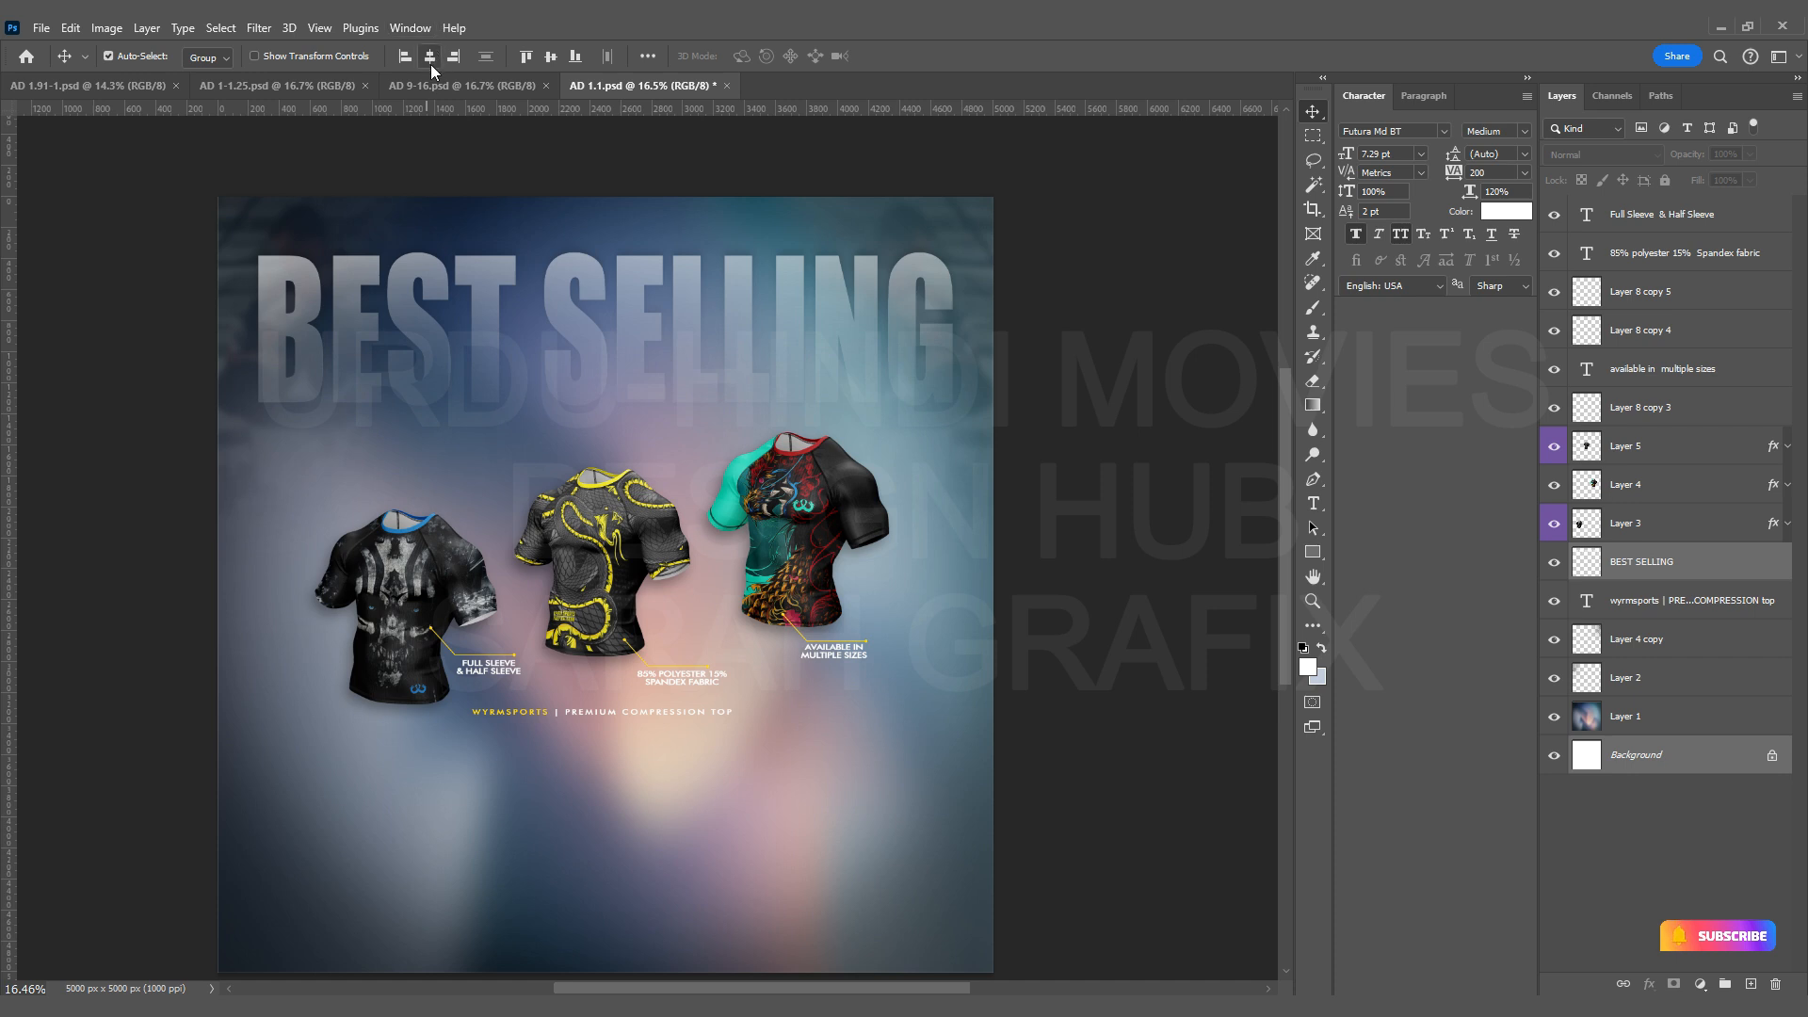
key("ctrl+0")
key("ctrl+s")
left_click(1708, 751)
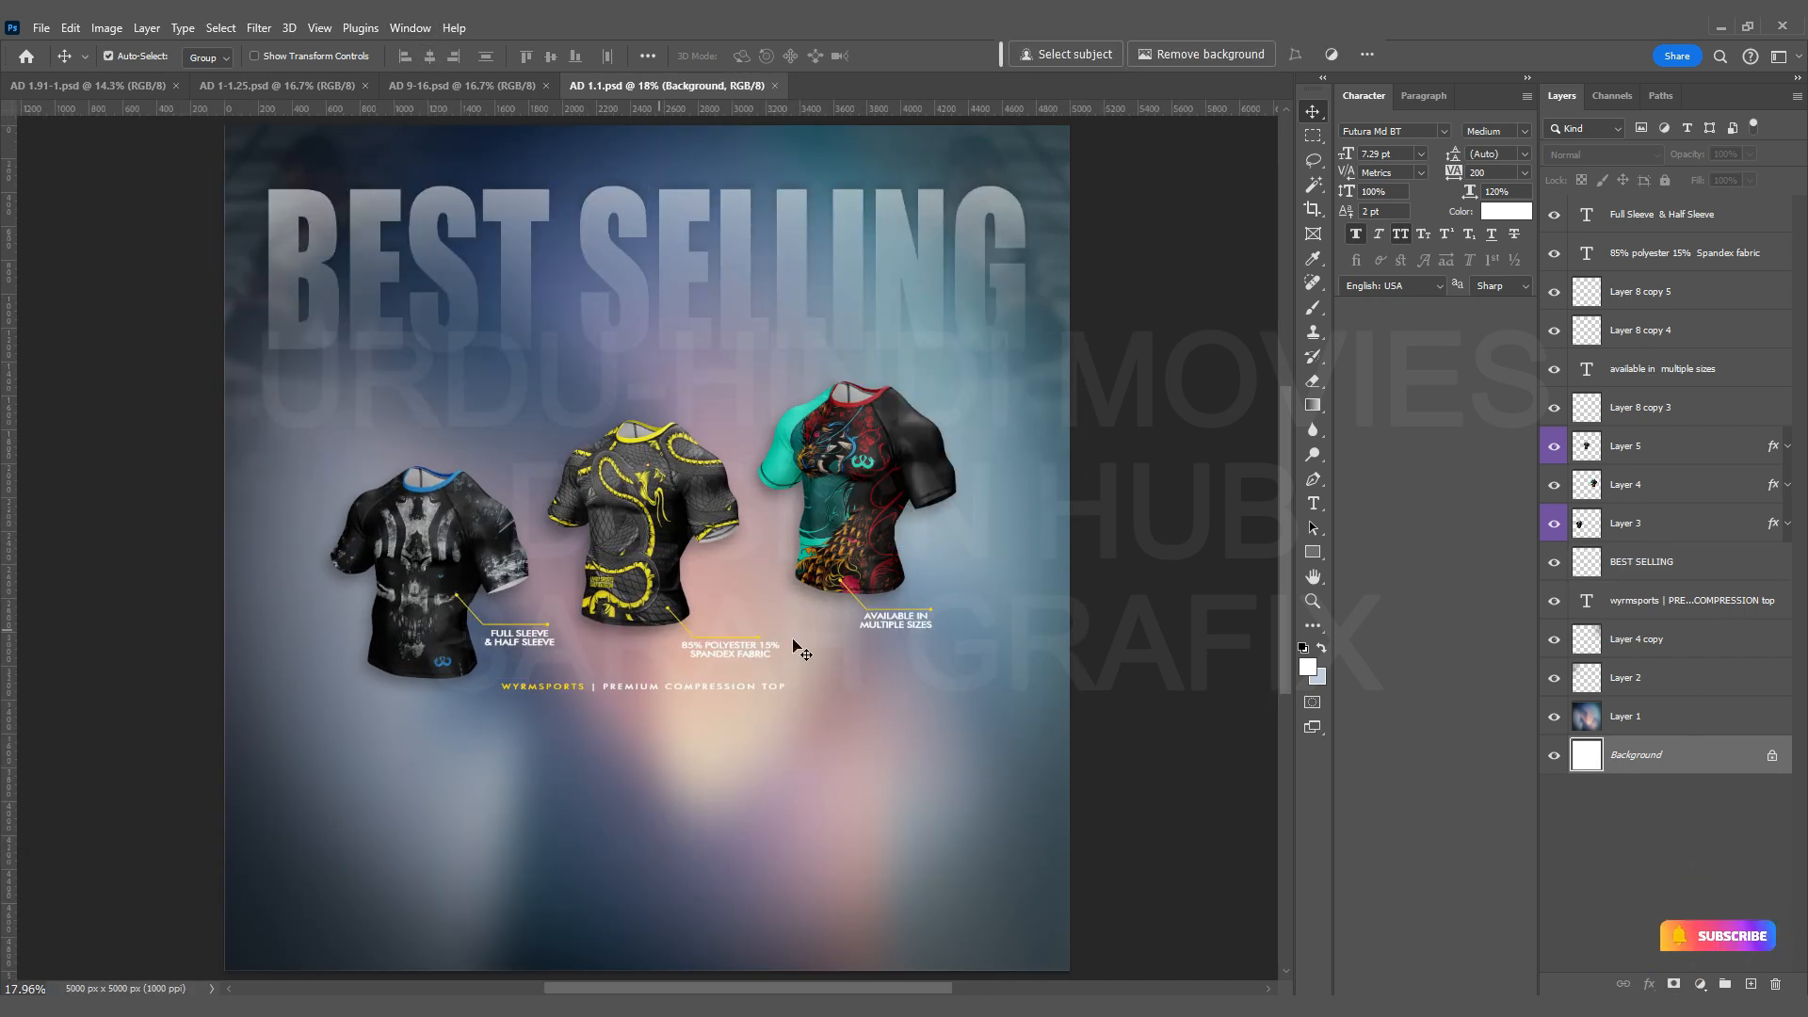
Enlarge the WYRMSPORTS tagline to about 5.92 pt, centre it near the canvas's lower edge and save the file.
scroll(801, 650, "up", 1)
left_click(859, 535)
left_click_drag(627, 700, 705, 495)
scroll(679, 861, "up", 3)
key("ctrl+t")
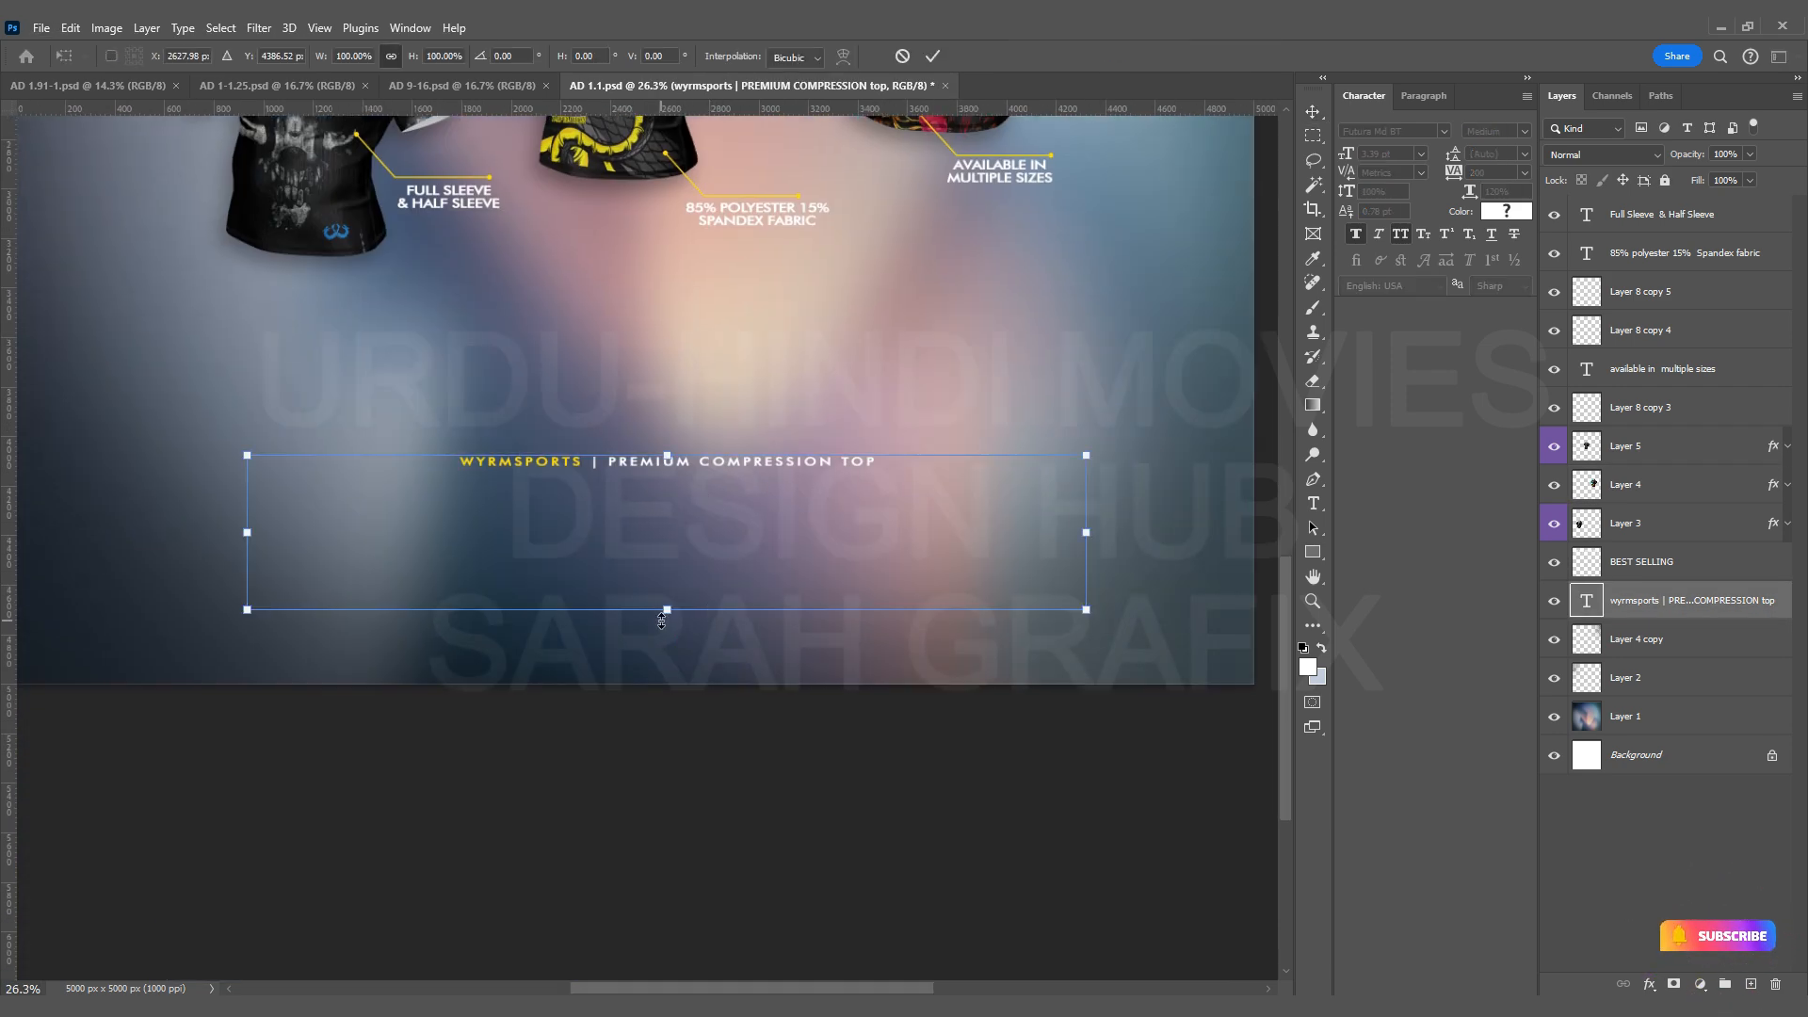
left_click_drag(667, 609, 667, 724)
scroll(672, 633, "down", 3)
left_click_drag(675, 582, 673, 670)
key("Return")
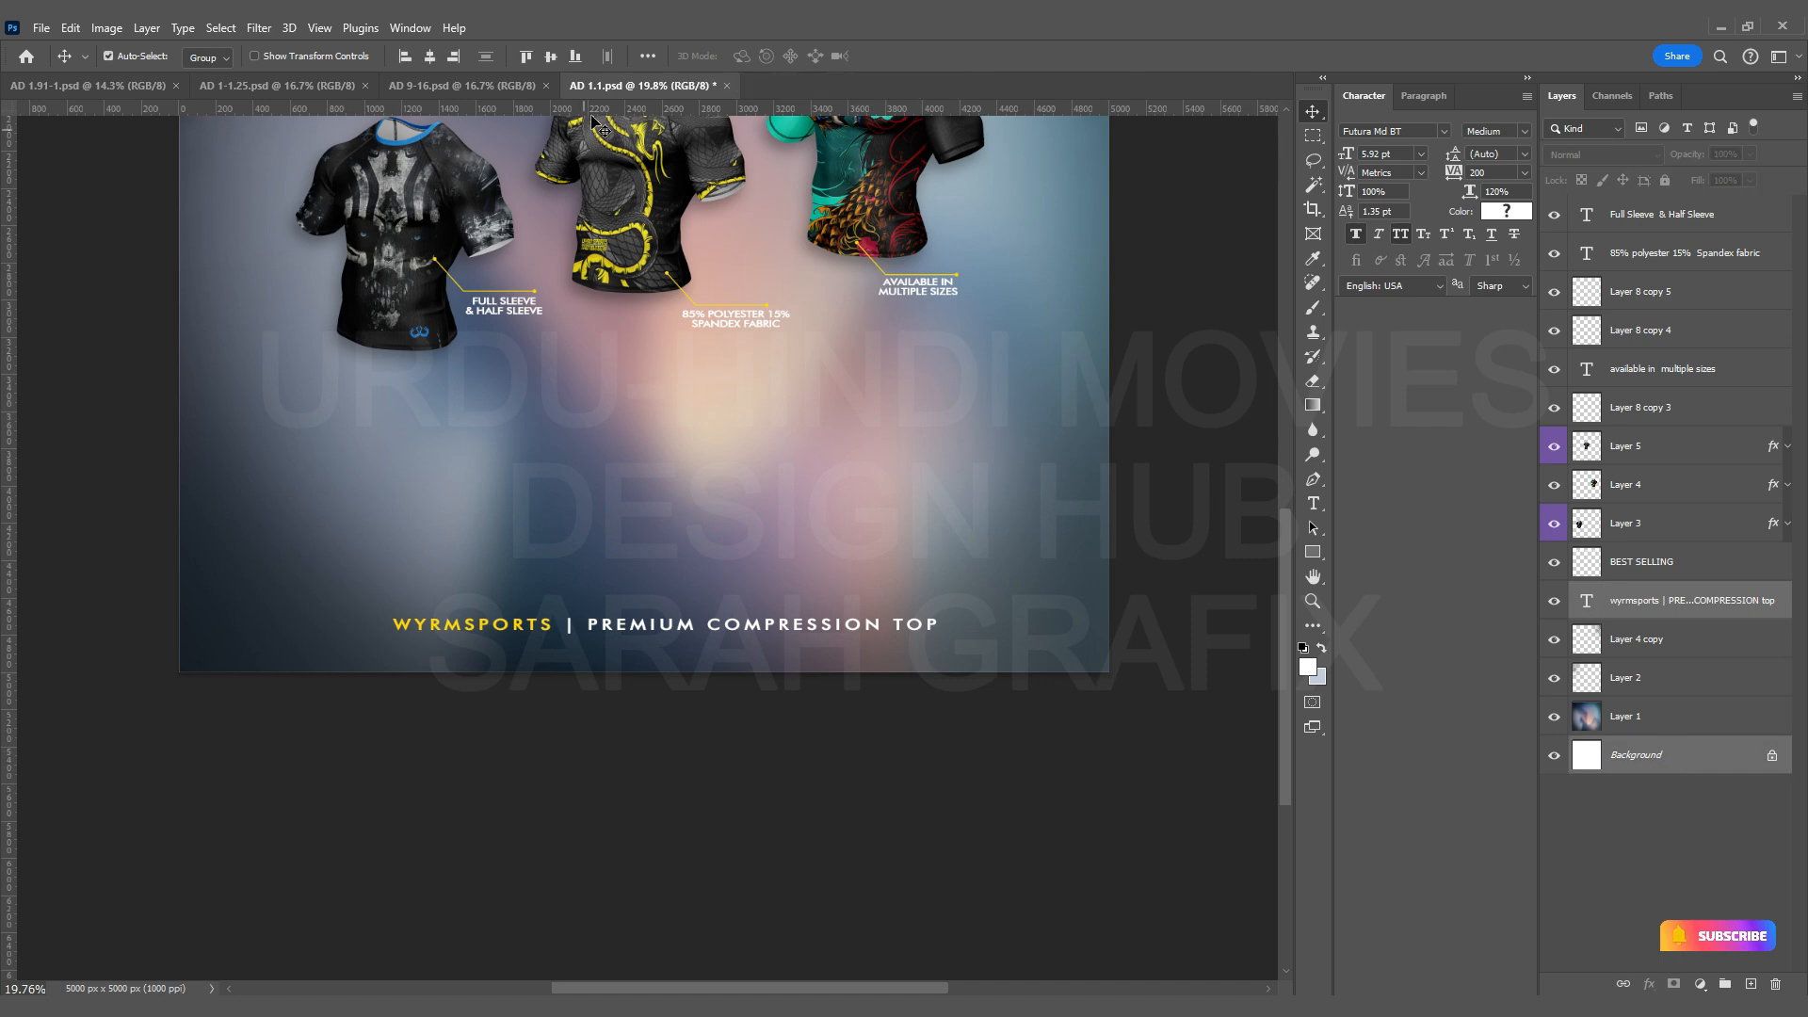
key("ctrl+0")
key("ctrl+s")
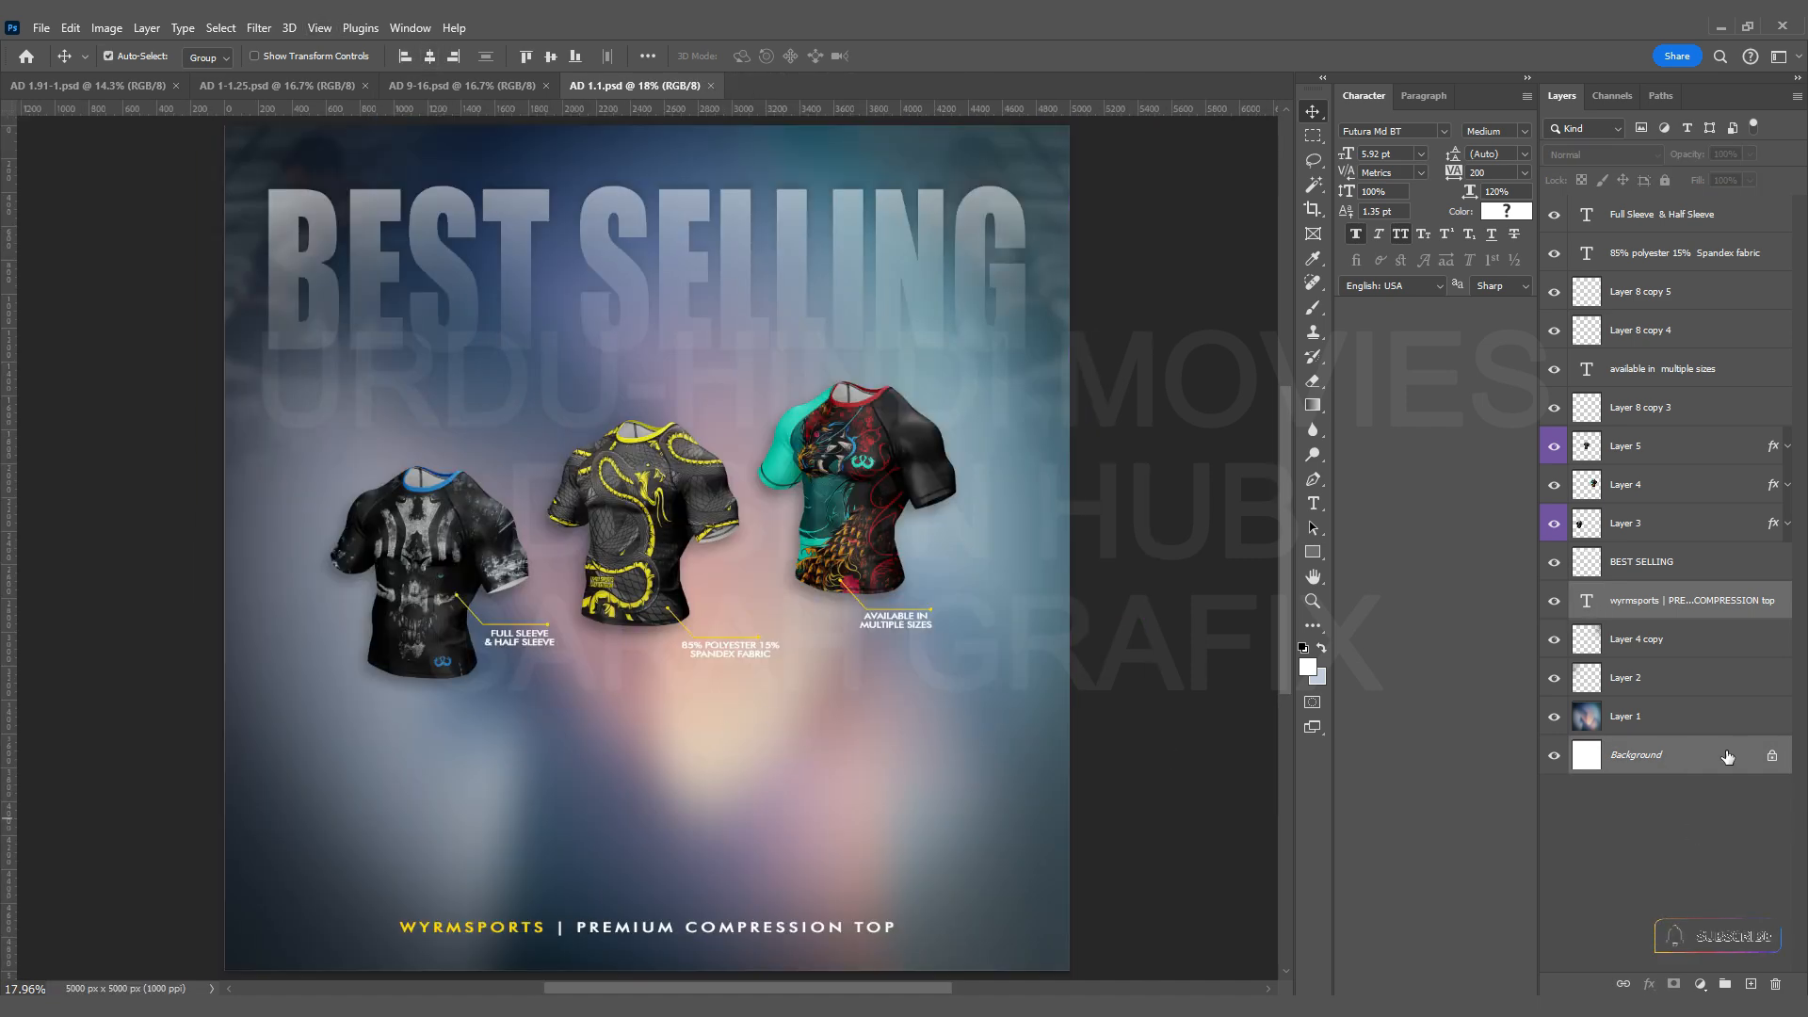
left_click(1728, 757)
Move the teal and red shirt with its AVAILABLE IN MULTIPLE SIZES callout up and slightly inward, overlapping the headline.
left_click(1183, 509)
scroll(1017, 516, "up", 7)
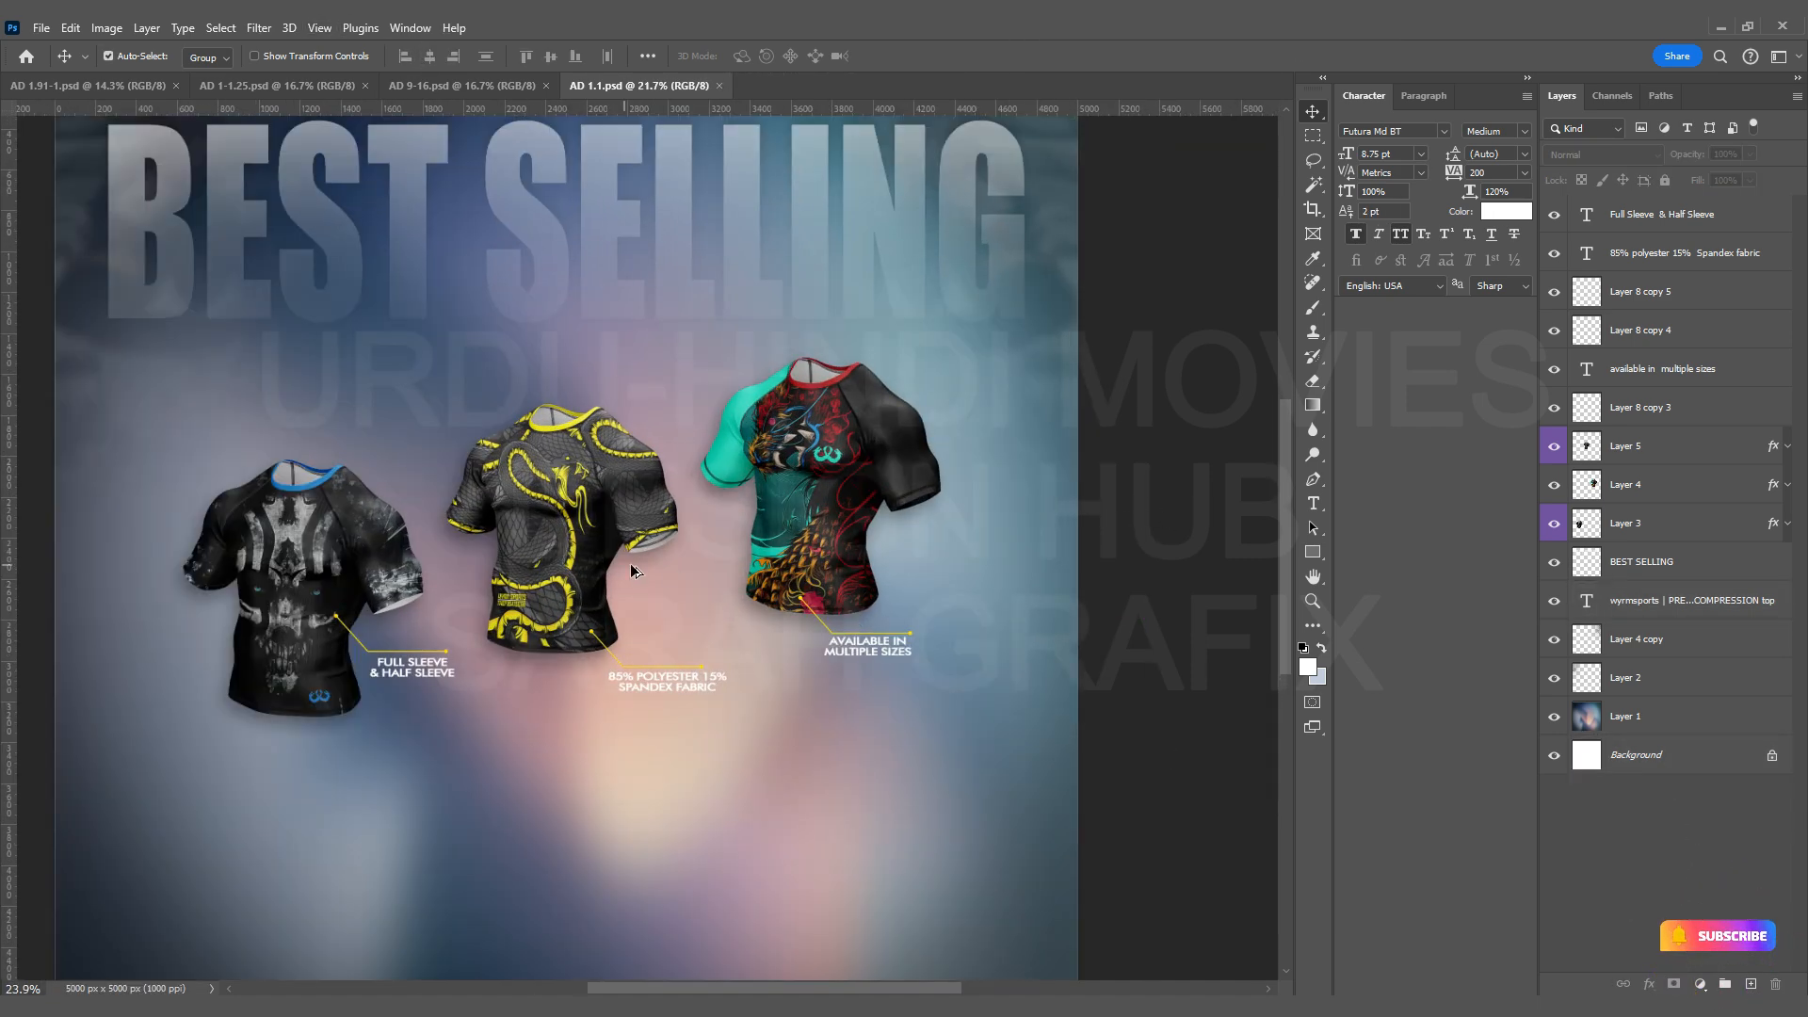
left_click(882, 633)
scroll(876, 642, "up", 2)
left_click(959, 674, "shift")
scroll(960, 691, "up", 3)
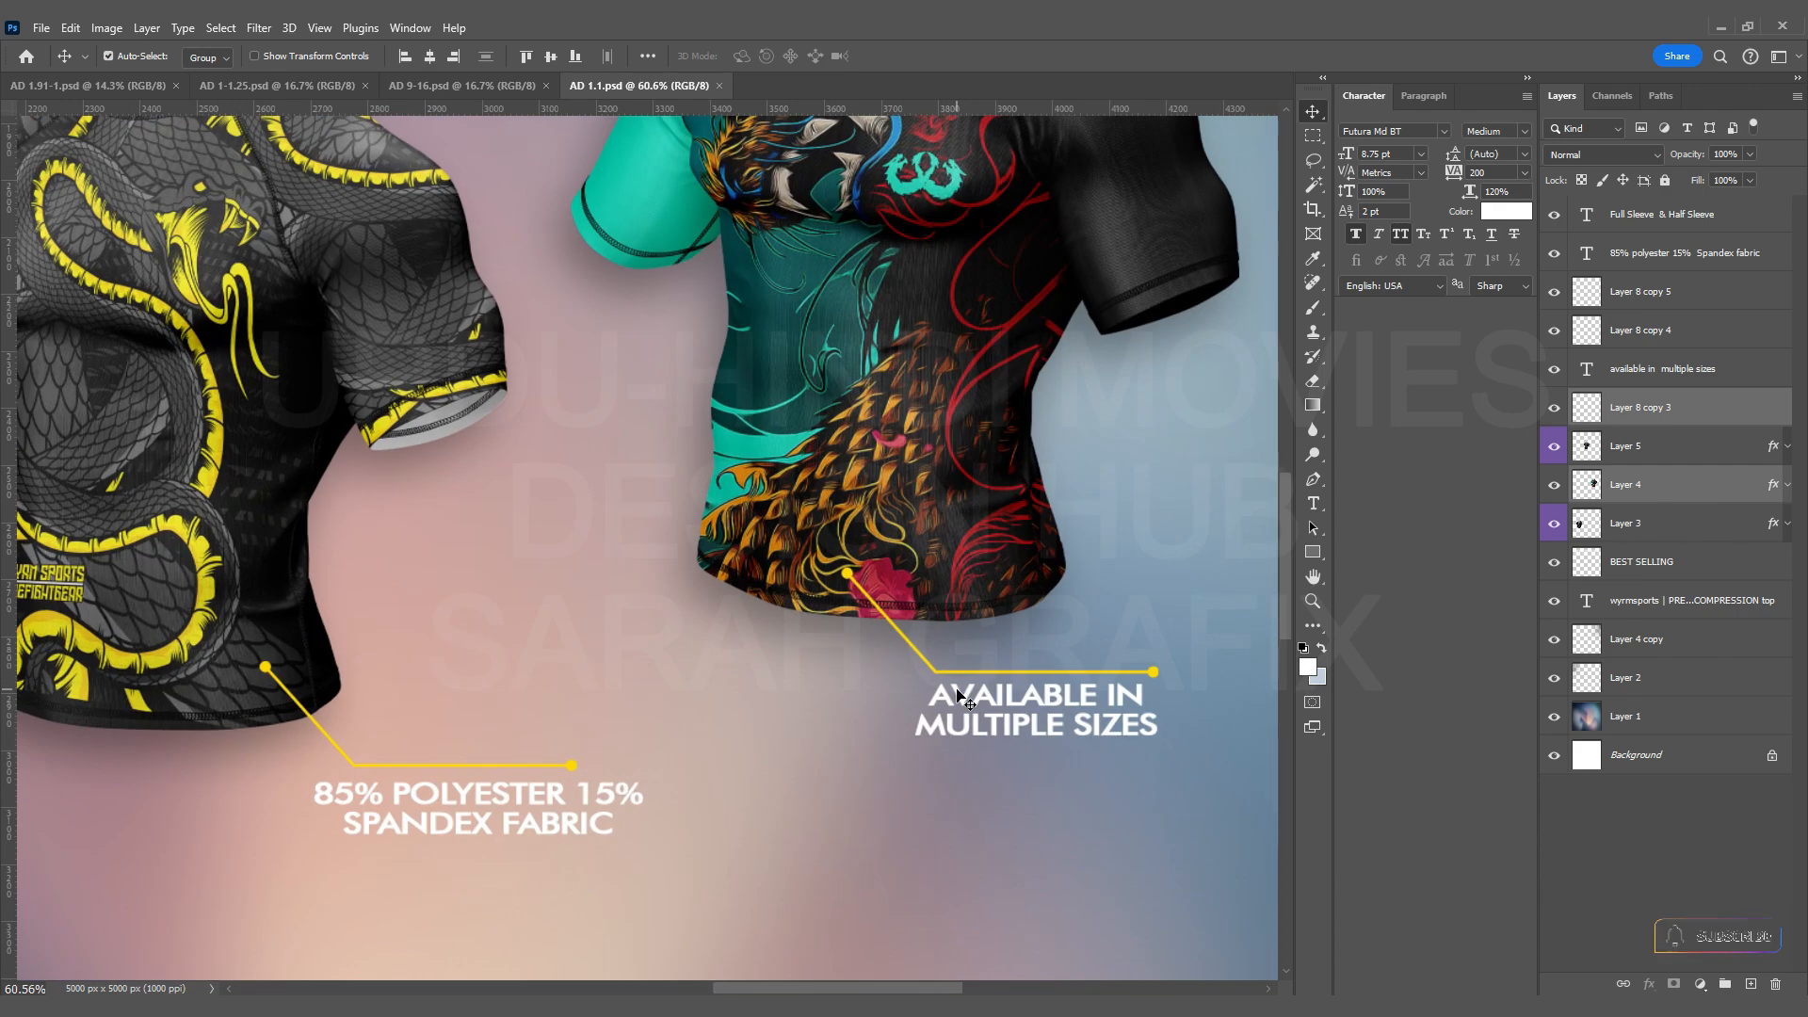
left_click(960, 694, "shift")
scroll(741, 733, "down", 11)
left_click_drag(838, 607, 795, 493)
scroll(798, 504, "down", 2)
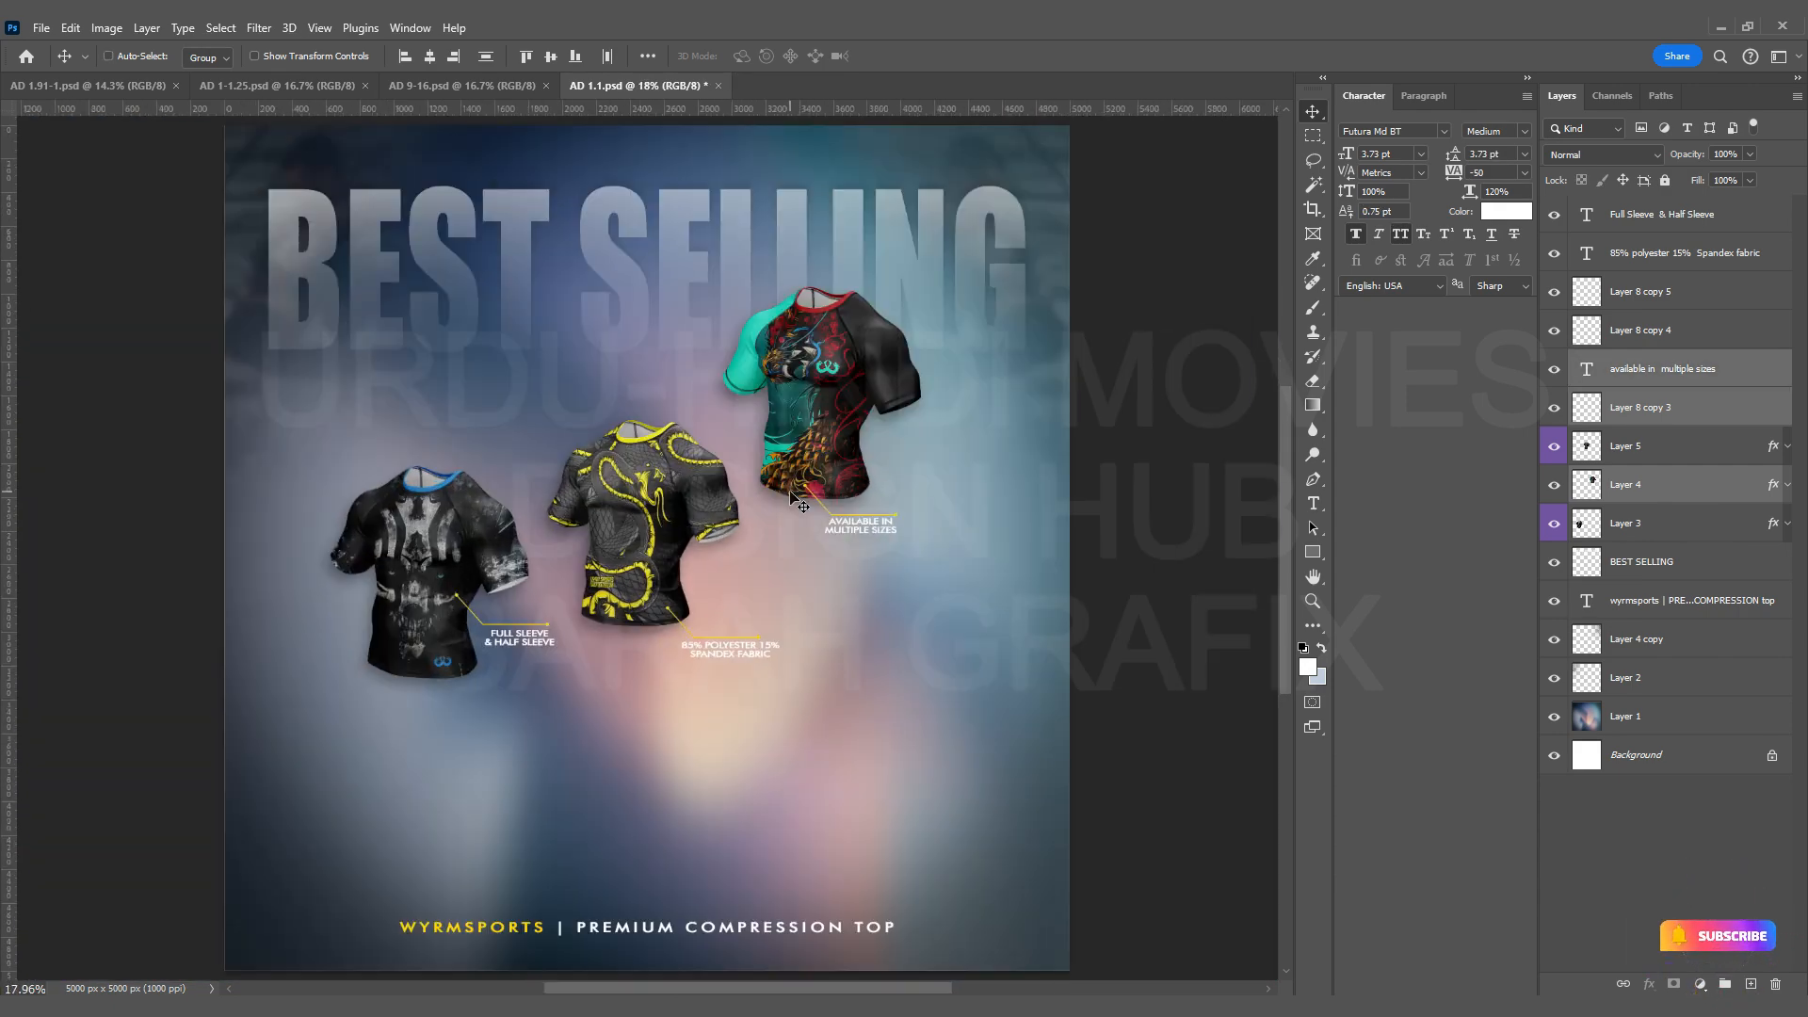
Move the black skull shirt with its FULL SLEEVE & HALF SLEEVE callout down and slightly inward to form a diagonal arrangement.
left_click(73, 696)
scroll(480, 664, "up", 14)
left_click(468, 511)
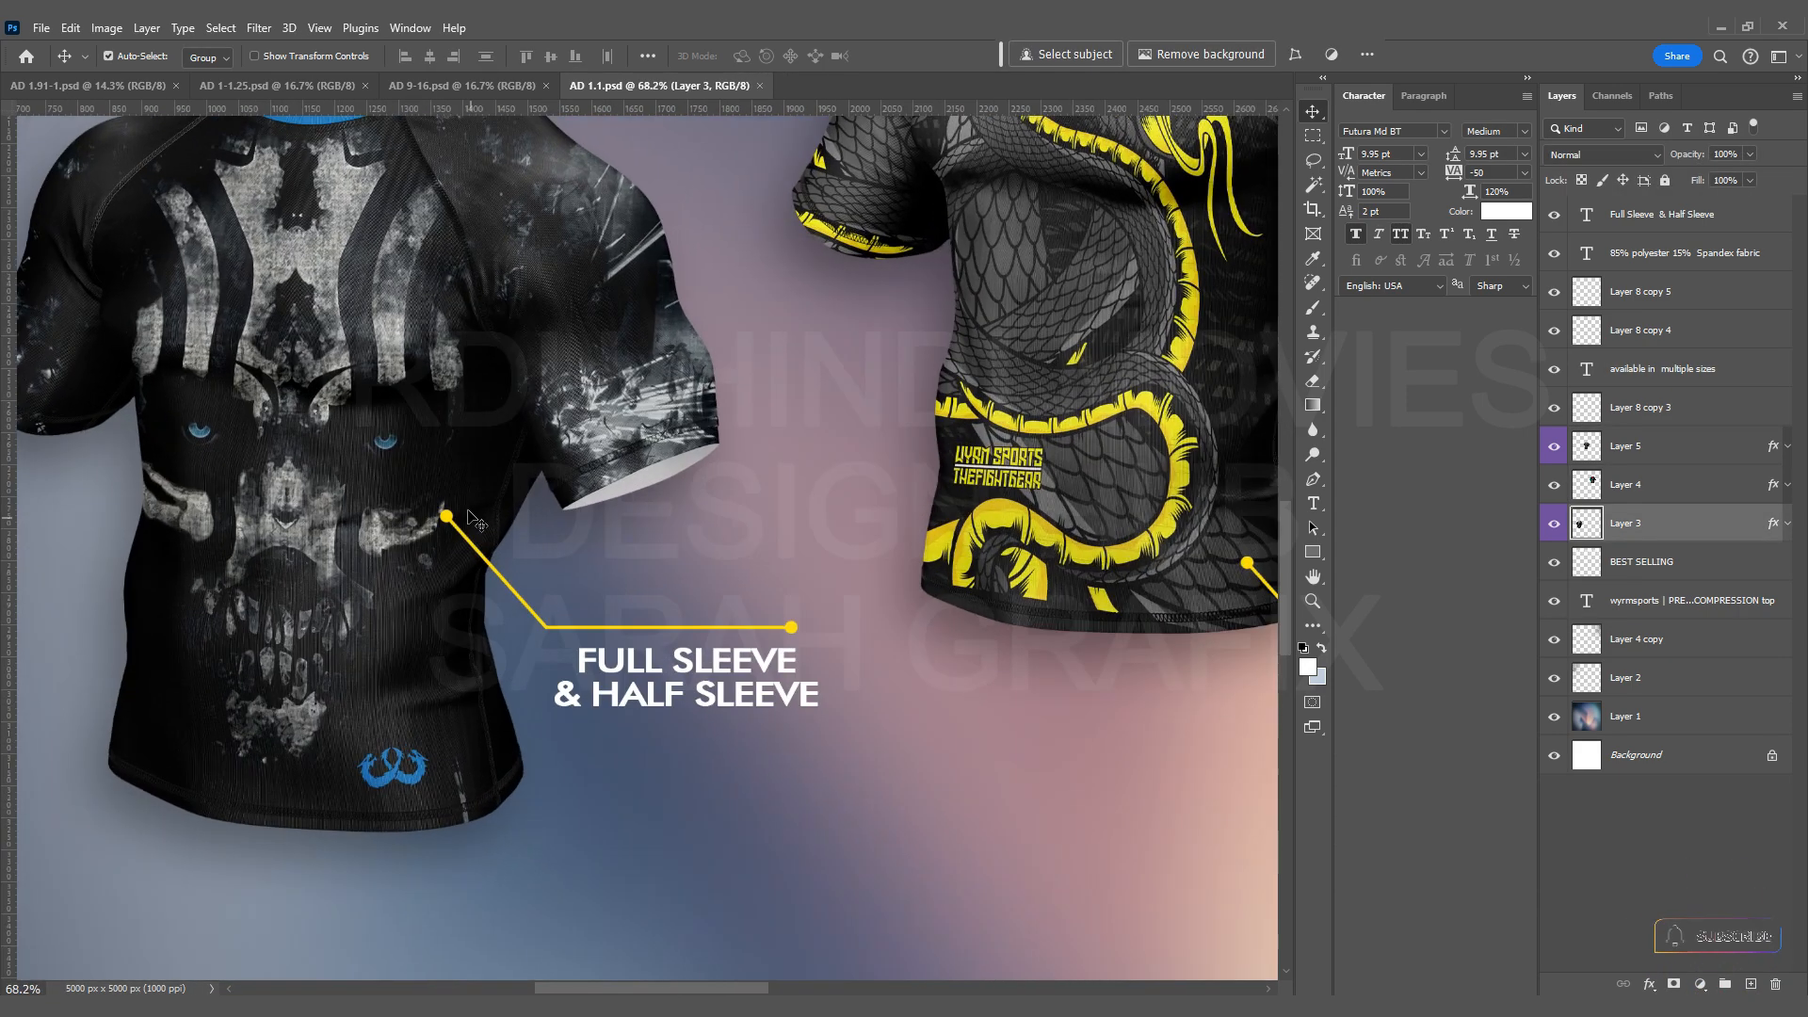
scroll(629, 628, "up", 3)
scroll(590, 445, "down", 16)
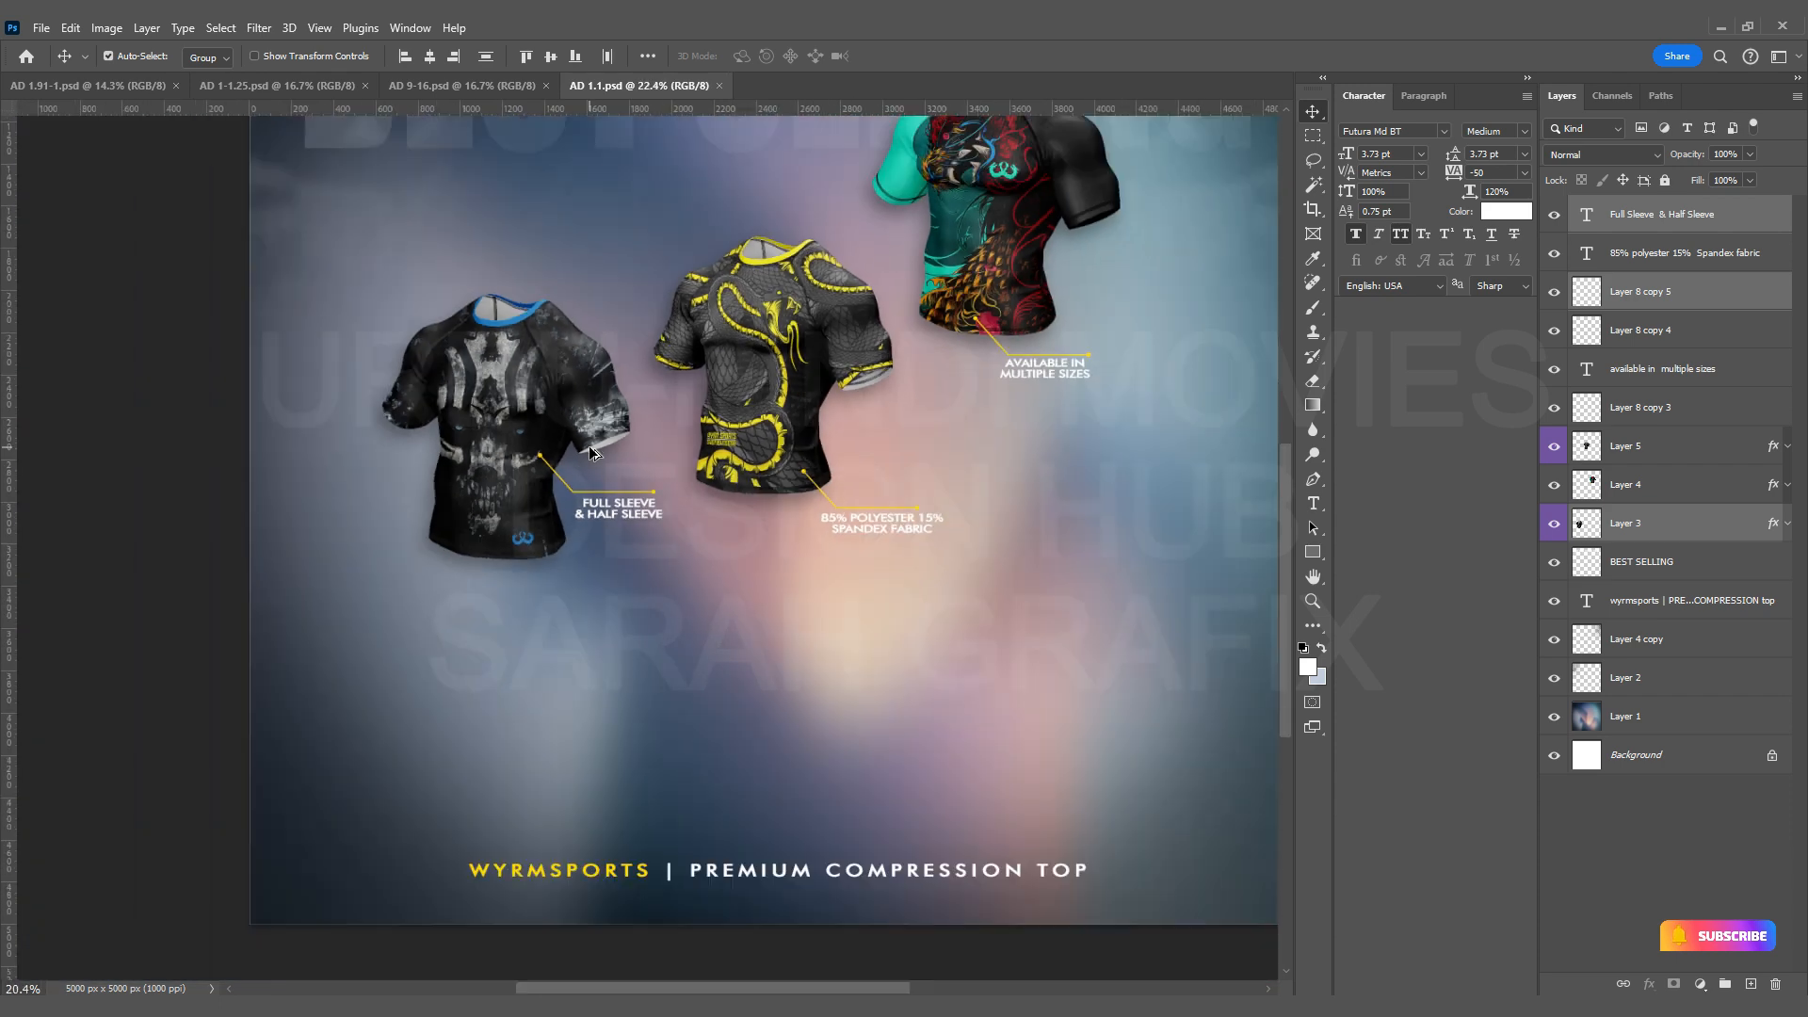
left_click_drag(544, 444, 595, 564)
scroll(708, 516, "down", 2)
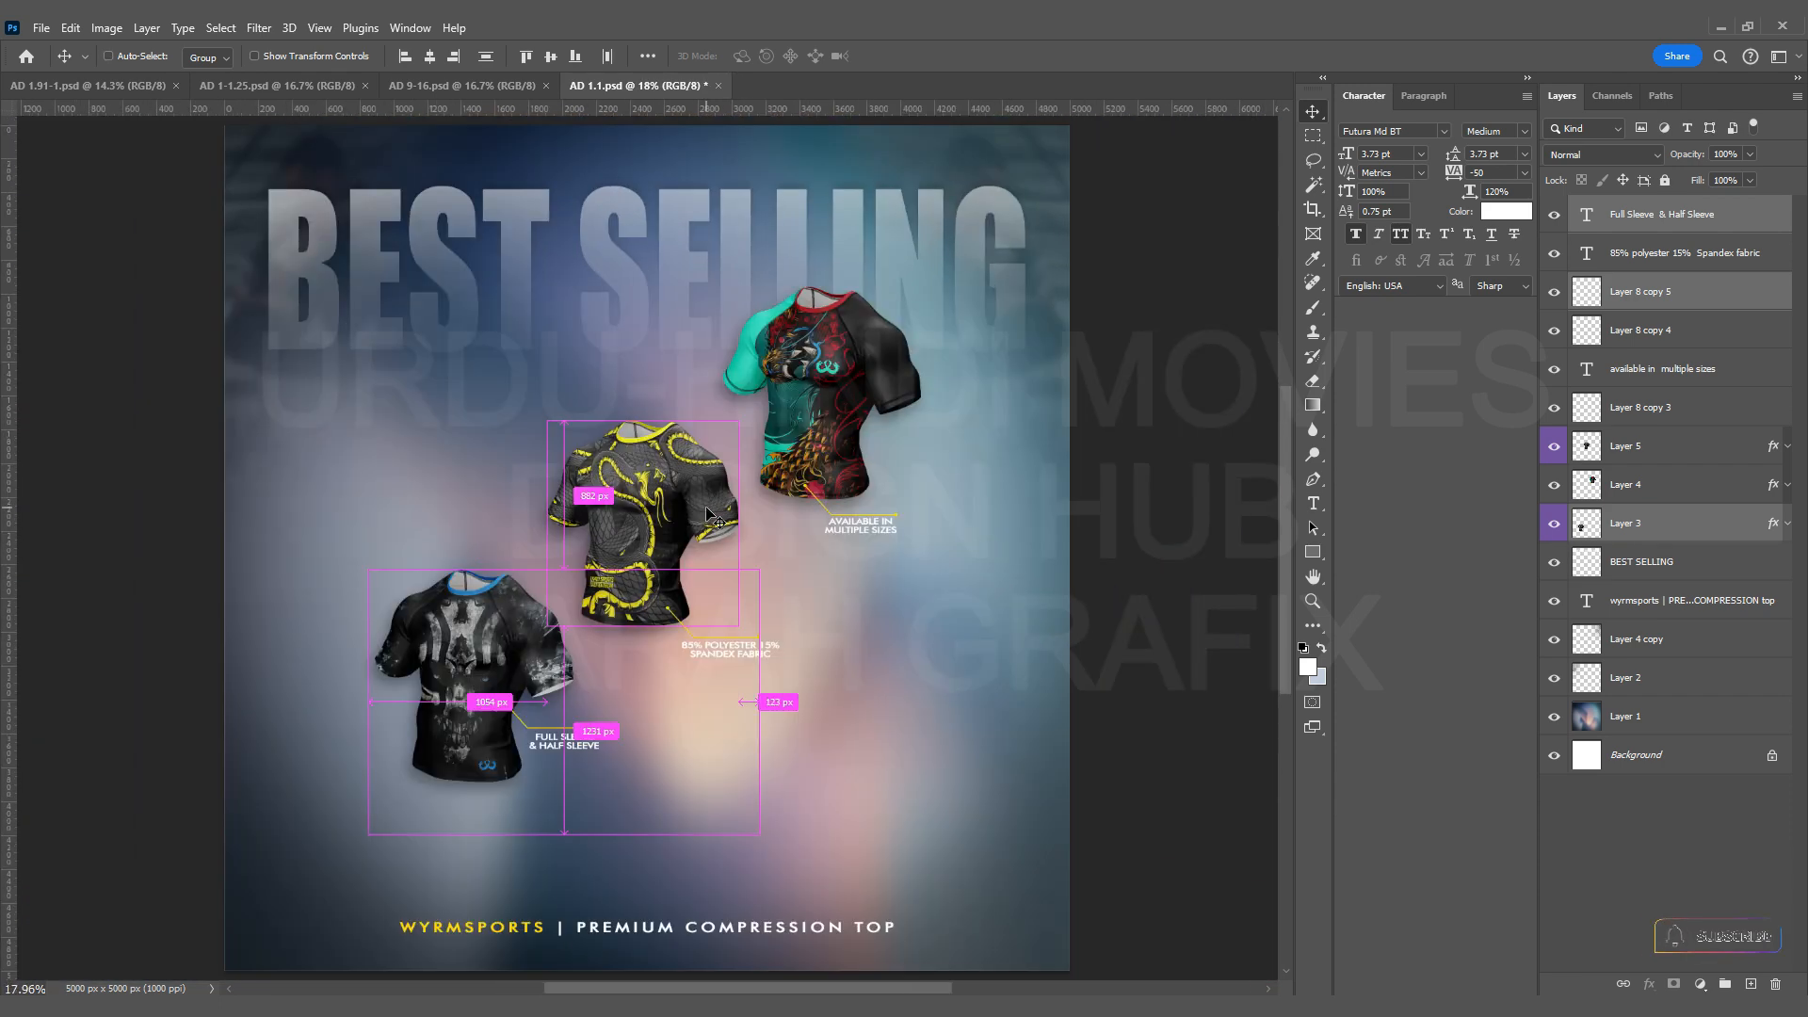
Bring the tagline layer to the top of the layer stack and shift the three shirts with their callouts slightly upward.
left_click_drag(1684, 622, 1677, 208)
left_click(1659, 686)
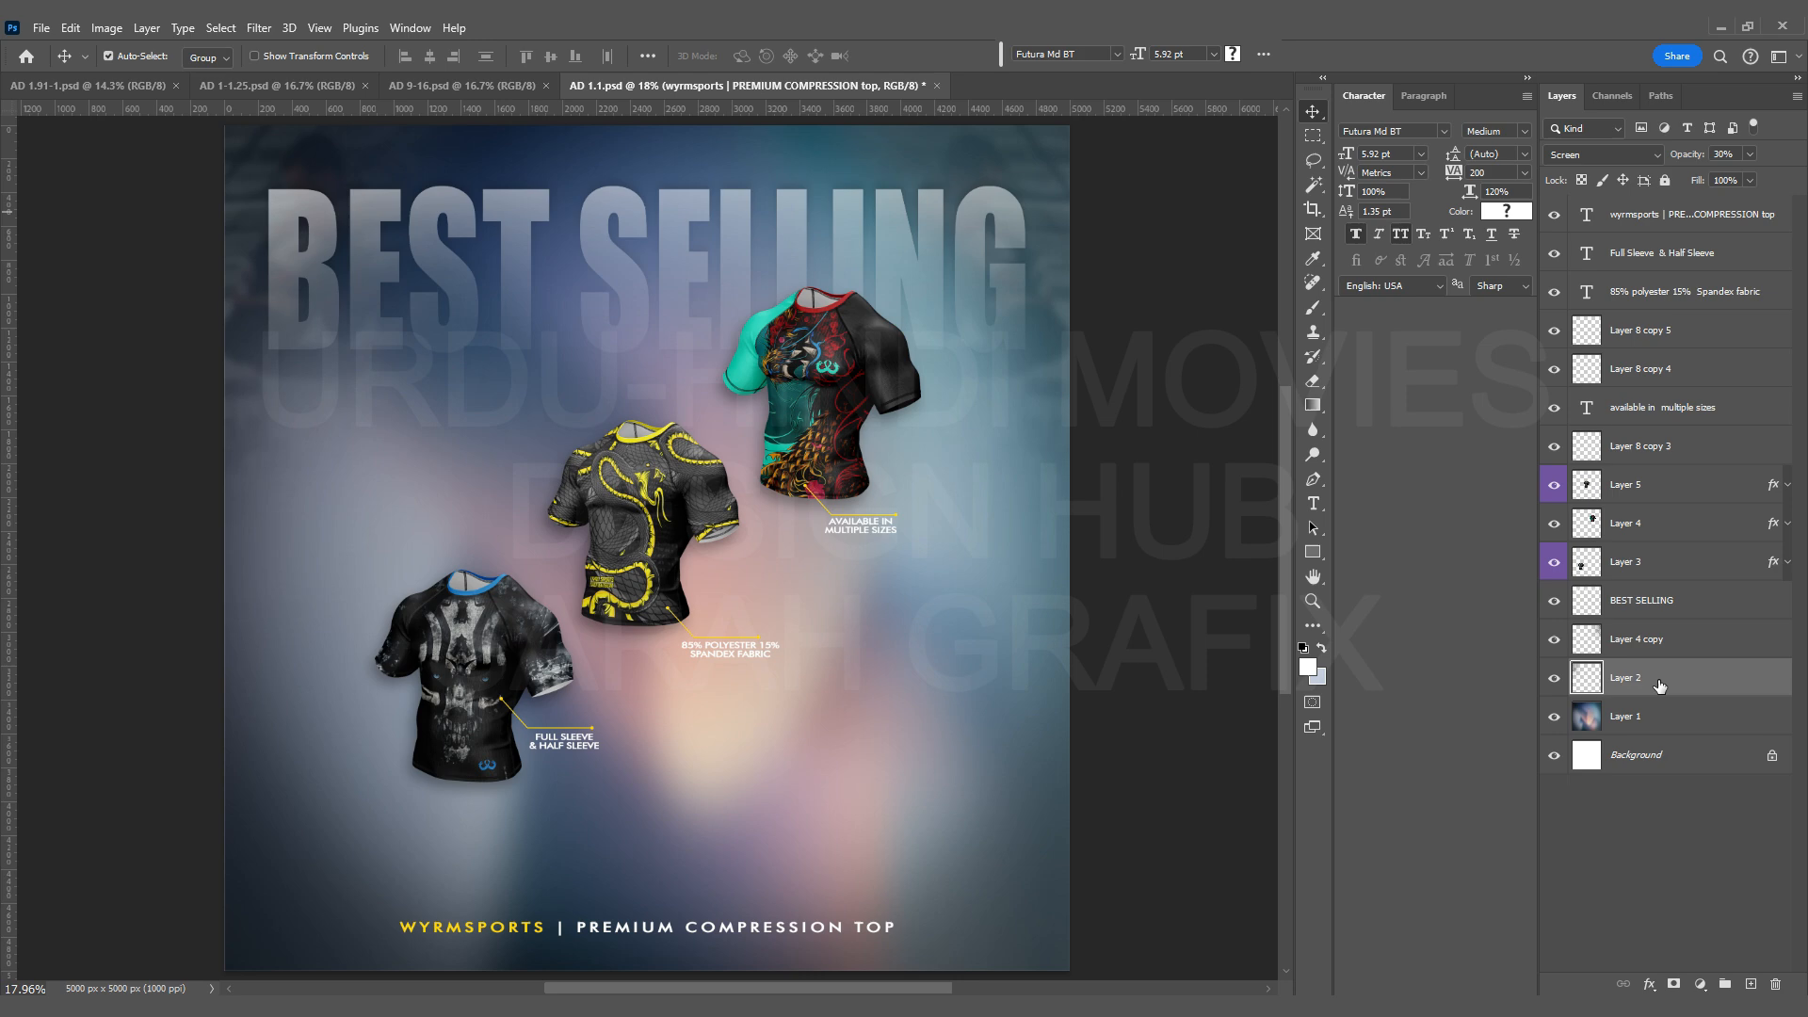
left_click(1686, 607)
left_click(1675, 558)
left_click(1677, 296, "shift")
left_click_drag(660, 527, 653, 480)
Nudge the FULL SLEEVE & HALF SLEEVE text slightly to the right beneath its callout line.
scroll(574, 758, "up", 7)
left_click_drag(565, 707, 573, 608)
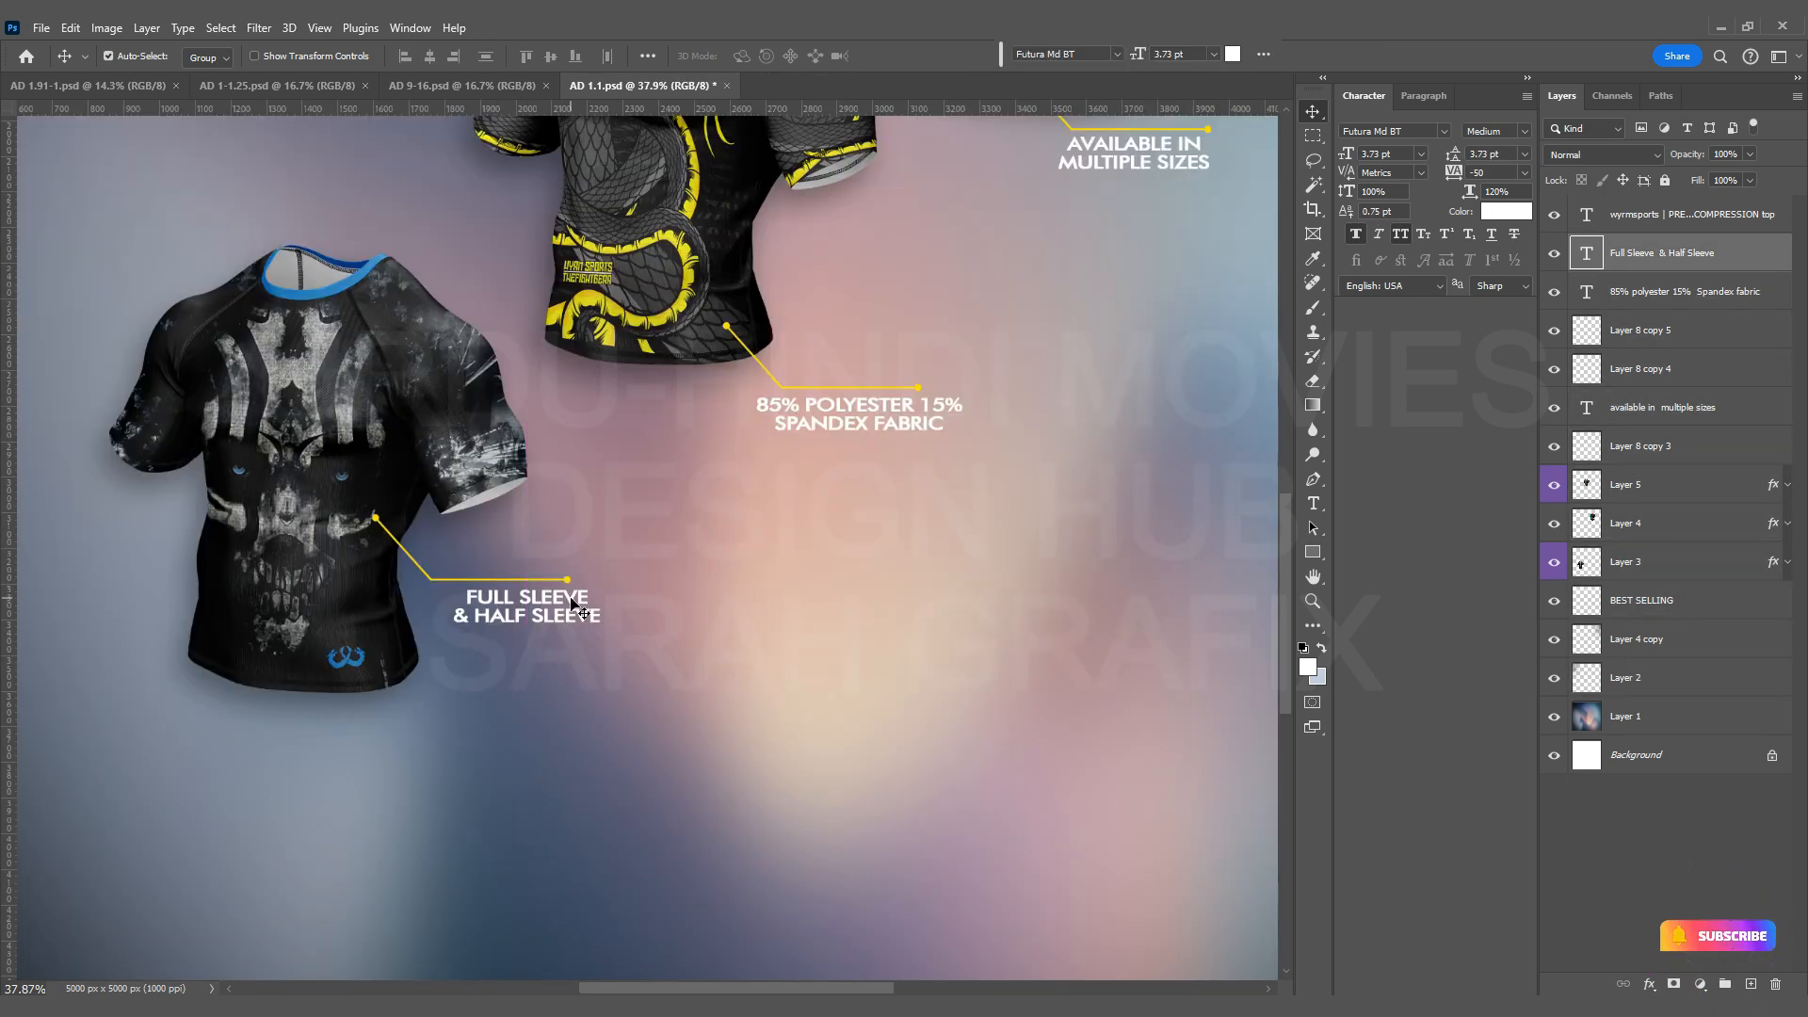
scroll(575, 607, "down", 7)
Enlarge the three shirts and their callouts together to about 138% and reposition them diagonally across the canvas.
left_click(1660, 603, "shift")
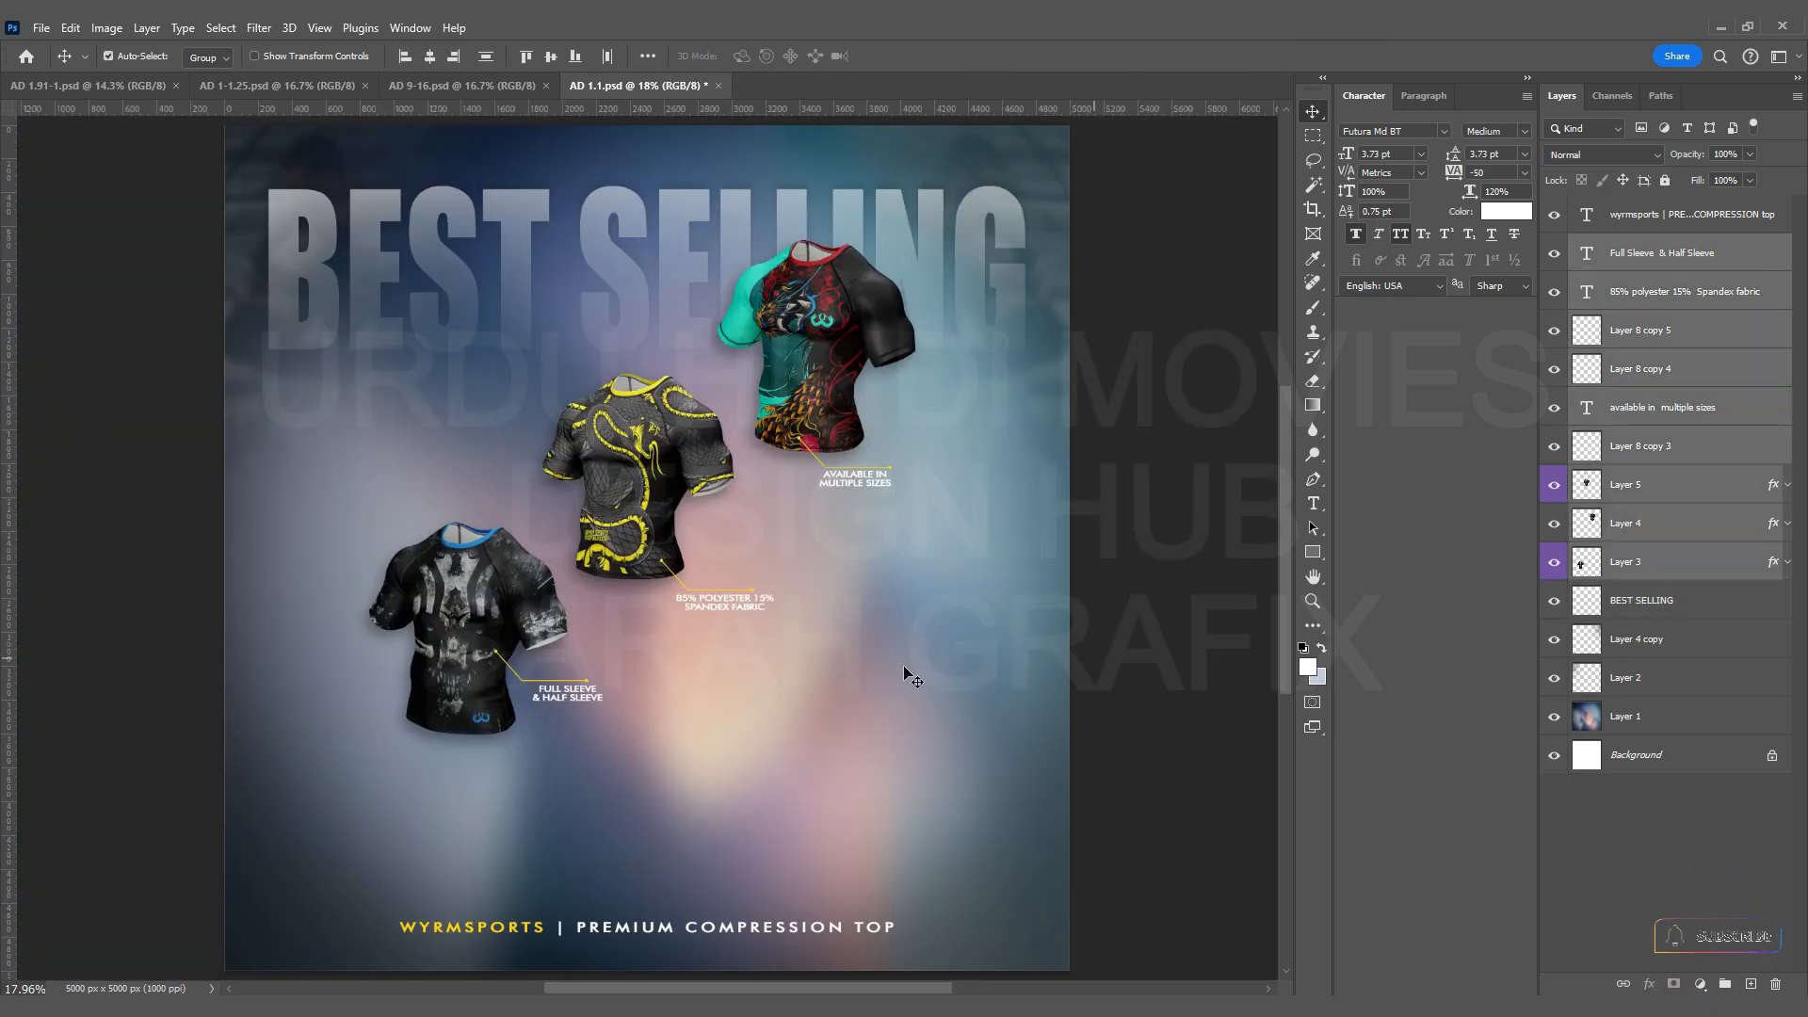
scroll(905, 668, "down", 4)
key("ctrl+t")
left_click_drag(761, 748, 780, 843)
left_click_drag(803, 796, 773, 864)
scroll(818, 838, "up", 2)
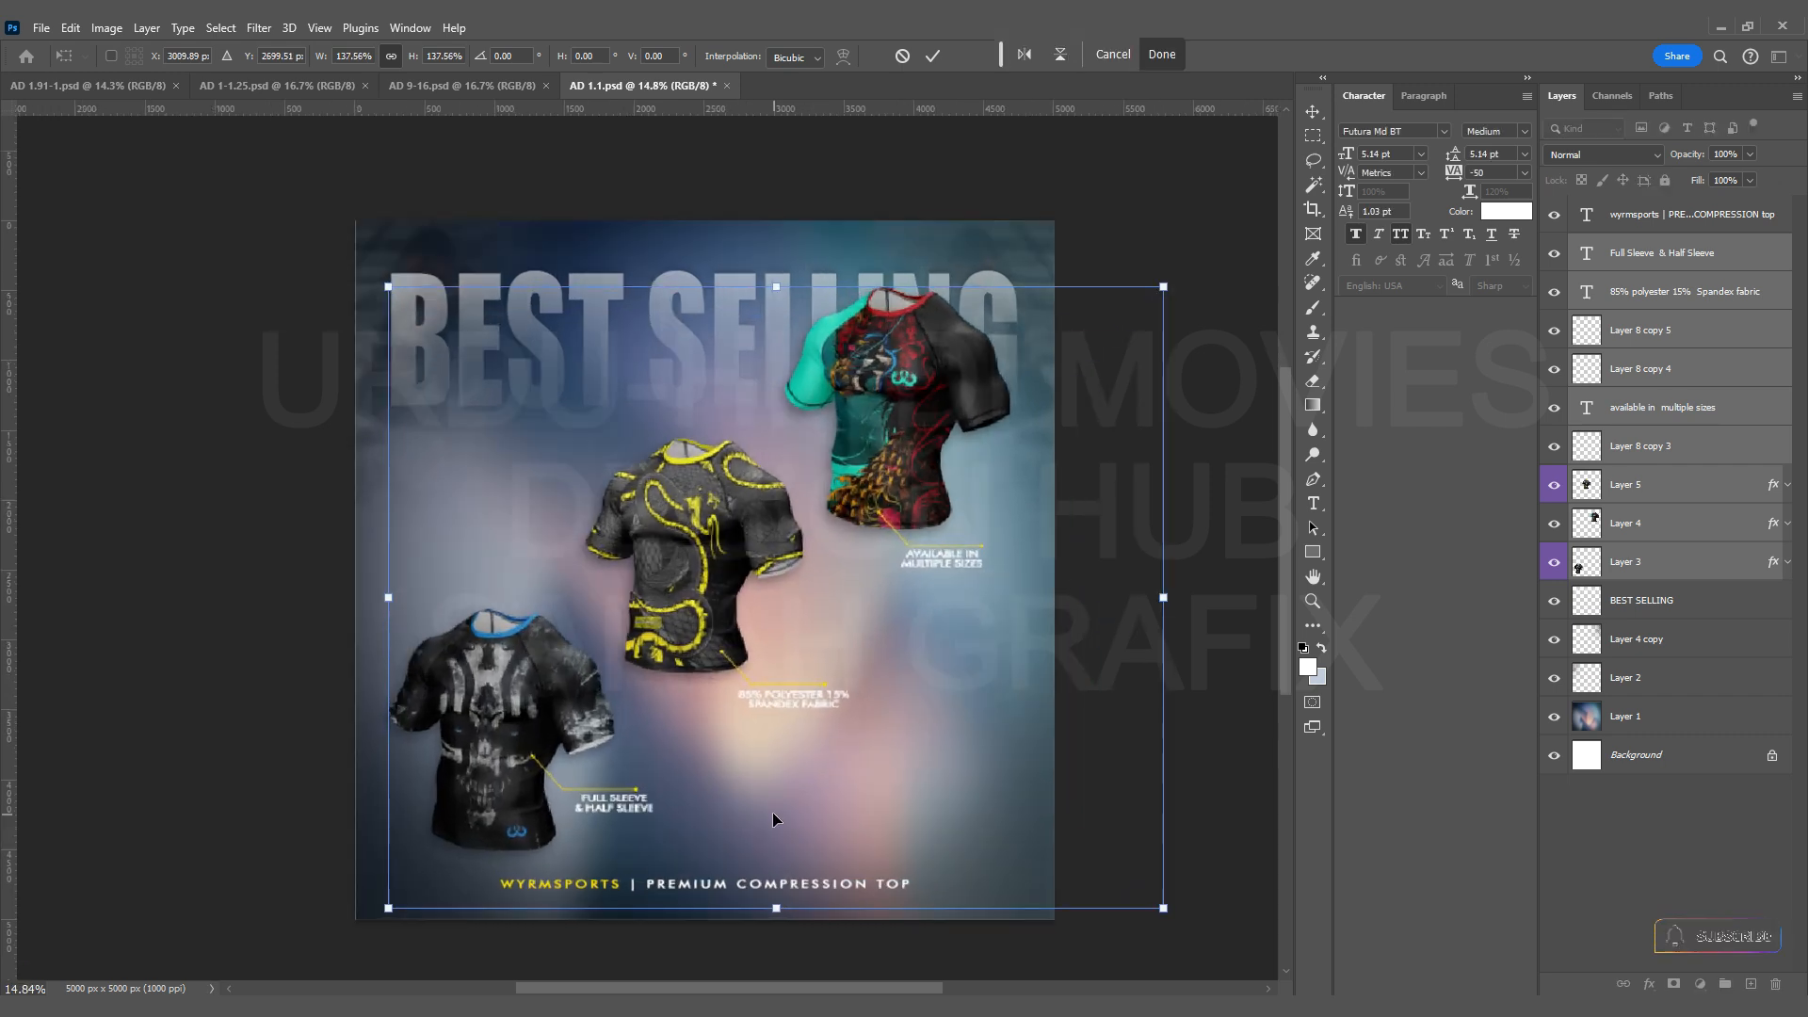
scroll(774, 827, "up", 2)
left_click_drag(765, 765, 762, 779)
scroll(716, 778, "down", 3)
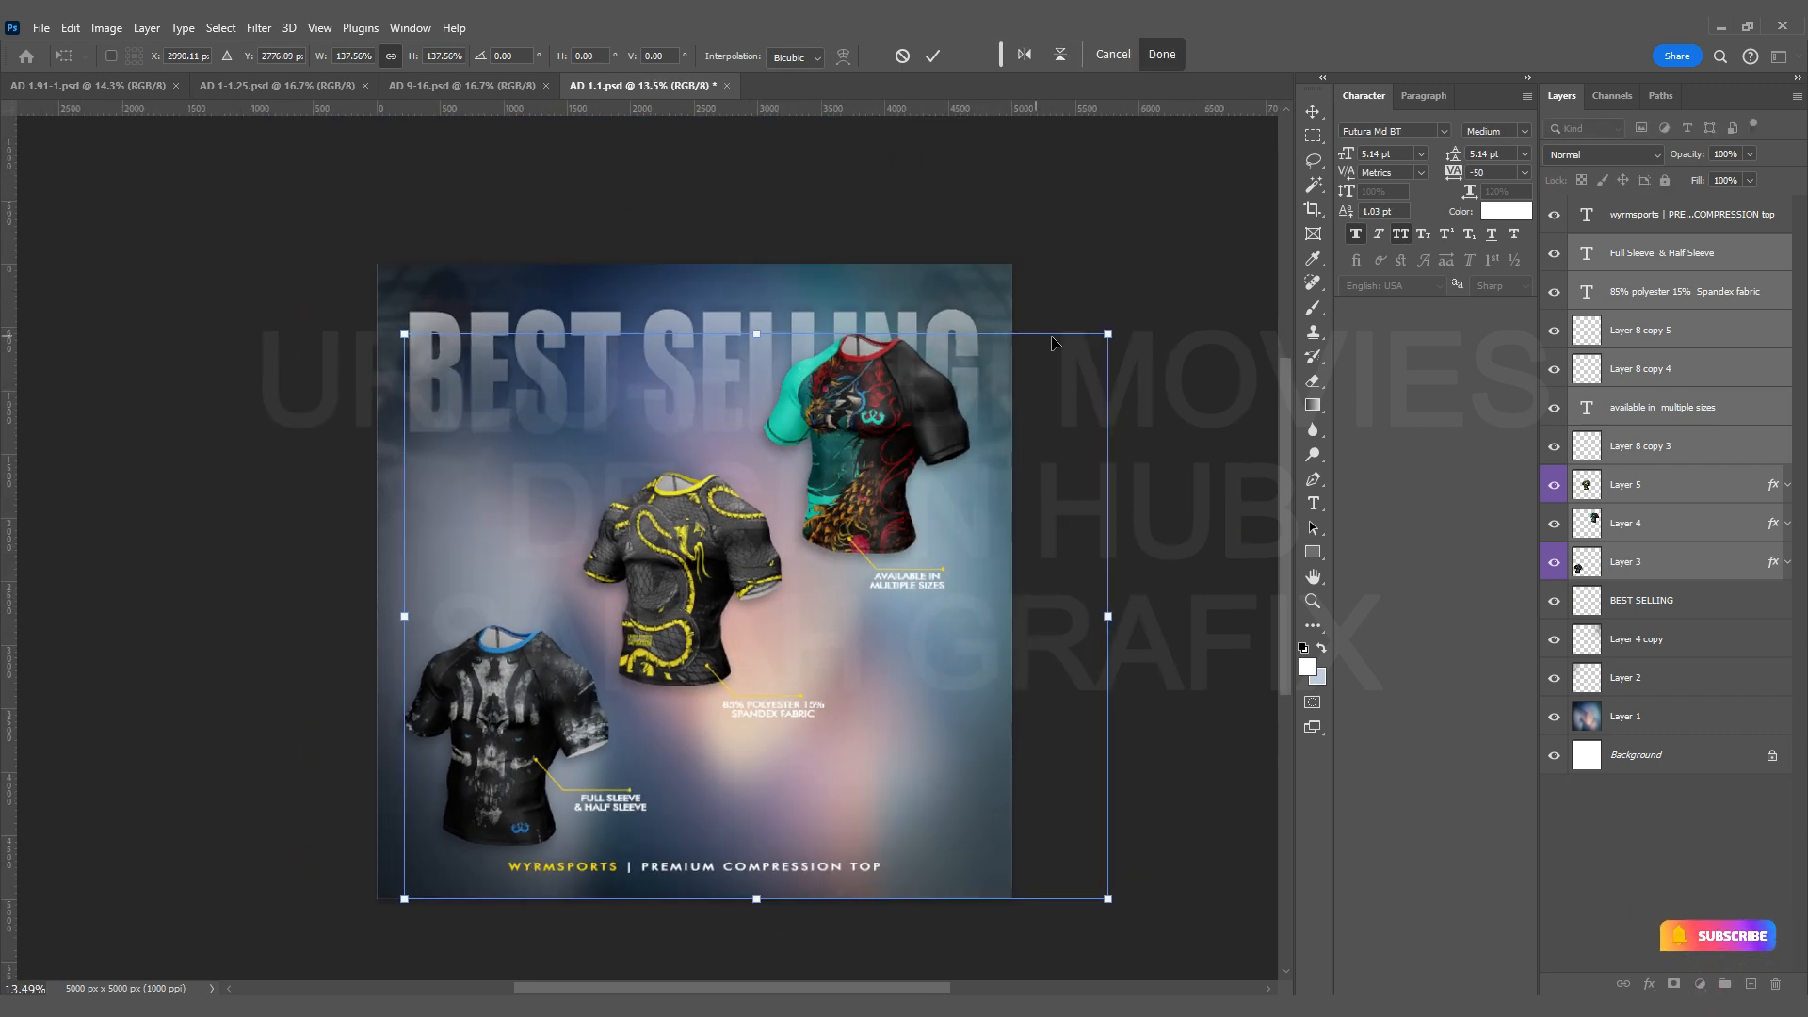
Fine-tune the scale of the shirts and callouts to about 140% and save the file.
left_click_drag(1108, 334, 1118, 324)
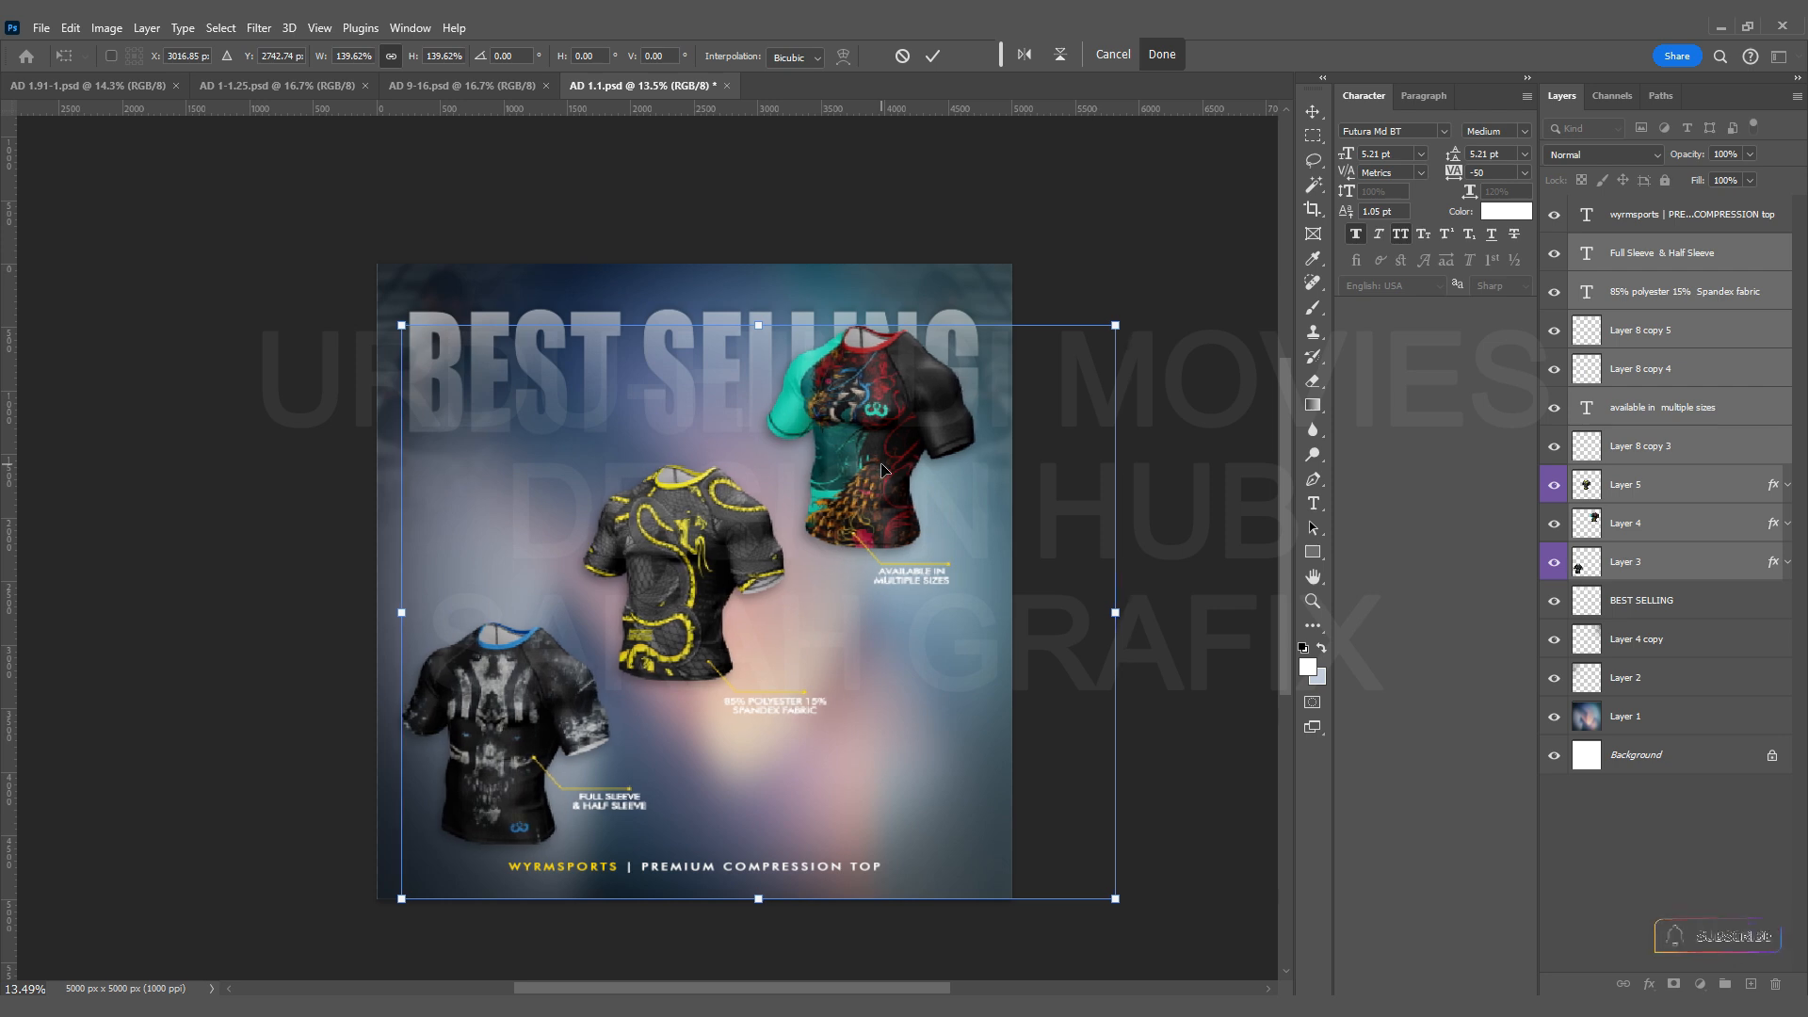
key("Return")
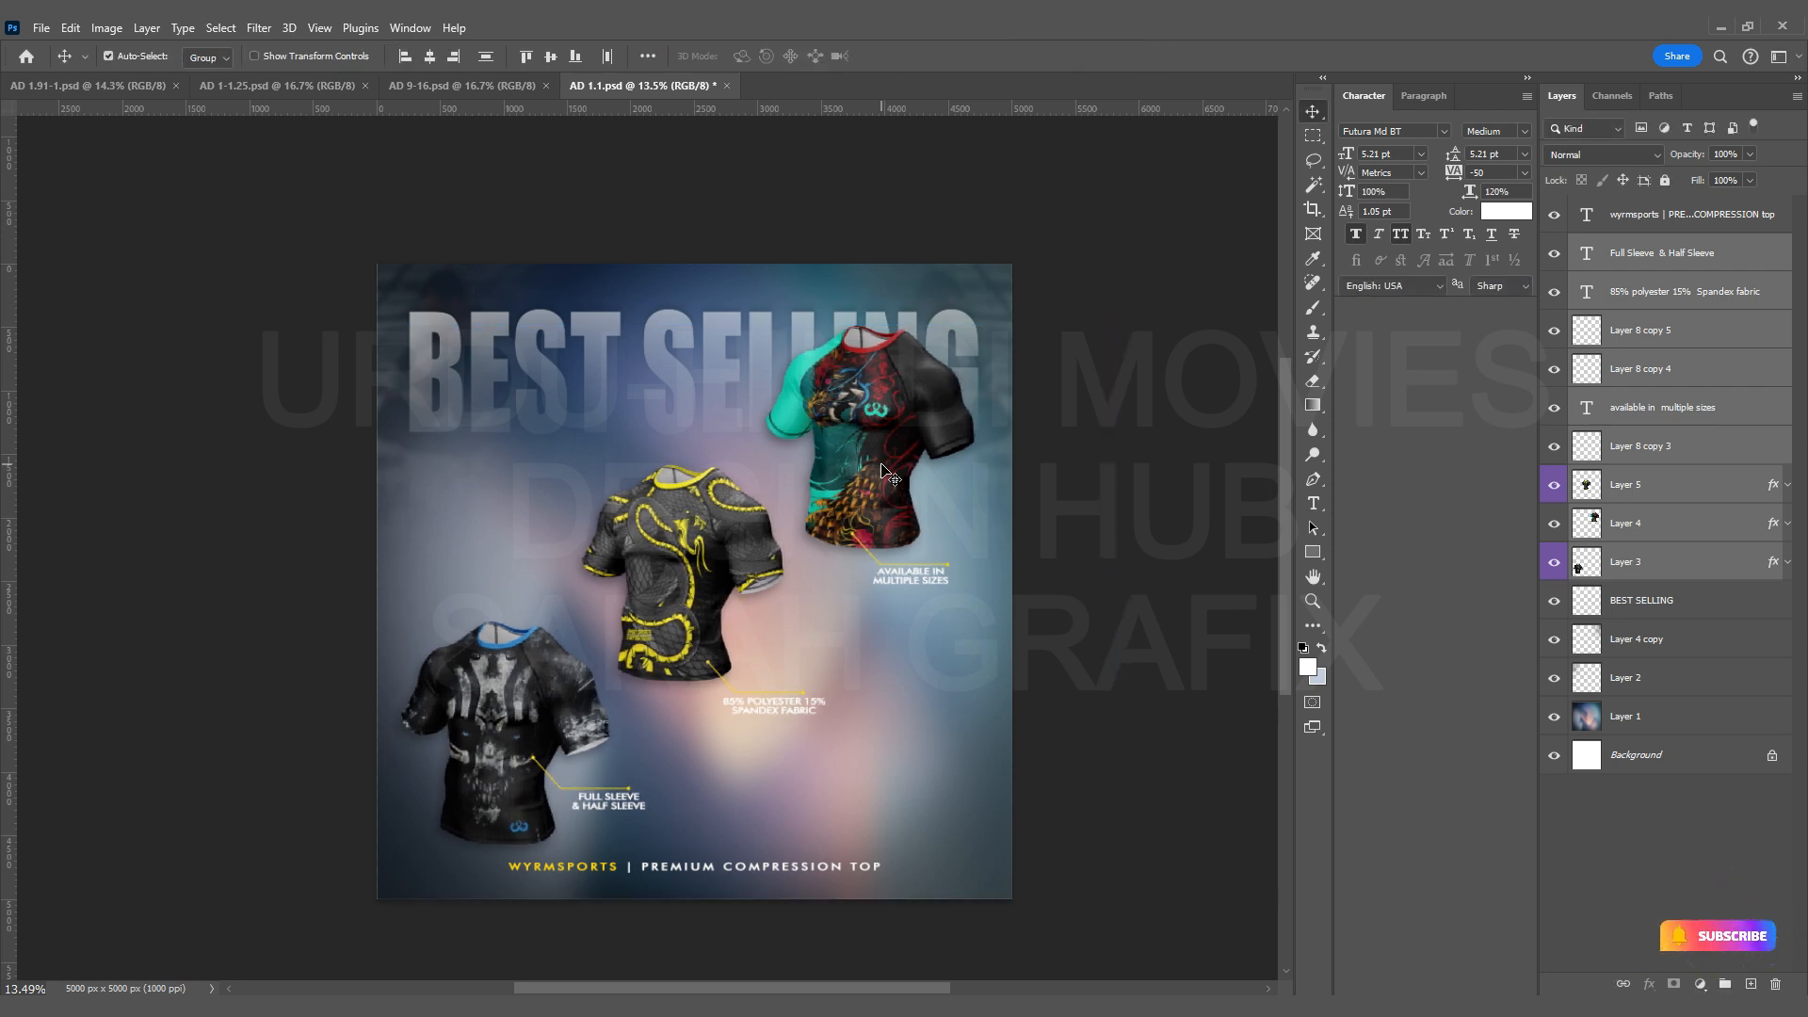
key("ctrl+s")
scroll(774, 459, "up", 1)
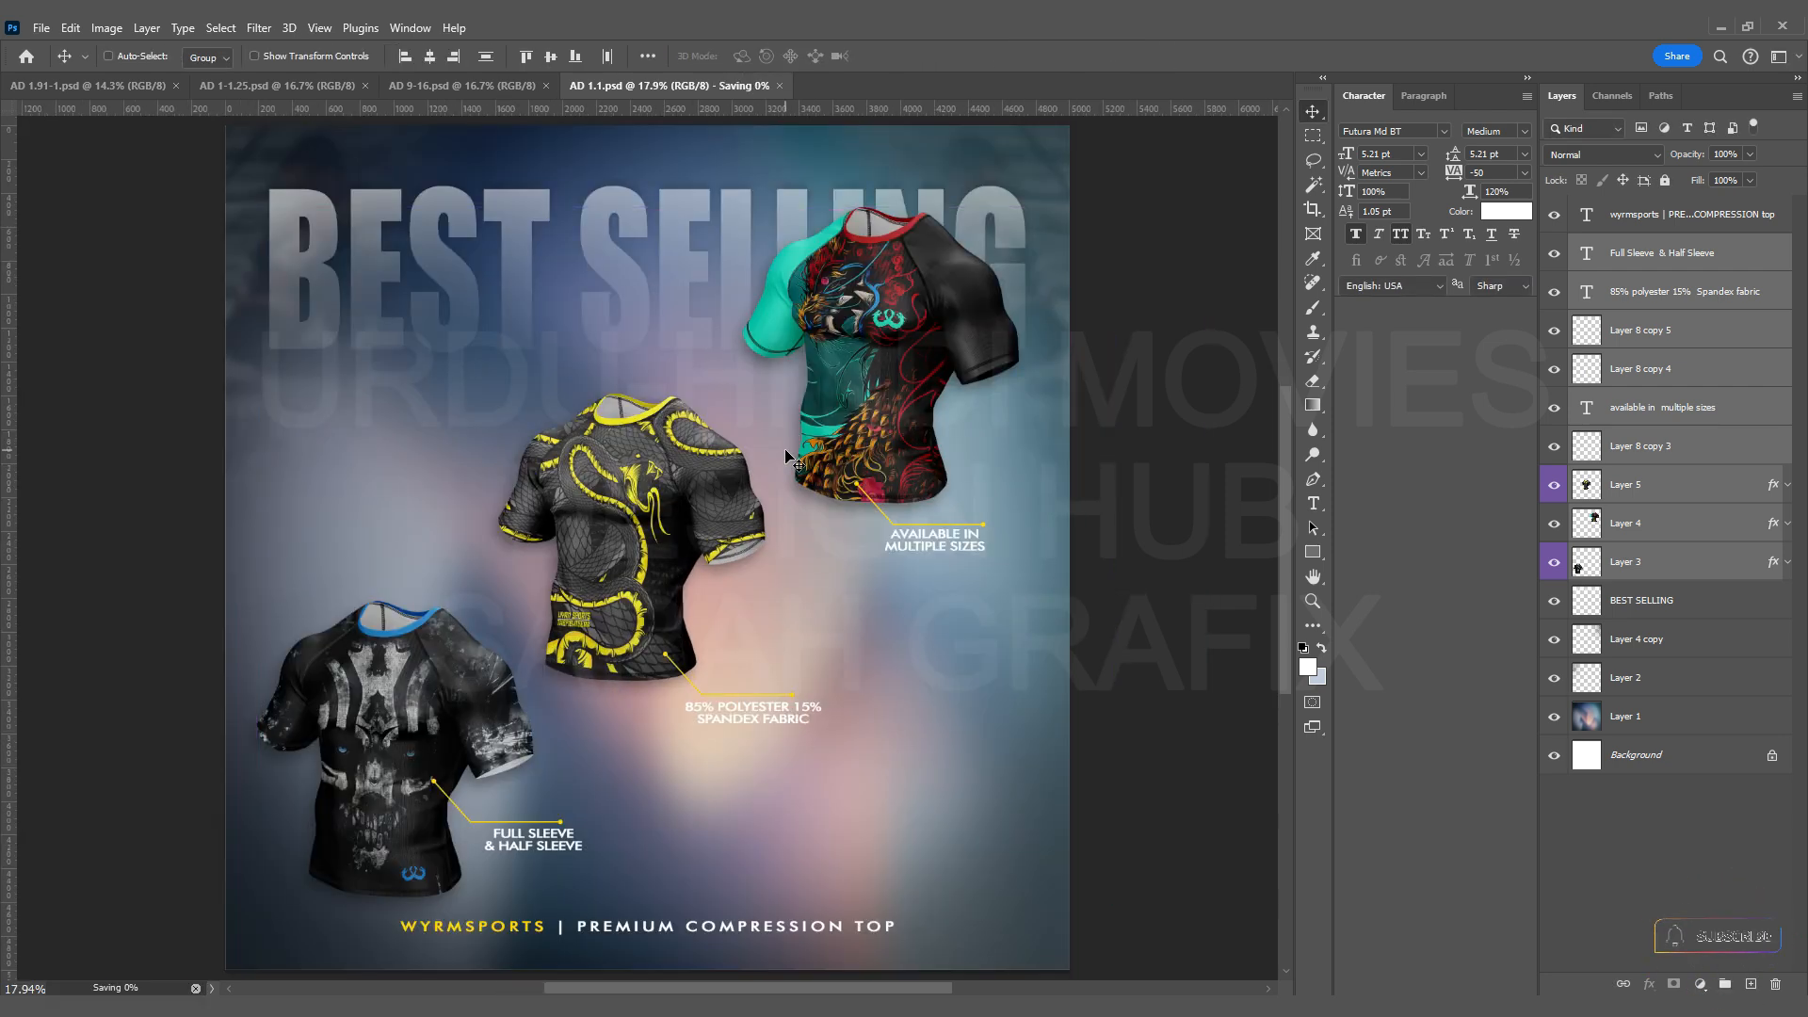
Nudge the BEST SELLING headline up about 120 px and save the file.
left_click(528, 214)
key("ctrl+t")
key("shift+Up")
key("shift+Up")
key("shift+Up")
key("shift+Up")
key("shift+Up")
key("shift+Up")
key("shift+Up")
key("shift+Up")
key("shift+Up")
key("shift+Up")
key("shift+Up")
key("shift+Up")
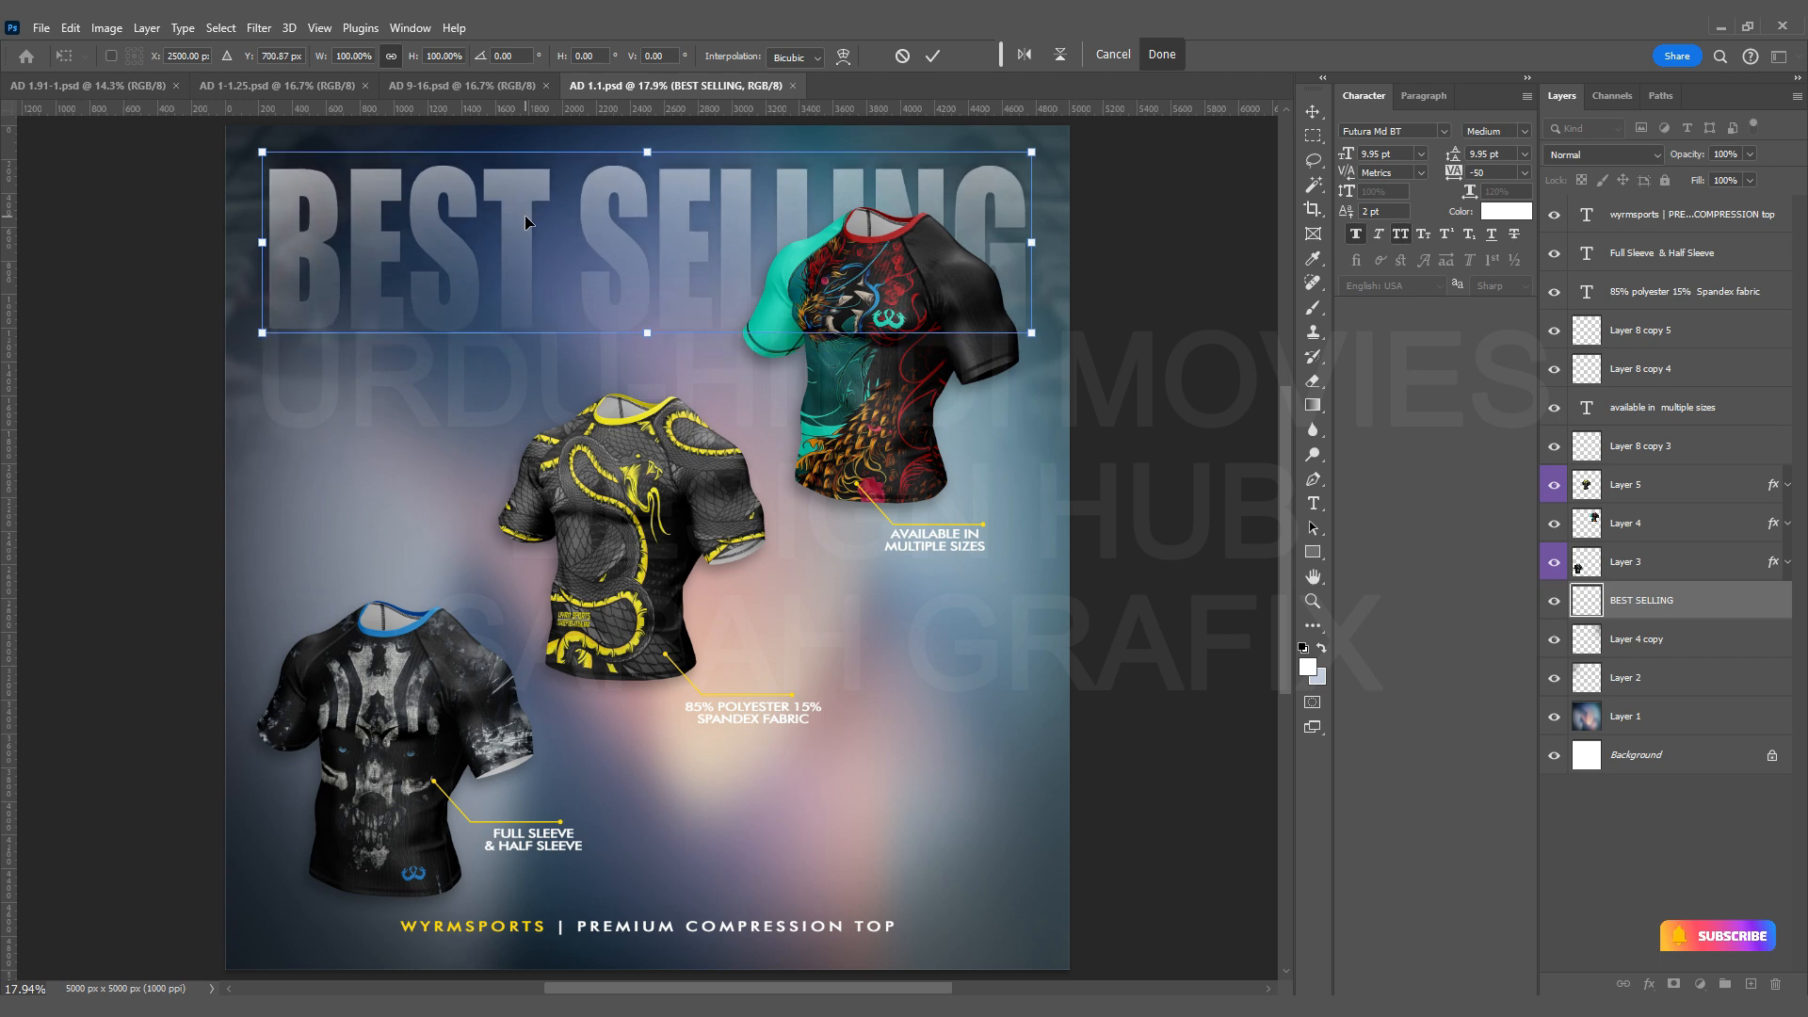
key("Return")
key("ctrl+s")
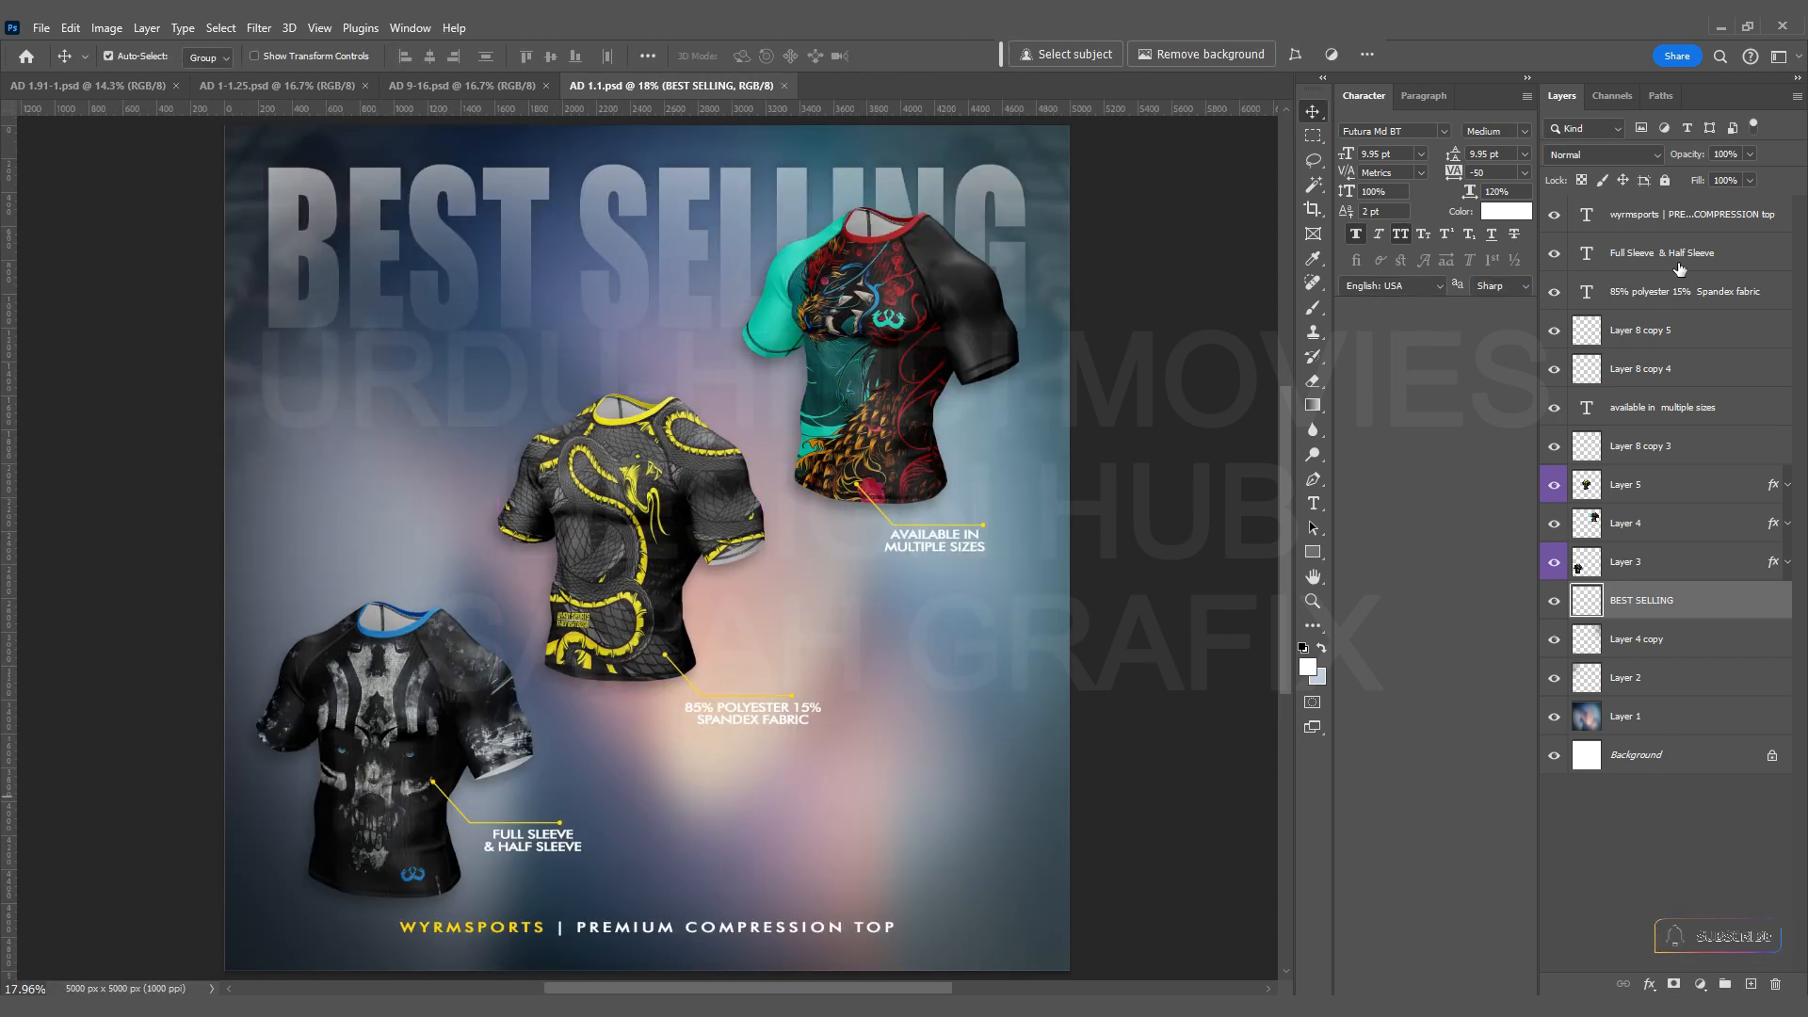
Nudge the WYRMSPORTS tagline slightly down toward the canvas's lower edge.
left_click(1691, 220)
key("ctrl+t")
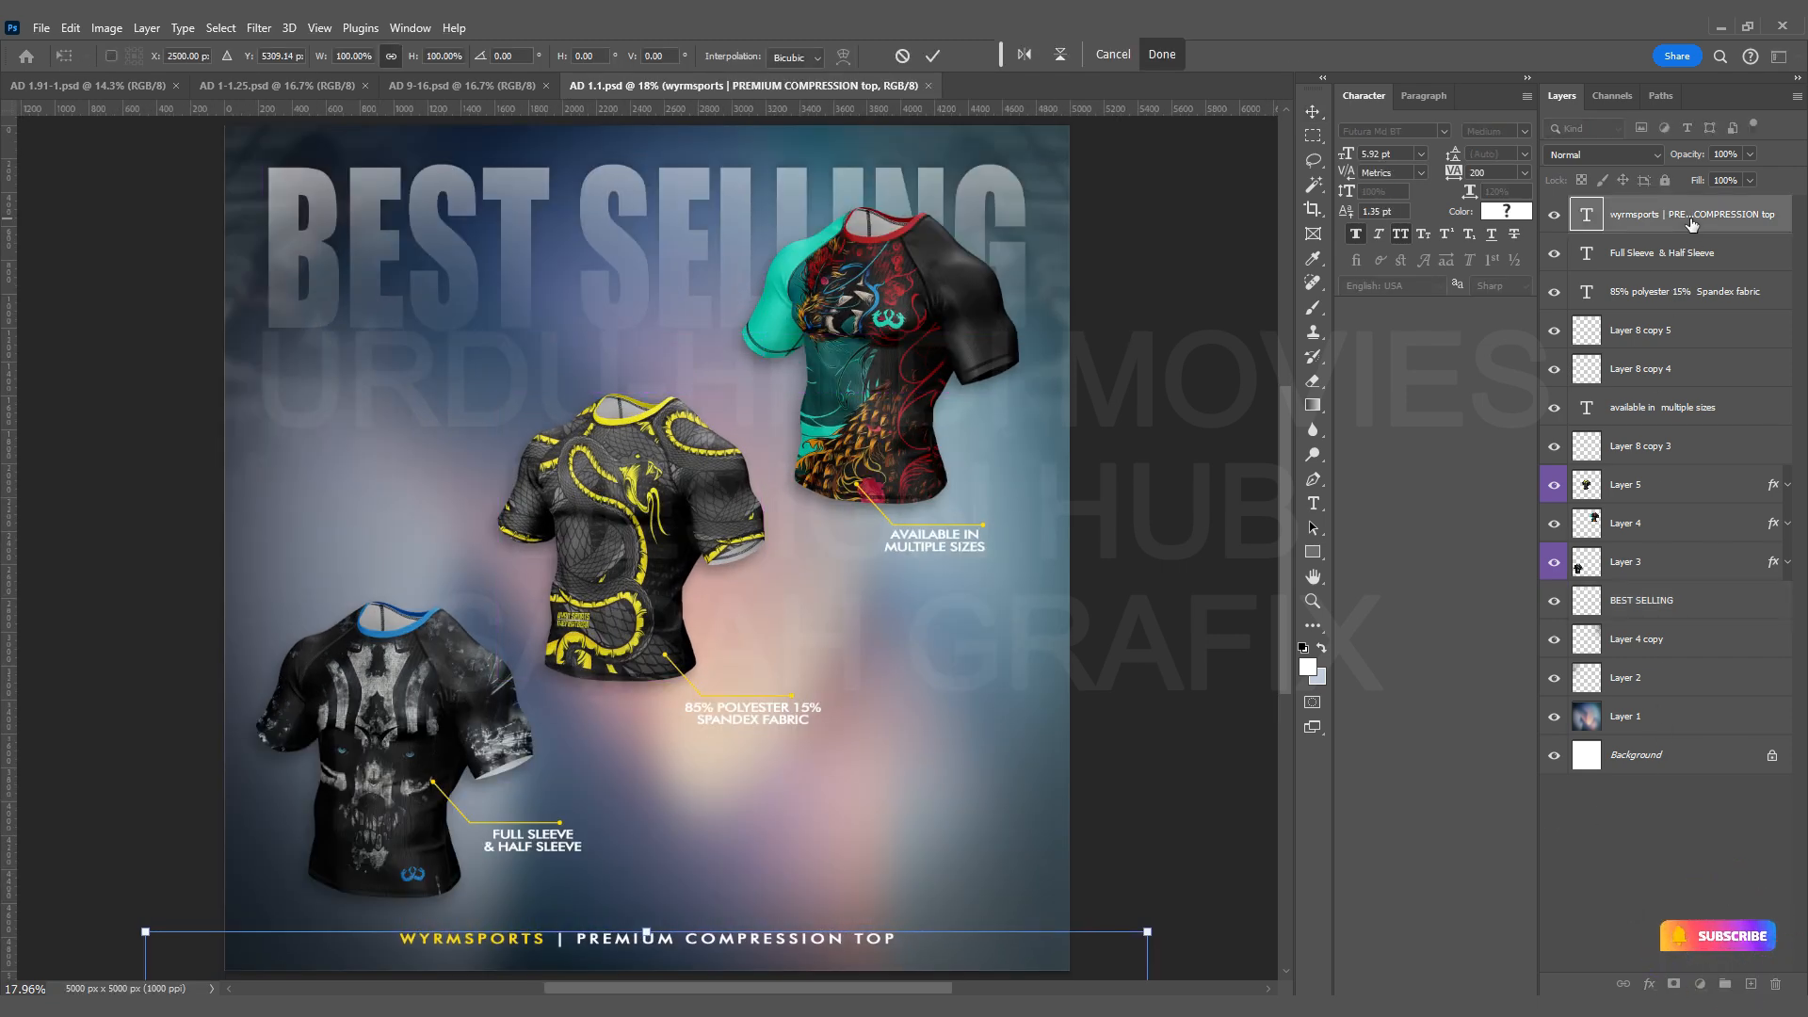
key("Return")
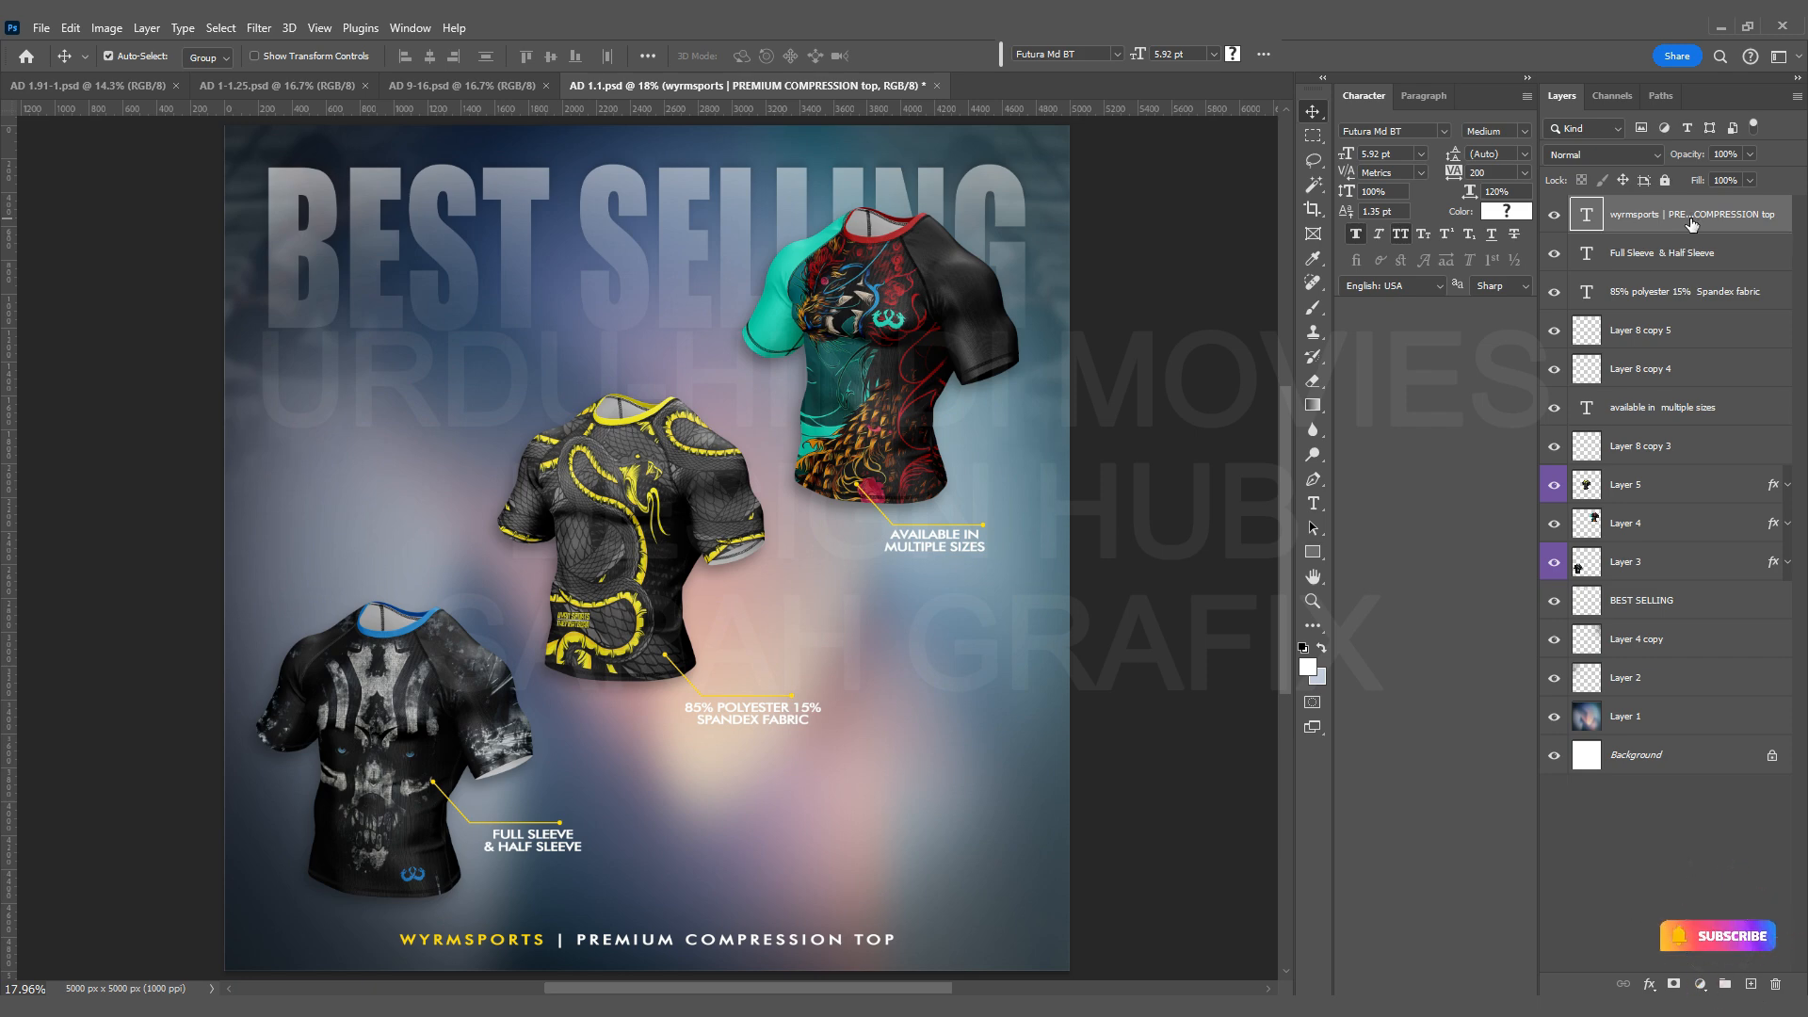
Save the square ad and select all its layers above the Background to copy them.
scroll(1134, 461, "down", 2)
scroll(1053, 436, "up", 2)
key("ctrl+s")
scroll(1053, 435, "down", 2)
left_click(1053, 439)
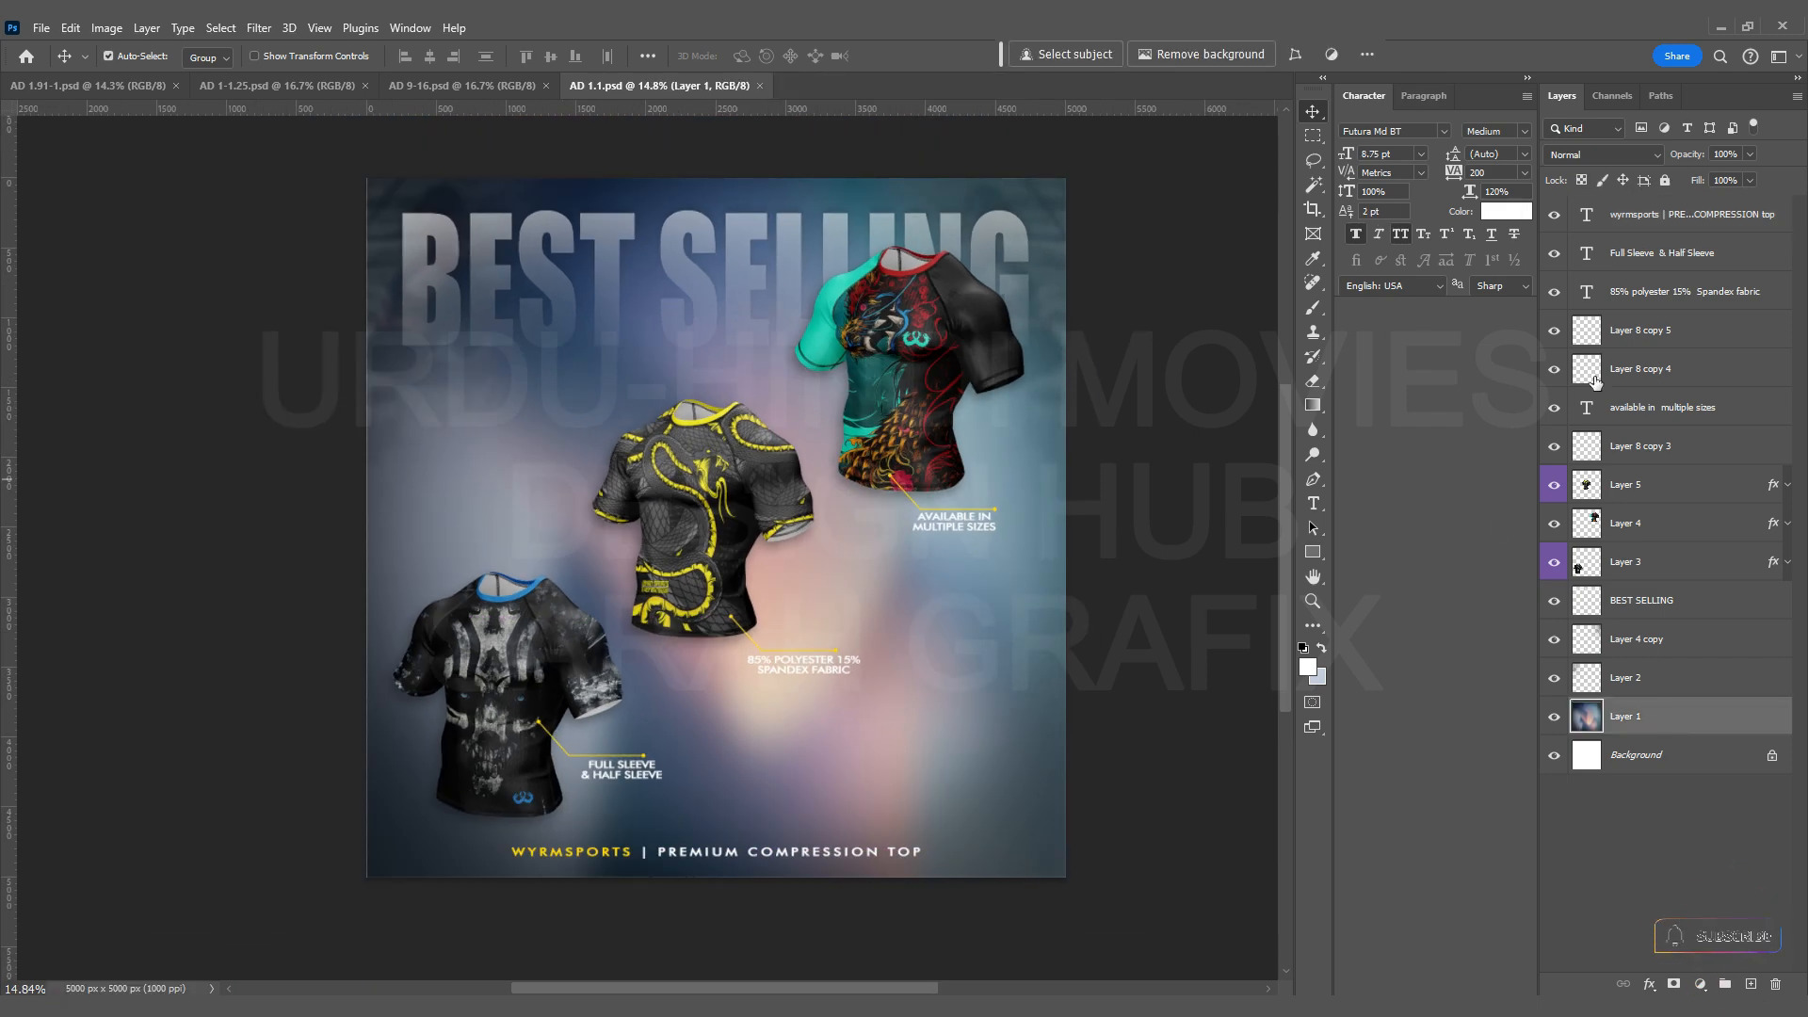
left_click(1726, 225, "shift")
key("ctrl+0")
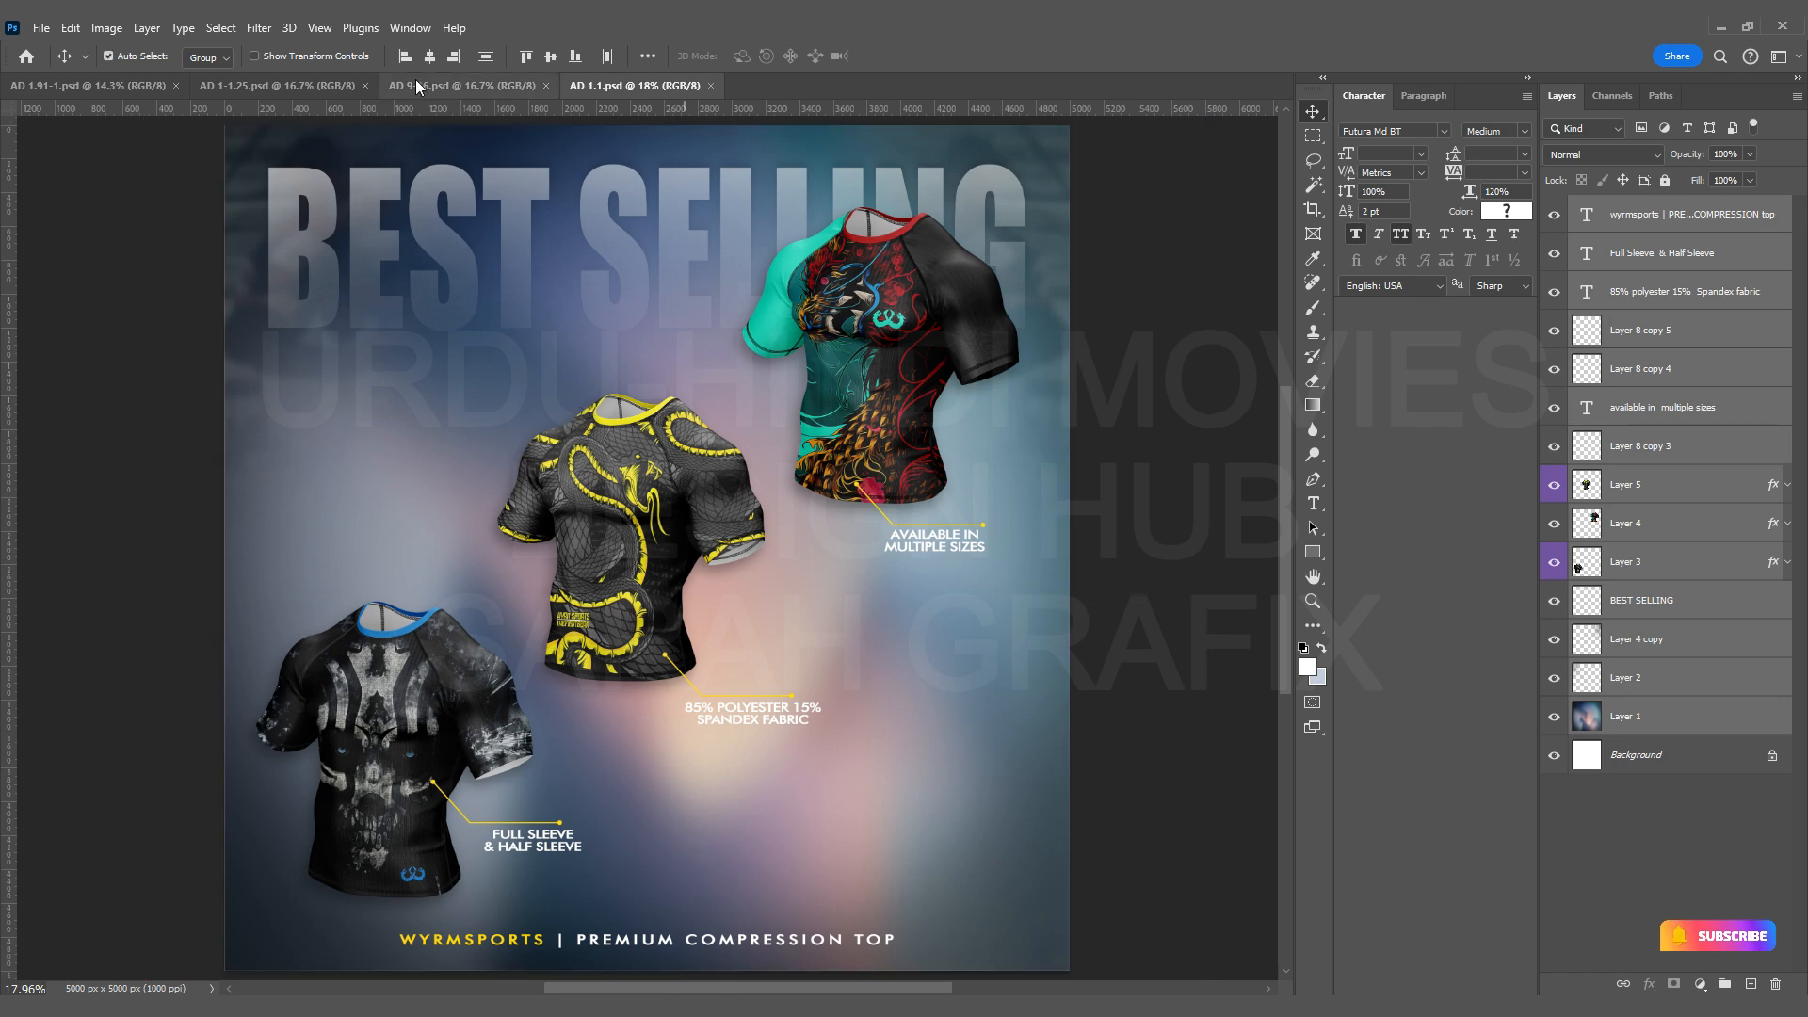
Switch to the AD 1-1.25.psd document and delete all its layers except the Background.
left_click(417, 84)
scroll(489, 283, "down", 1)
left_click(113, 85)
scroll(433, 162, "down", 2)
key("ctrl+Tab")
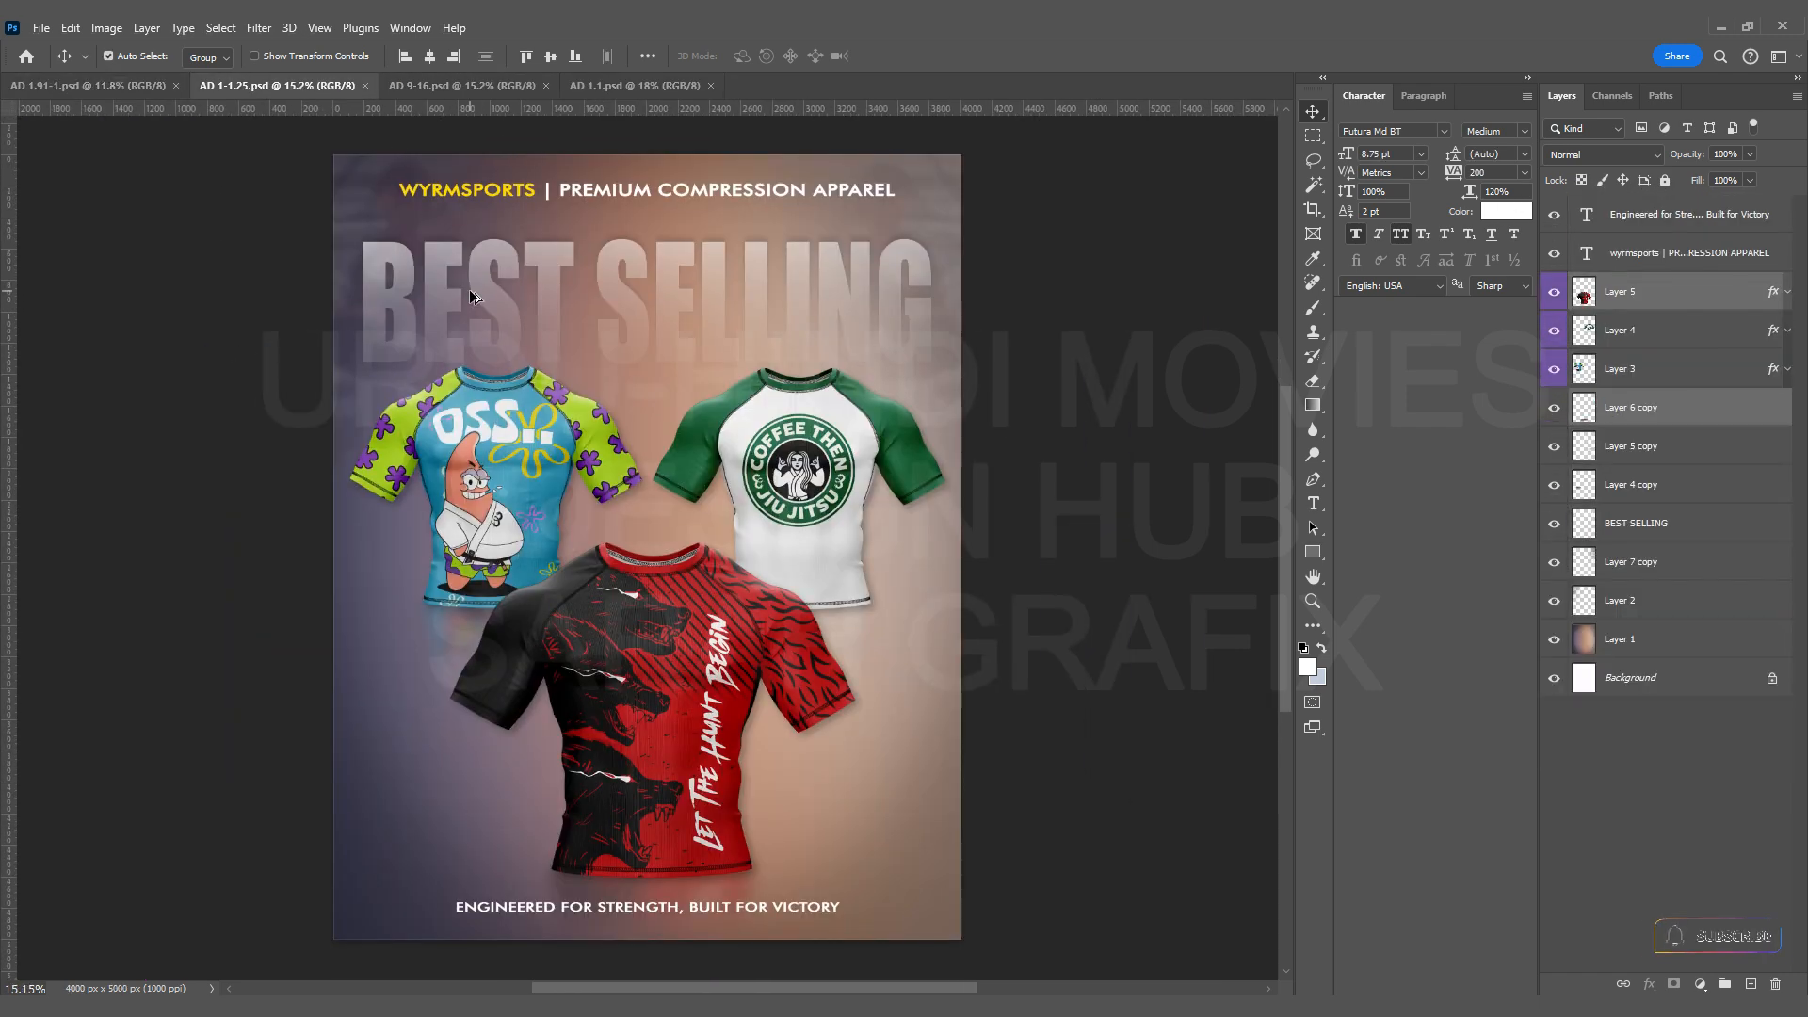
left_click(1729, 219)
left_click(1635, 646, "shift")
scroll(546, 618, "down", 2)
key("Delete")
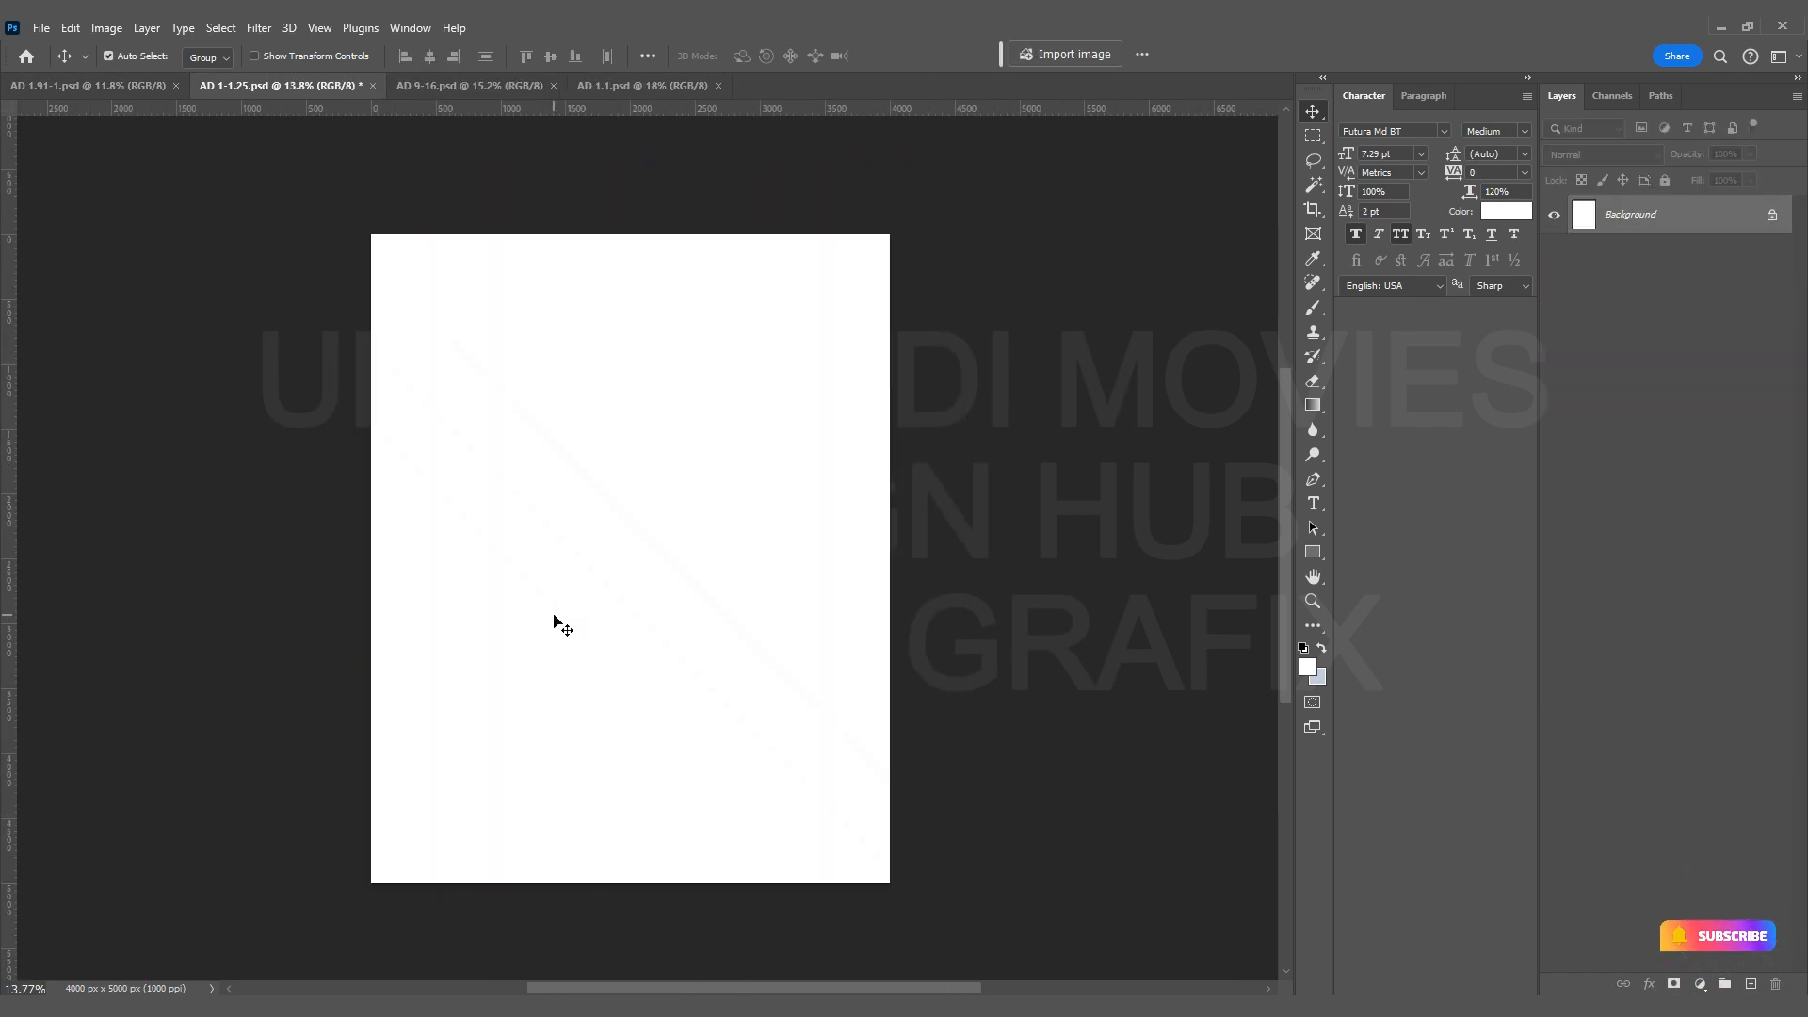
Paste the copied square-ad layers and scale them down together to fit within the portrait canvas's width.
scroll(452, 634, "down", 3)
key("ctrl+v")
key("ctrl+t")
left_click_drag(980, 630, 791, 630)
mouse_move(708, 658)
left_mouse_down()
mouse_move(734, 642)
mouse_move(723, 628)
left_mouse_up()
Stretch the Layer 1 blurred background to about 115% width and 144% height so it covers the portrait canvas.
left_click(1717, 731)
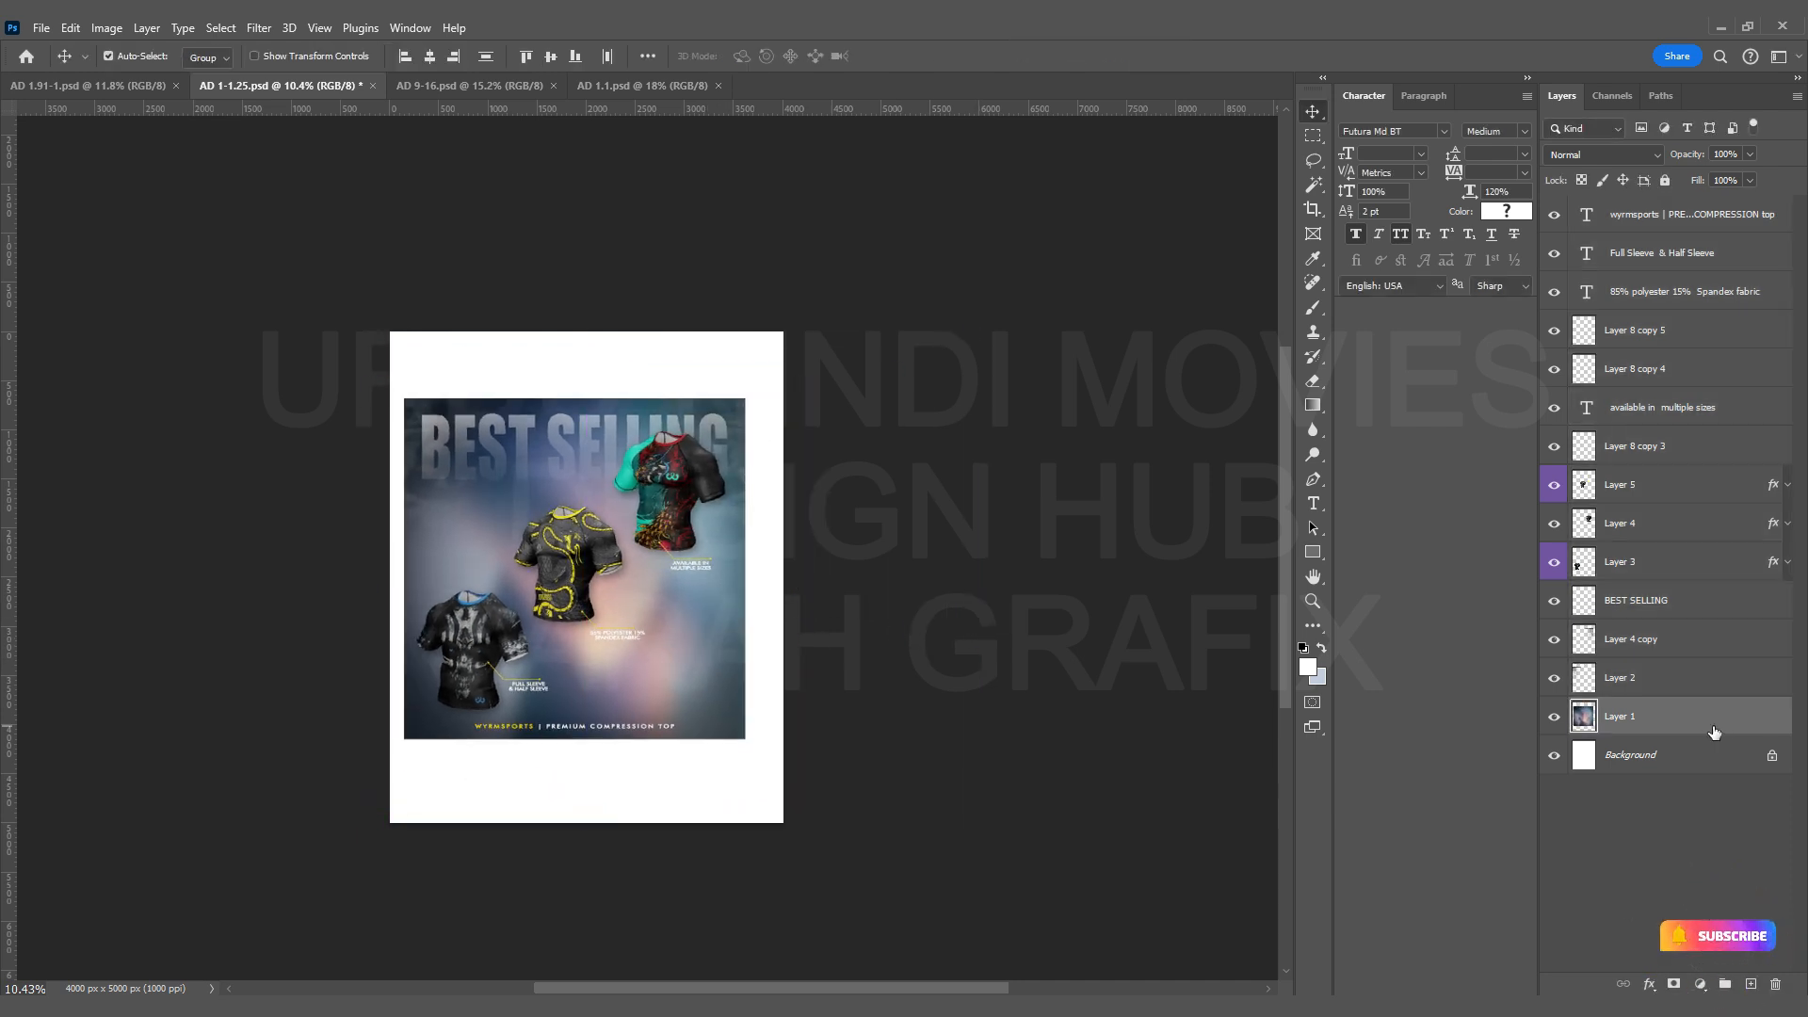
key("ctrl+0")
key("ctrl+t")
left_click_drag(927, 534, 991, 534)
left_click_drag(331, 535, 308, 536)
scroll(554, 608, "down", 2)
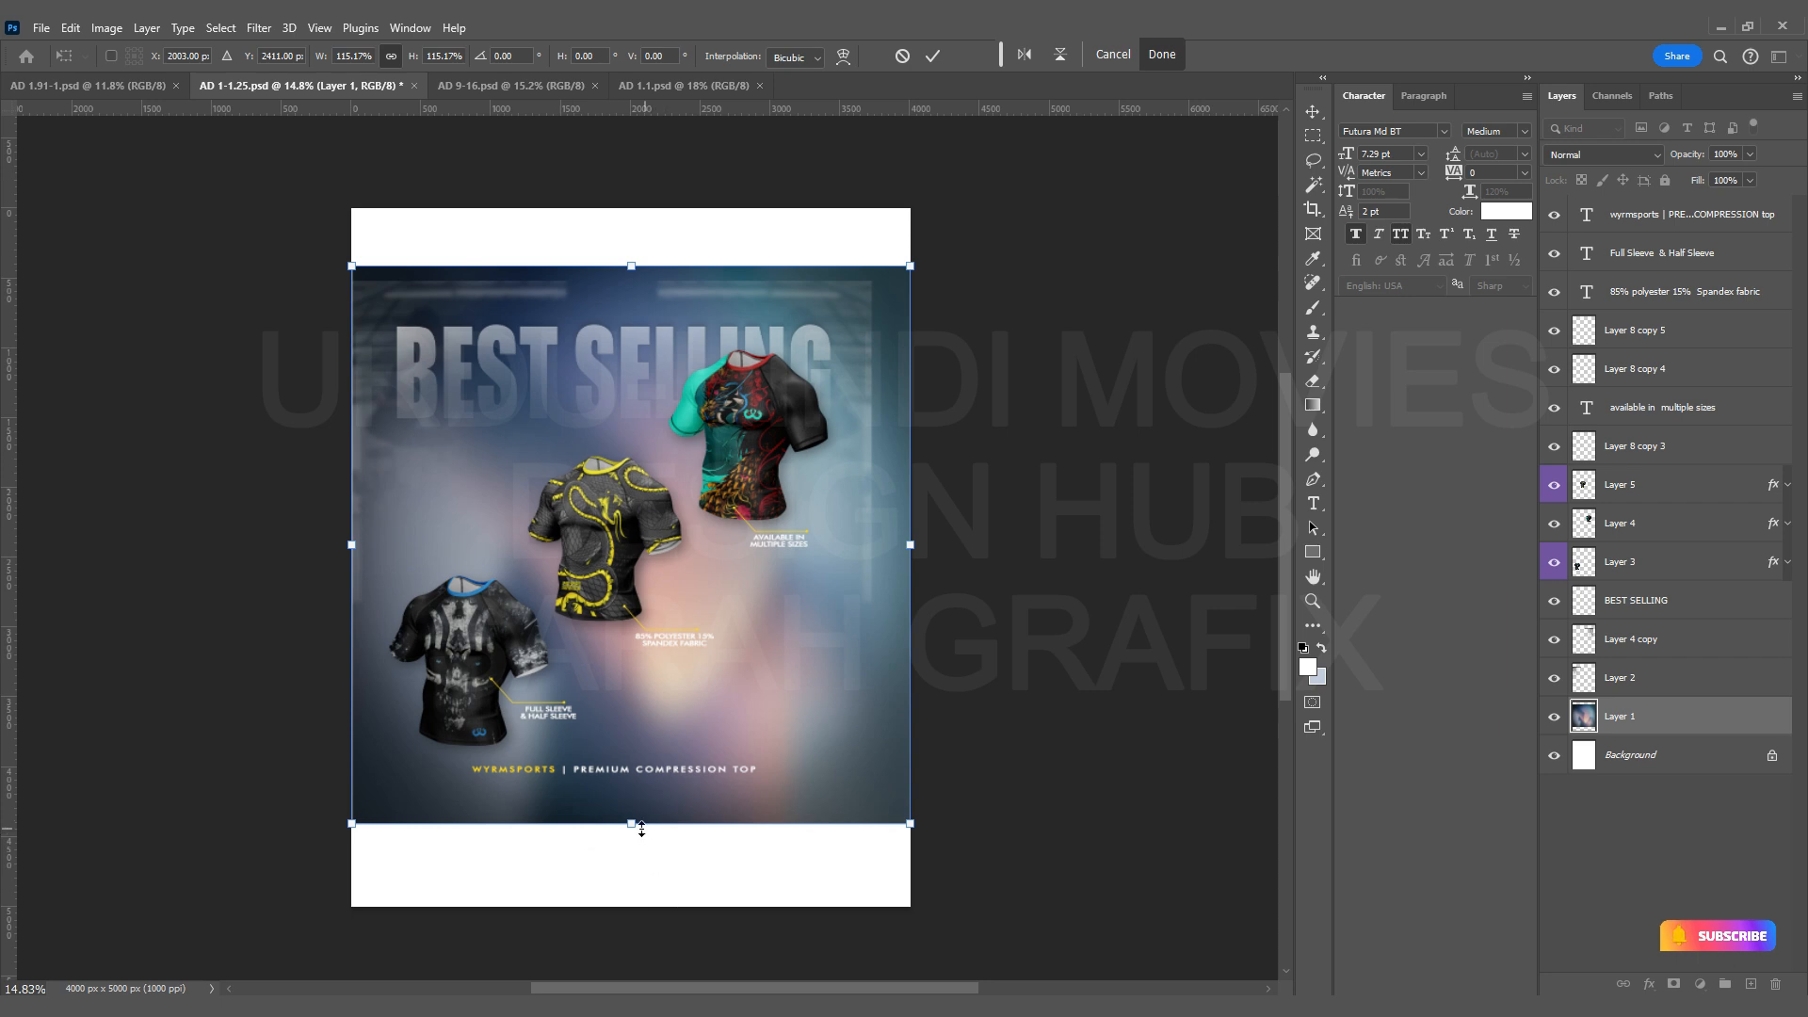
left_click_drag(641, 829, 642, 907)
key("ctrl+0")
left_click_drag(649, 268, 650, 200)
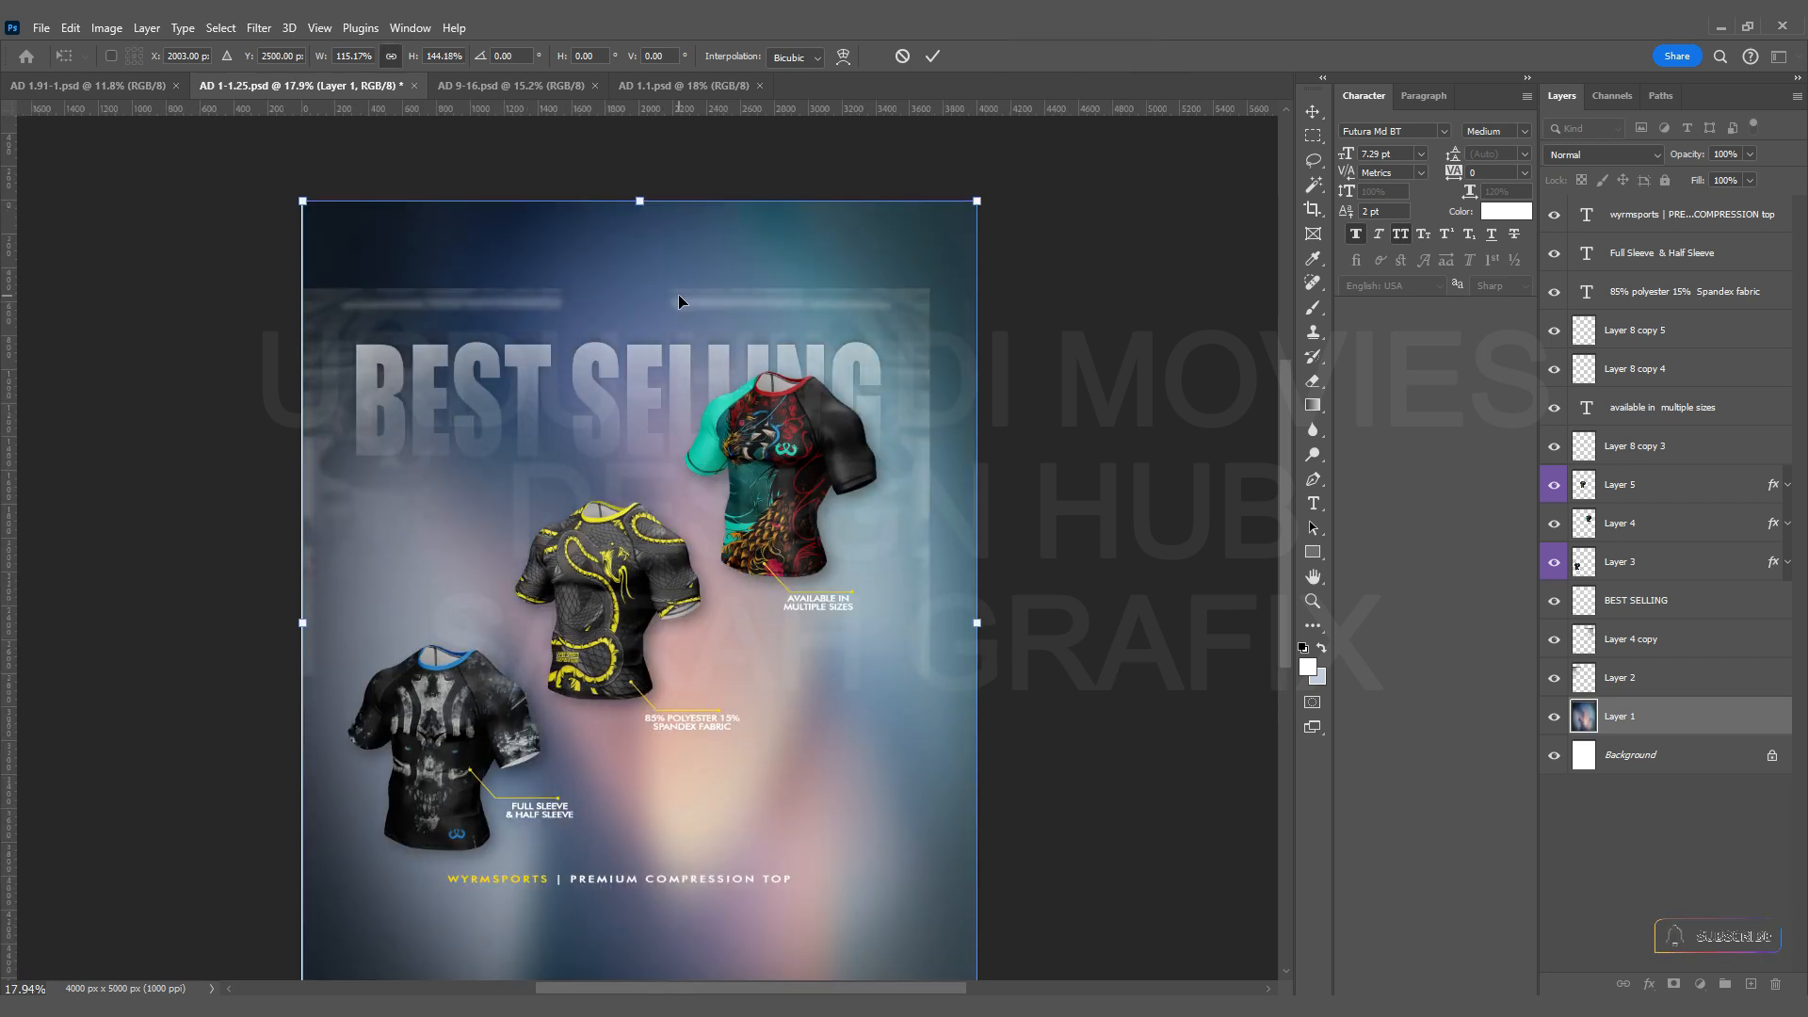
key("Return")
Extend the Layer 1 background slightly past the canvas's left edge.
scroll(637, 271, "down", 3)
key("ctrl+0")
key("ctrl+t")
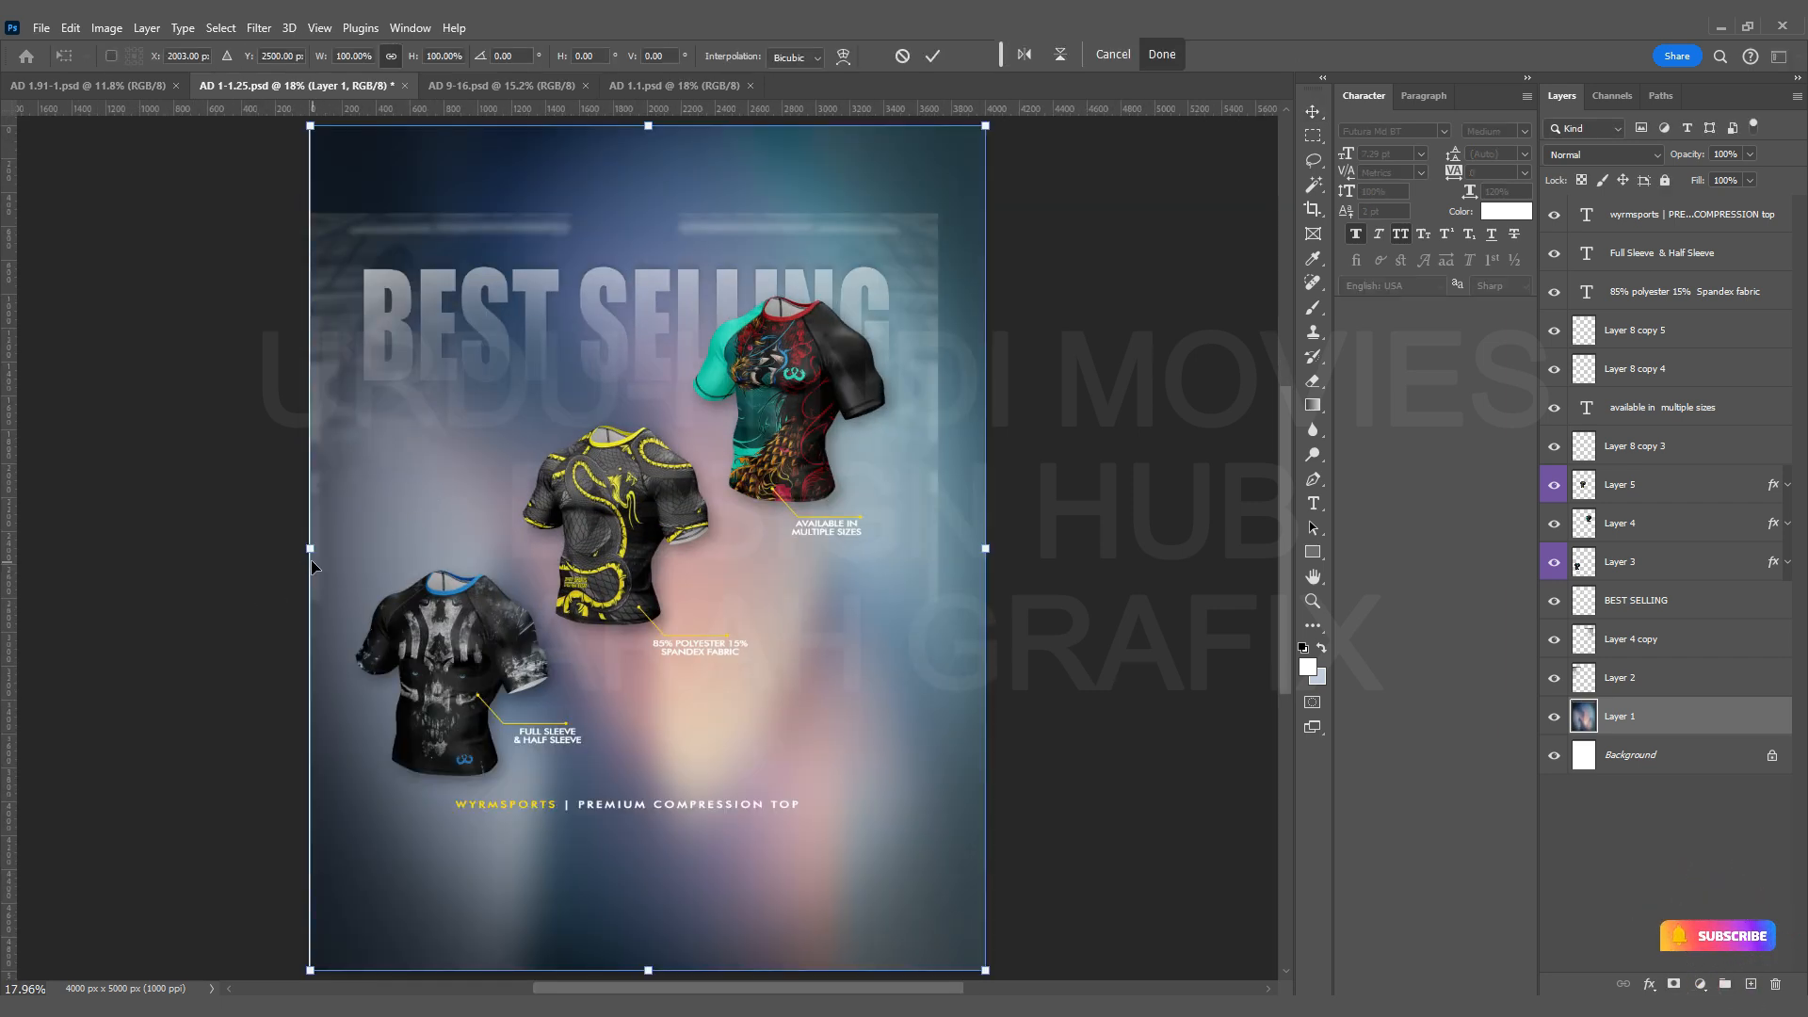
left_click_drag(310, 554, 302, 554)
key("Return")
scroll(476, 396, "down", 4)
key("ctrl+0")
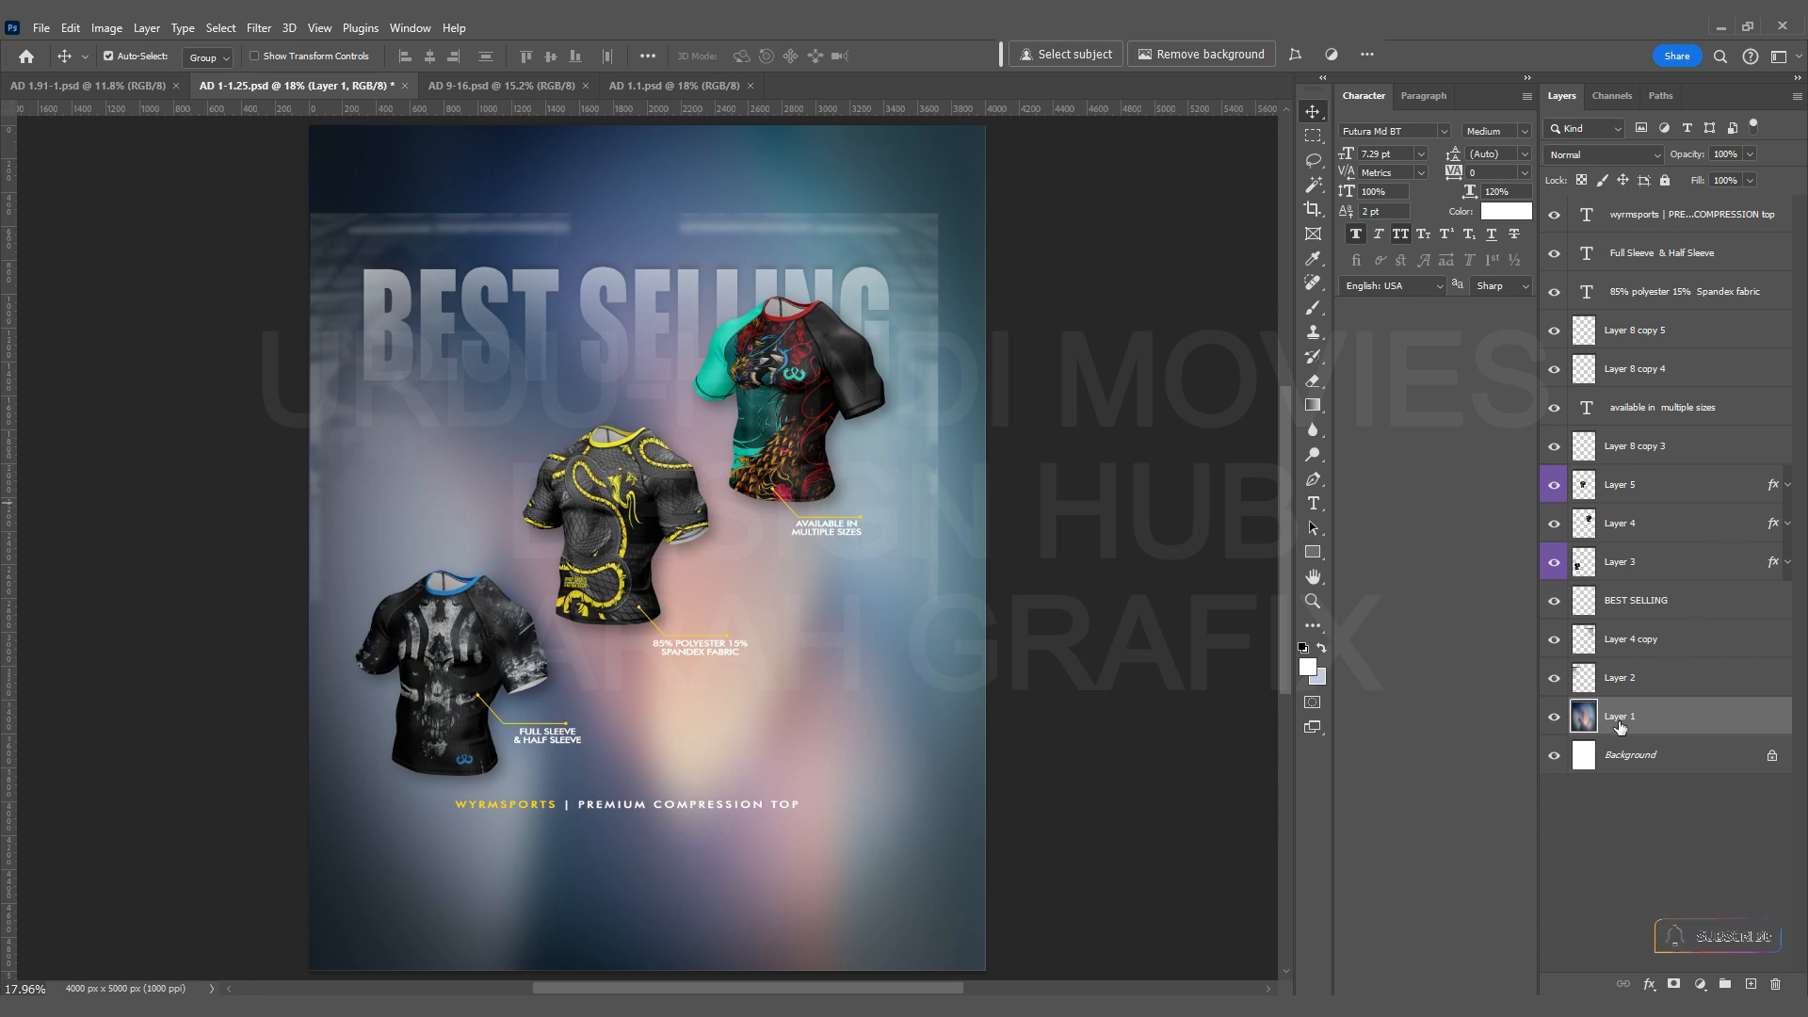
Move the texture layers Layer 2 and Layer 4 copy up together toward the canvas's upper edge.
left_click(1635, 682)
left_click(1632, 645, "shift")
scroll(1022, 621, "down", 3)
key("ctrl+t")
left_click_drag(752, 421, 769, 375)
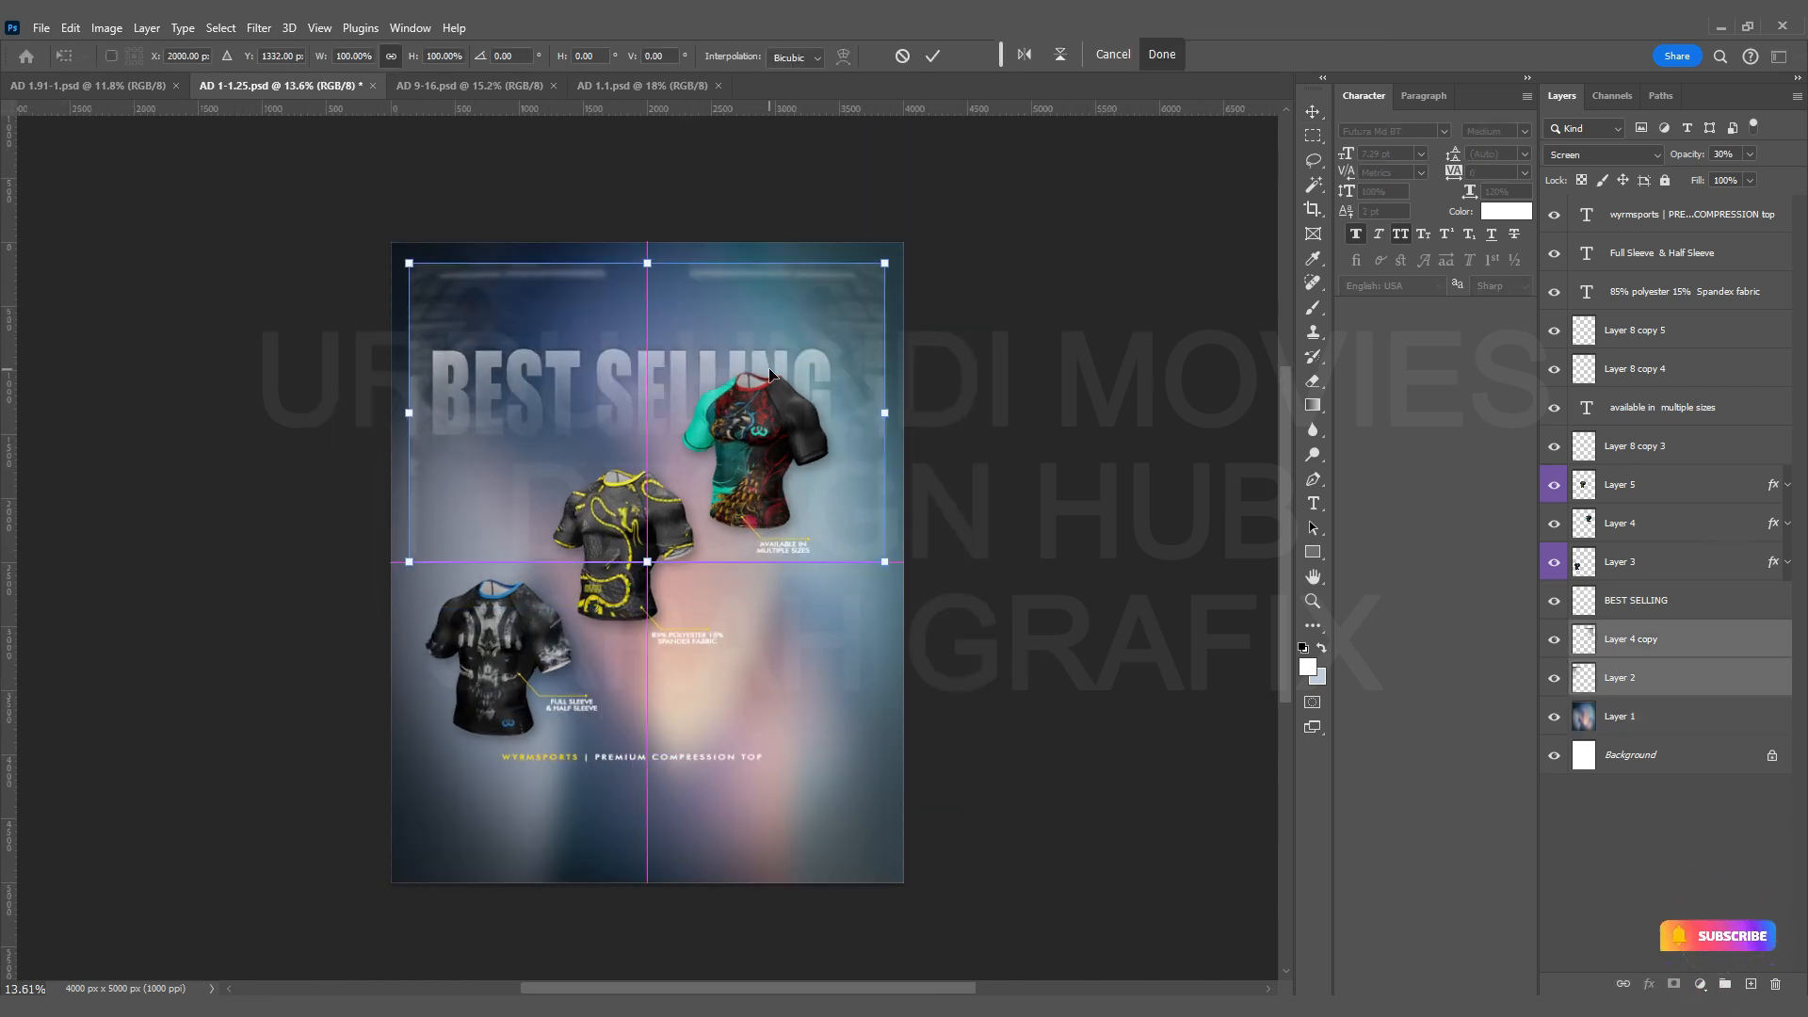
key("Return")
Enlarge Layer 2 and Layer 4 copy together to about 132% so they span the upper canvas, and save the file.
left_click_drag(858, 320, 802, 318)
left_click(1646, 686, "shift")
scroll(721, 725, "down", 3)
key("ctrl+t")
left_click_drag(716, 568, 673, 650)
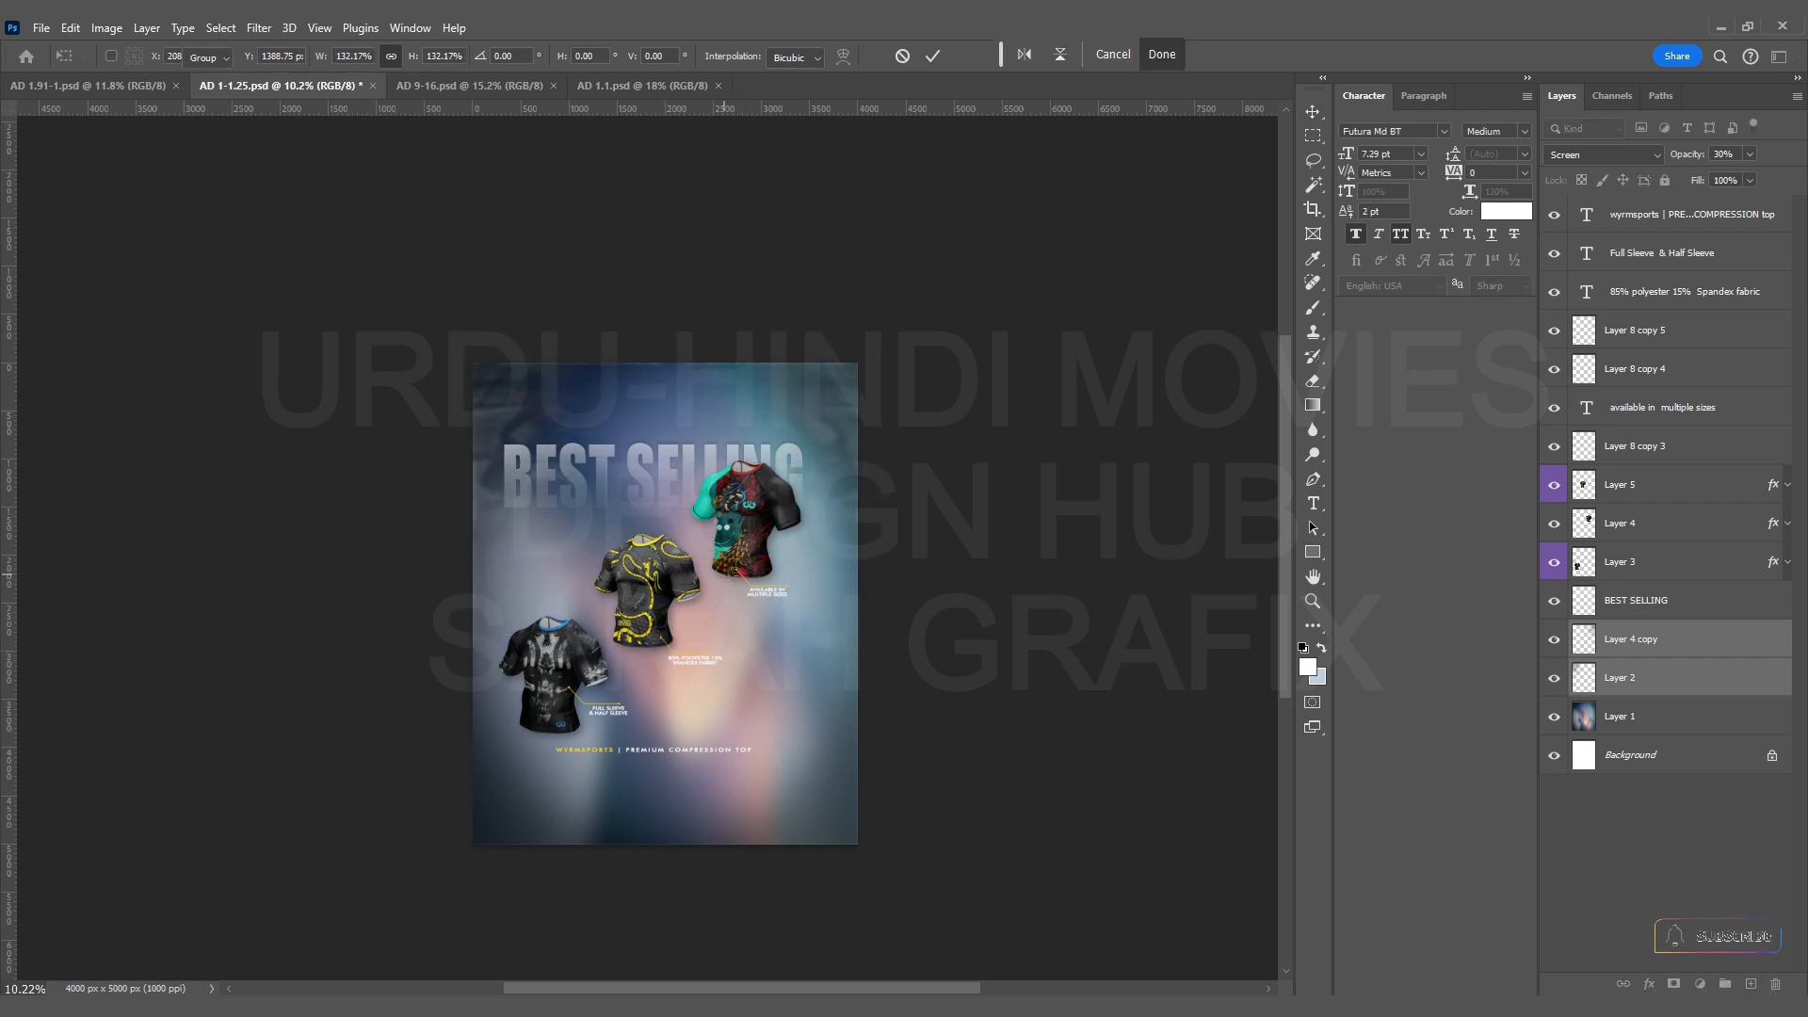
key("Return")
key("ctrl+0")
key("ctrl+s")
key("ctrl+t")
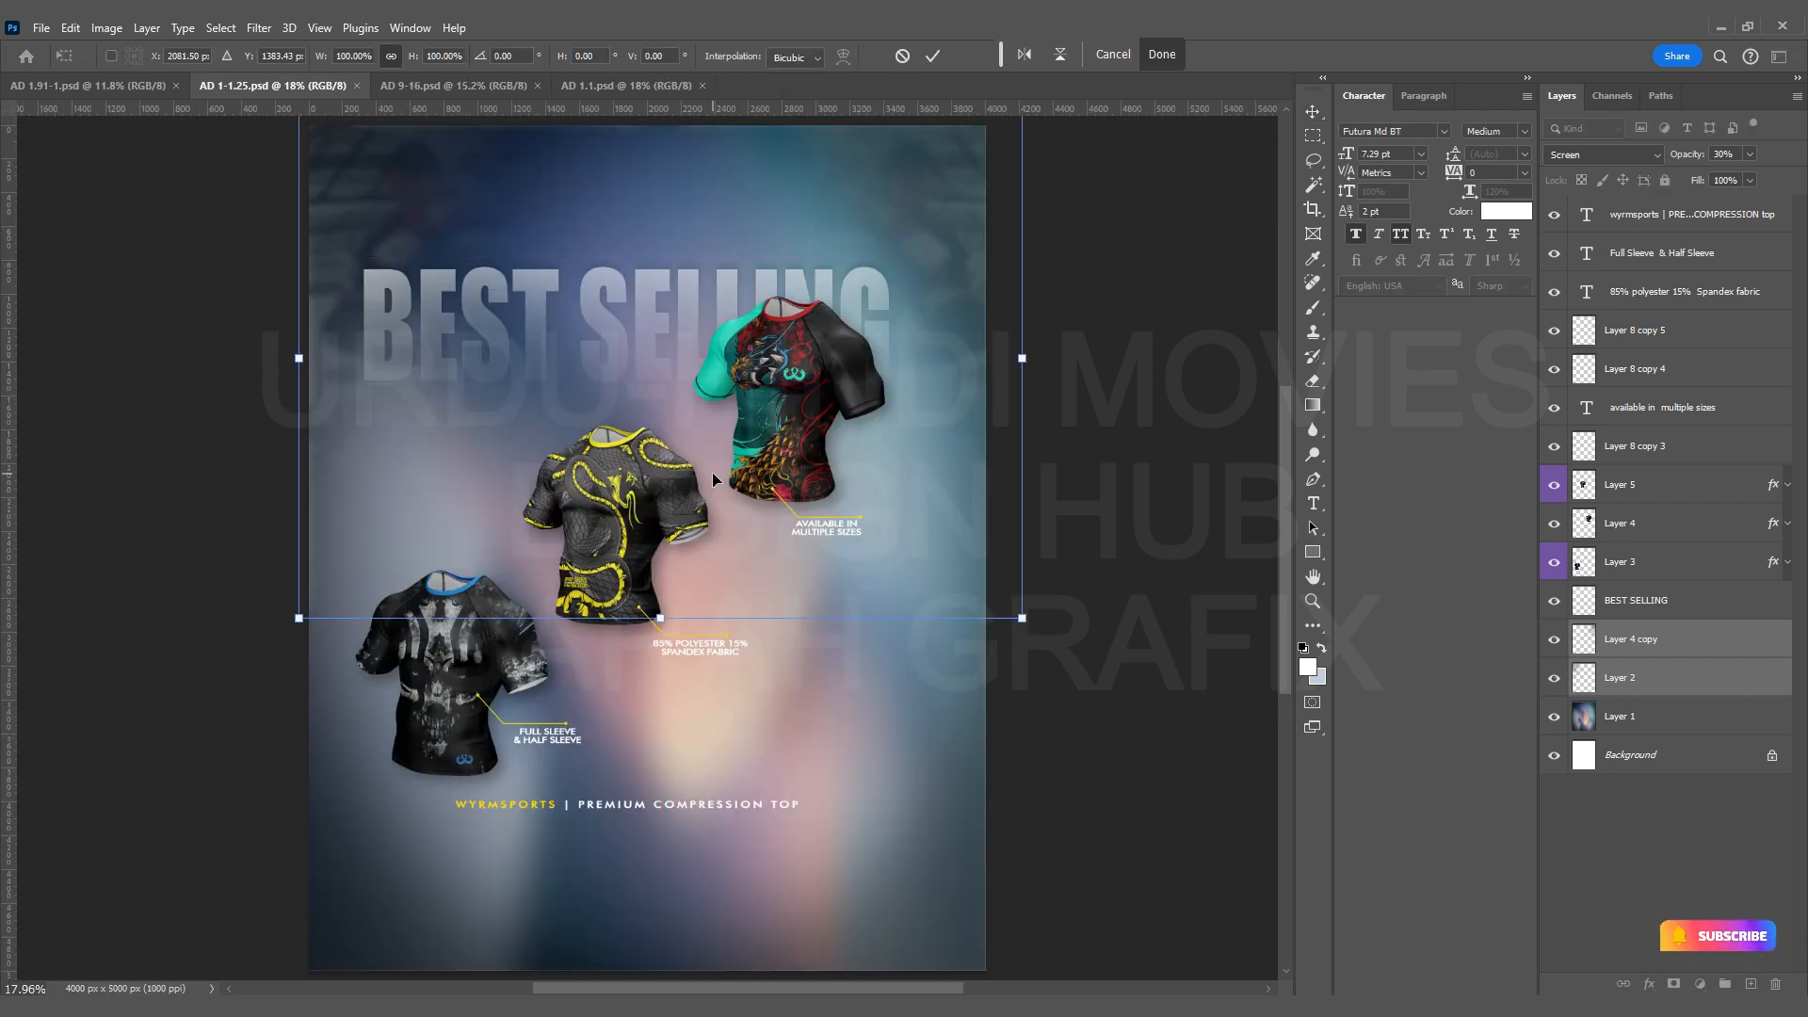
key("Return")
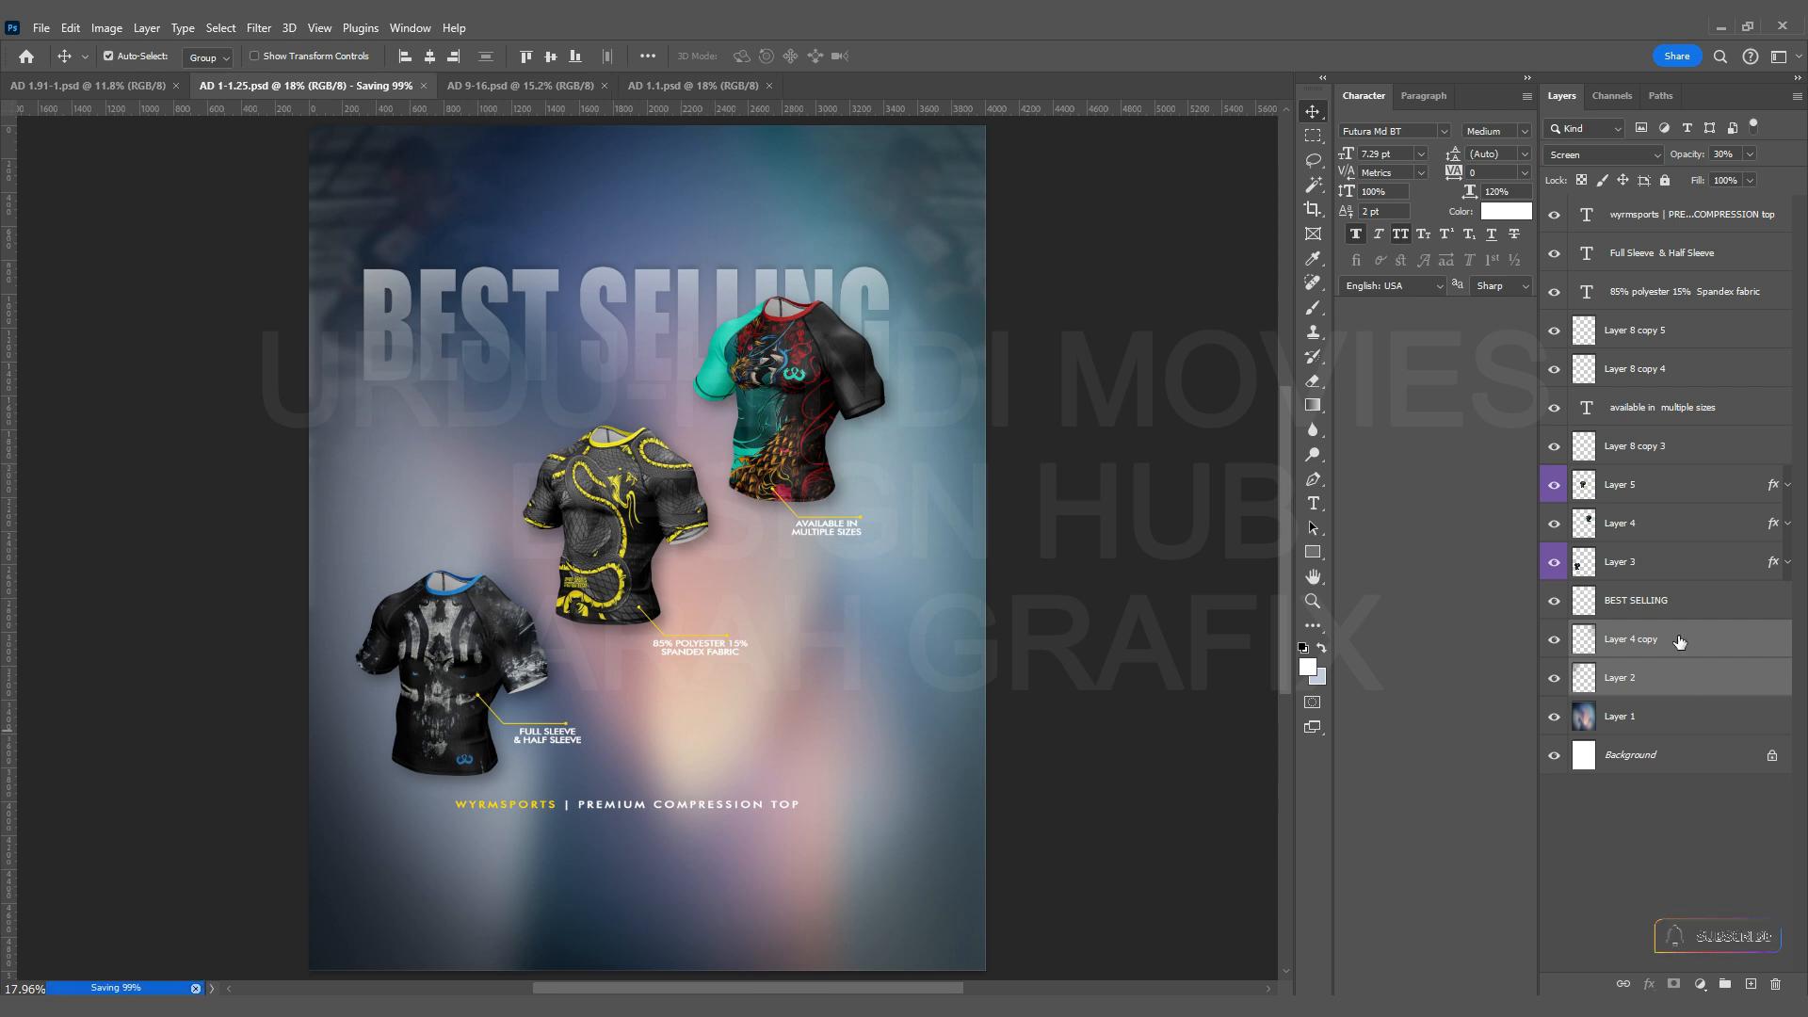
Set the letter tracking of the WYRMSPORTS tagline to 100.
left_click(1667, 600)
left_click(1649, 291)
left_click(1639, 214)
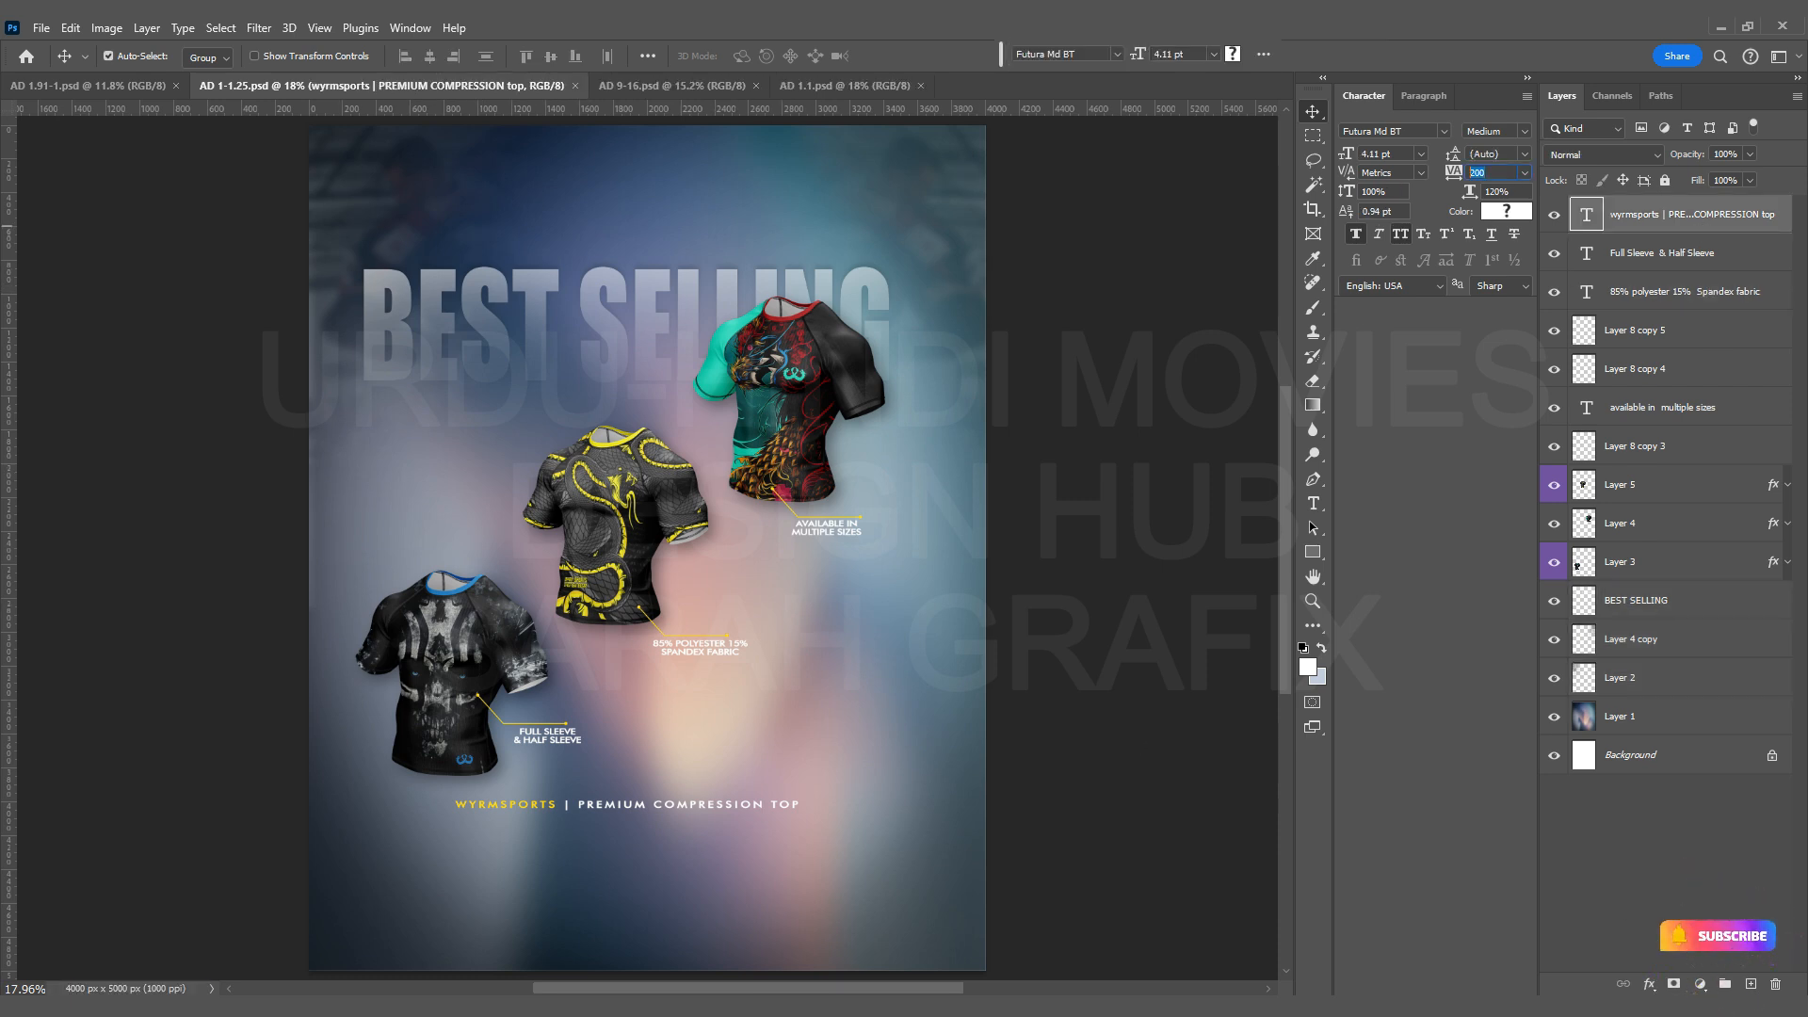
scroll(764, 846, "up", 3)
scroll(764, 846, "down", 3)
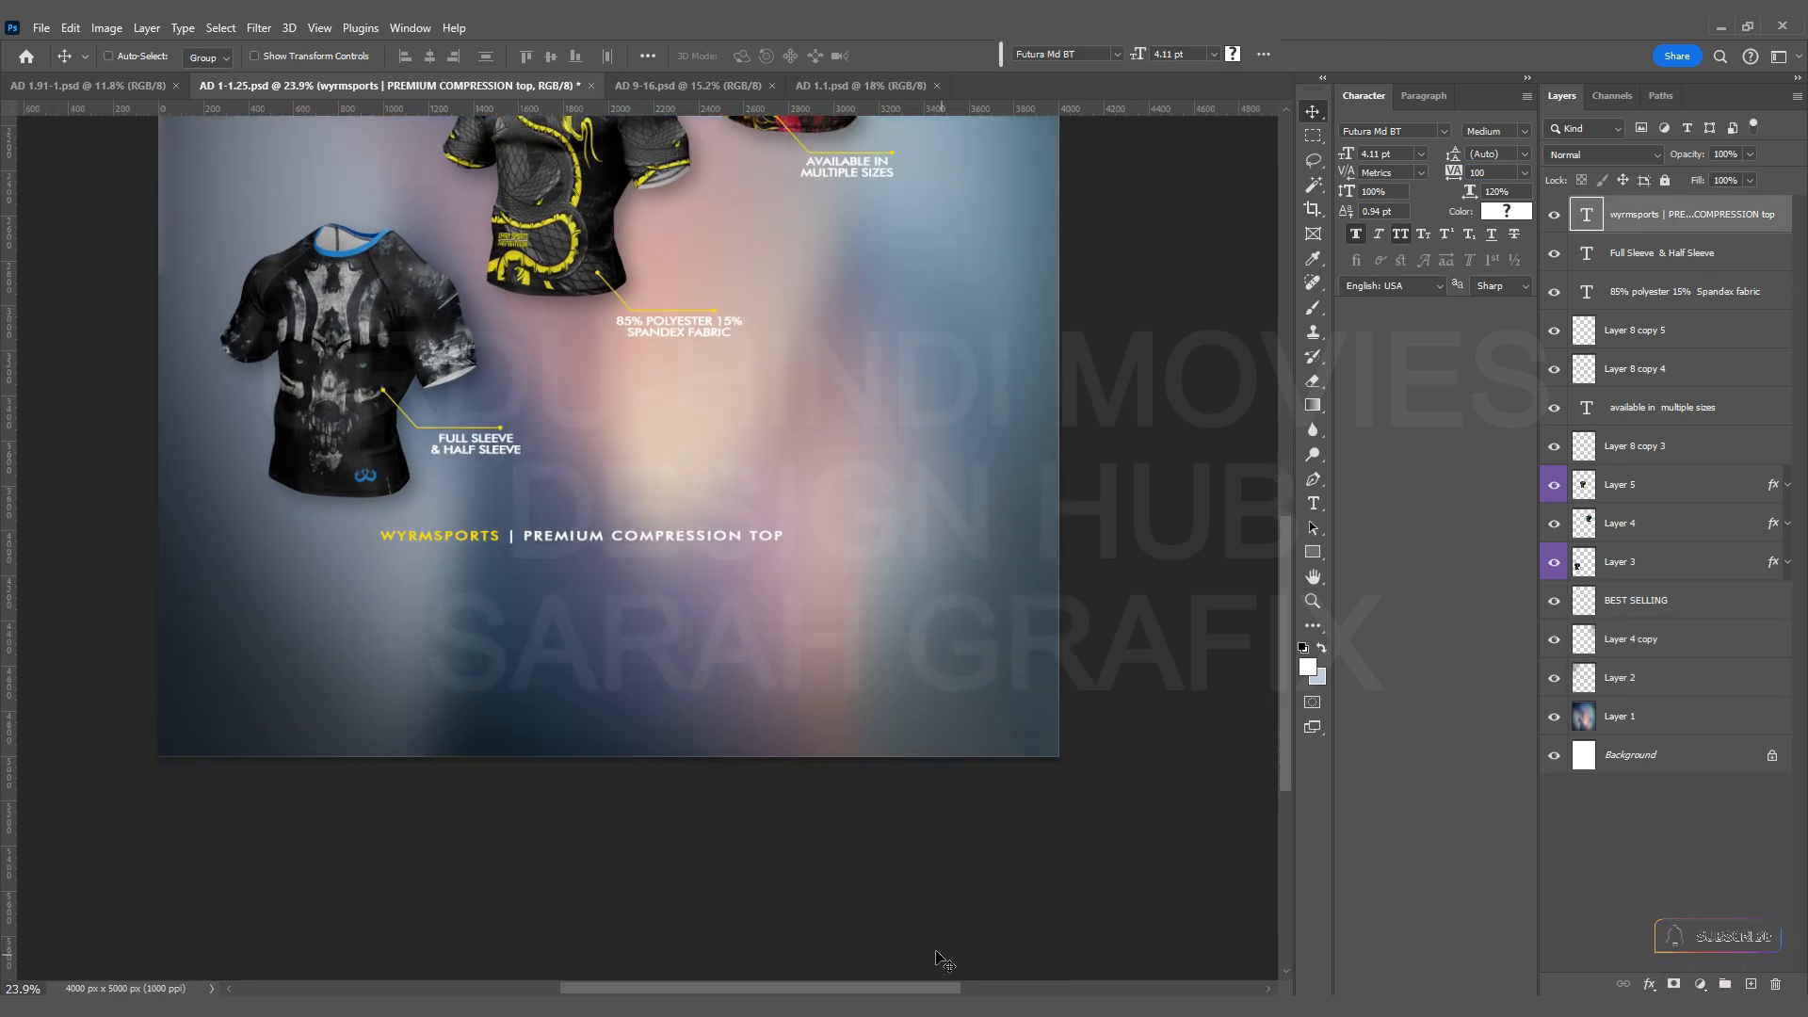
Enlarge the WYRMSPORTS tagline to about 151% and move it down near the canvas's lower edge.
key("ctrl+t")
left_click_drag(580, 726, 626, 787)
left_click_drag(622, 544, 644, 706)
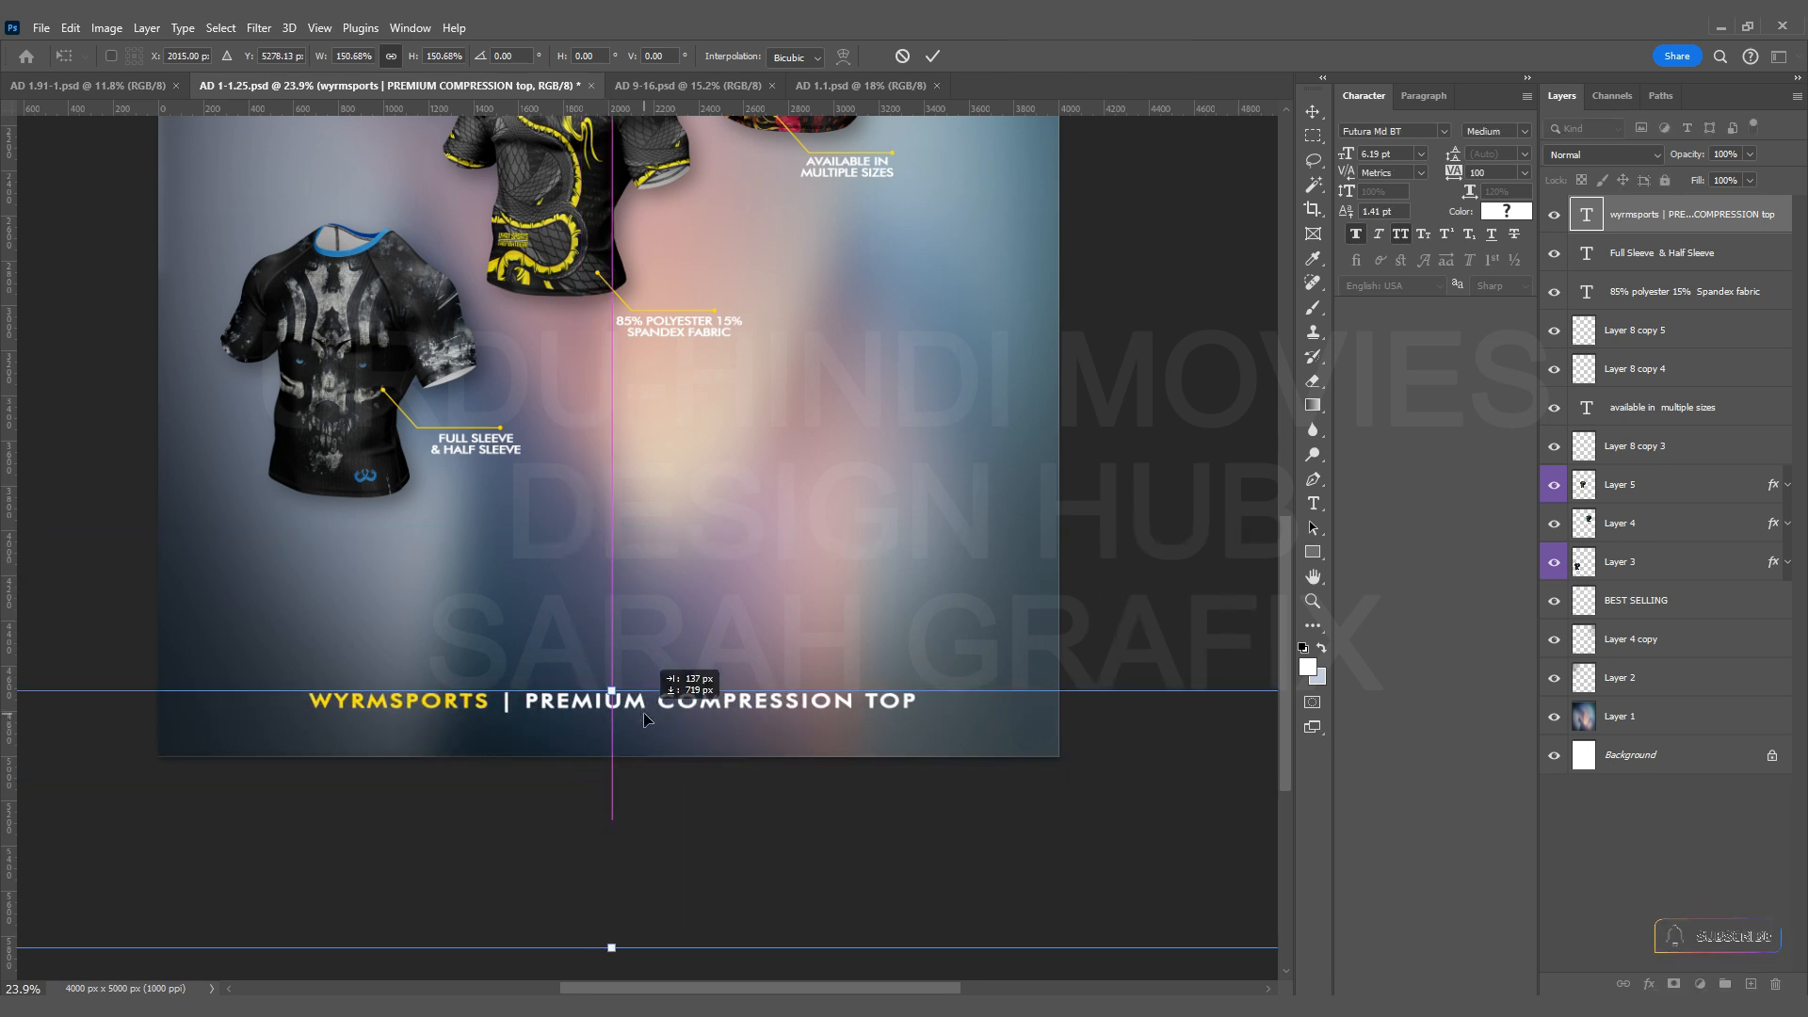
key("Return")
Center the WYRMSPORTS tagline horizontally against the Background layer.
left_click(1728, 761, "ctrl")
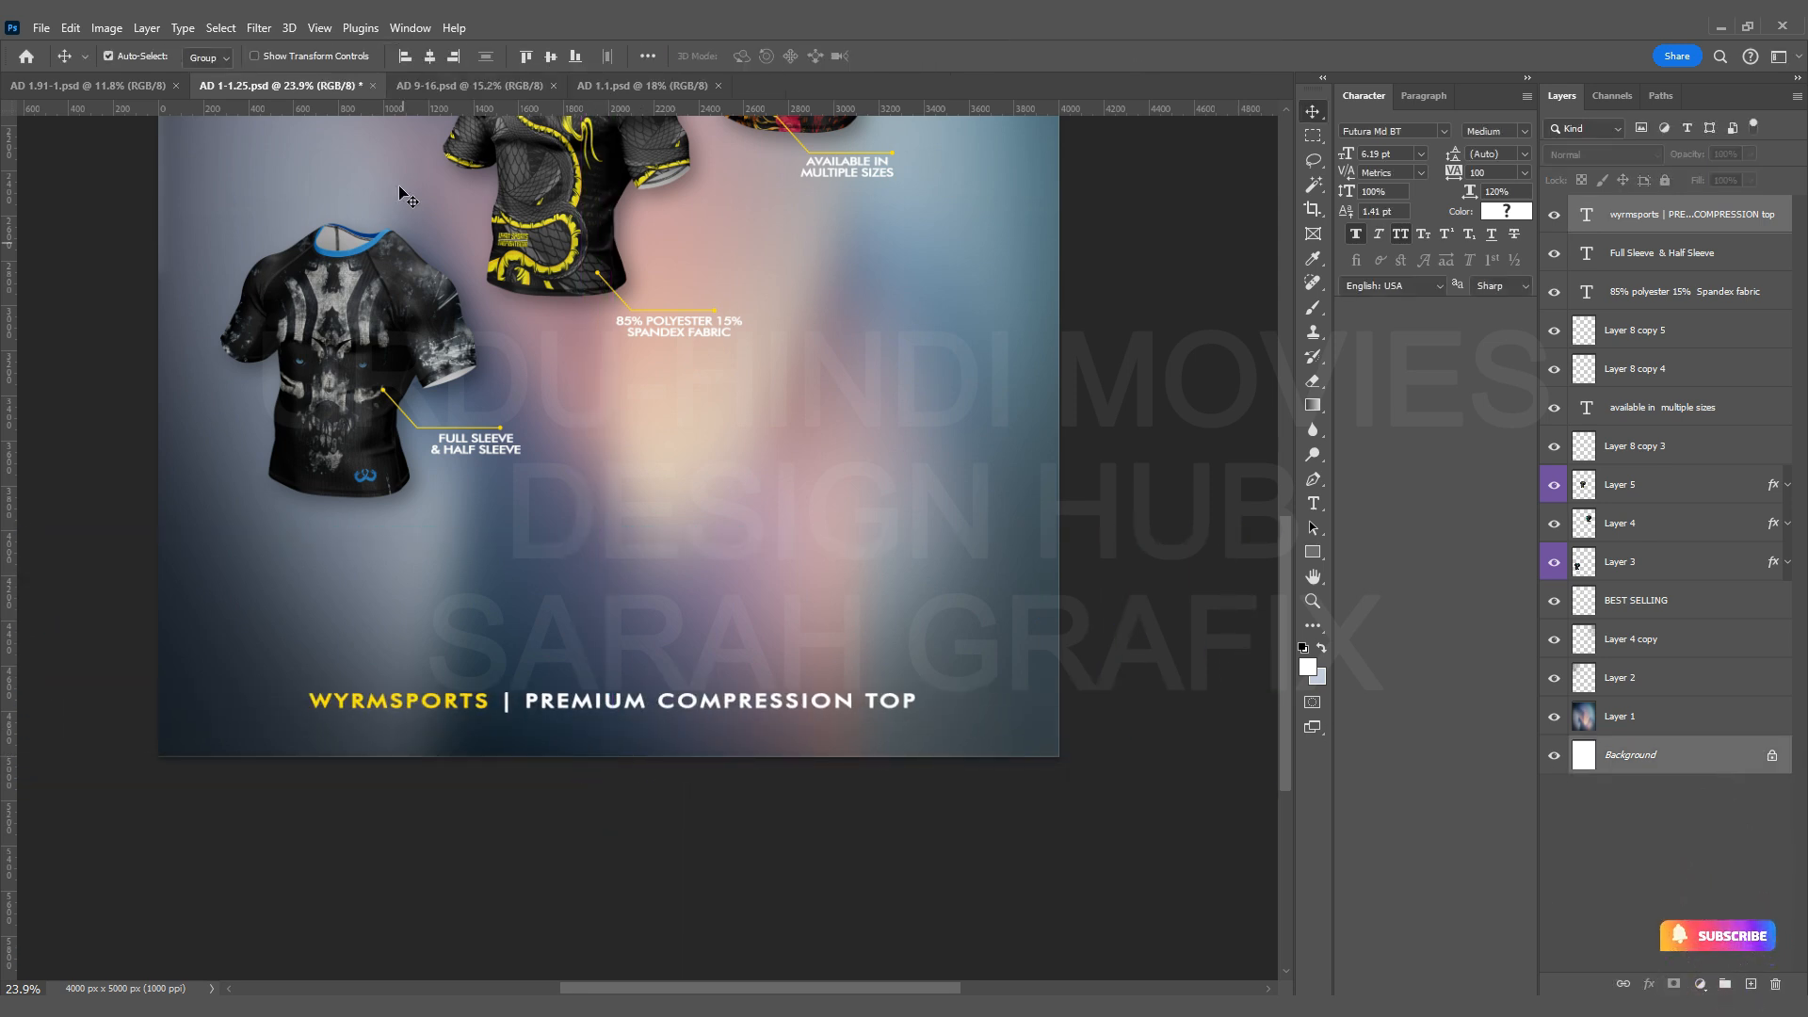
left_click(433, 57)
key("ctrl+0")
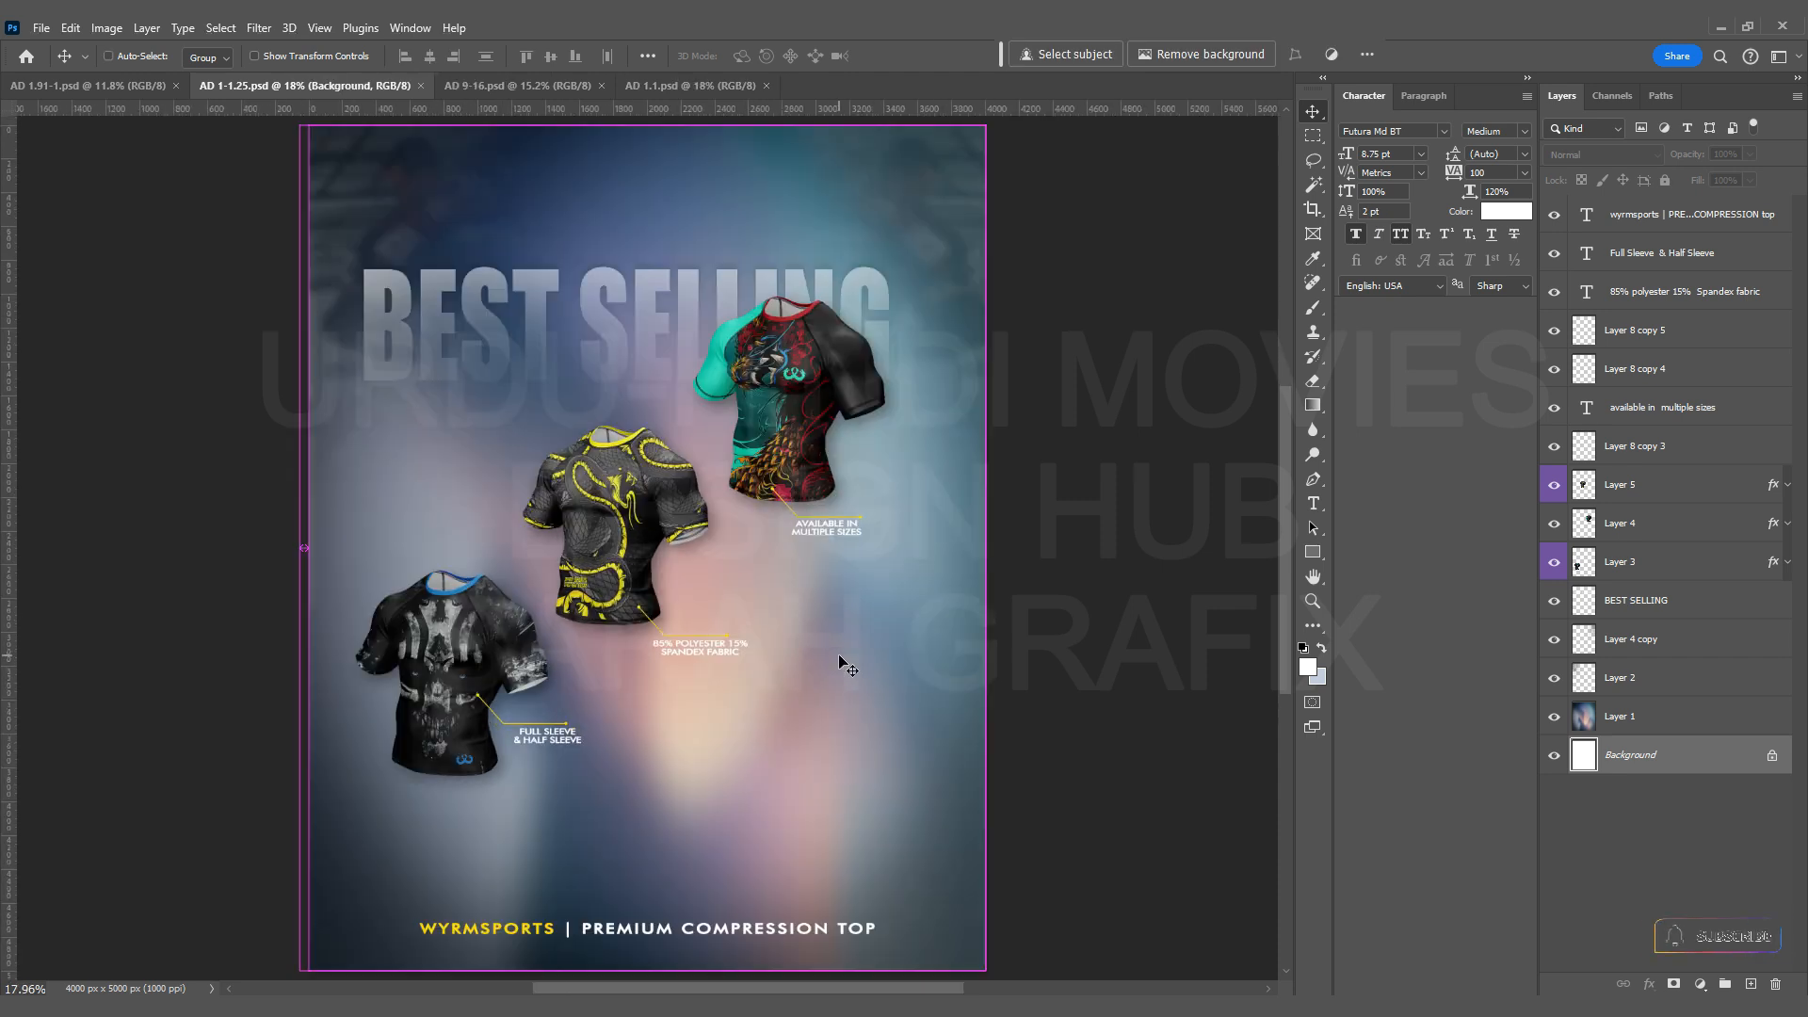
Enlarge the BEST SELLING headline to nearly the canvas width and move it up above the shirts.
scroll(970, 624, "down", 1)
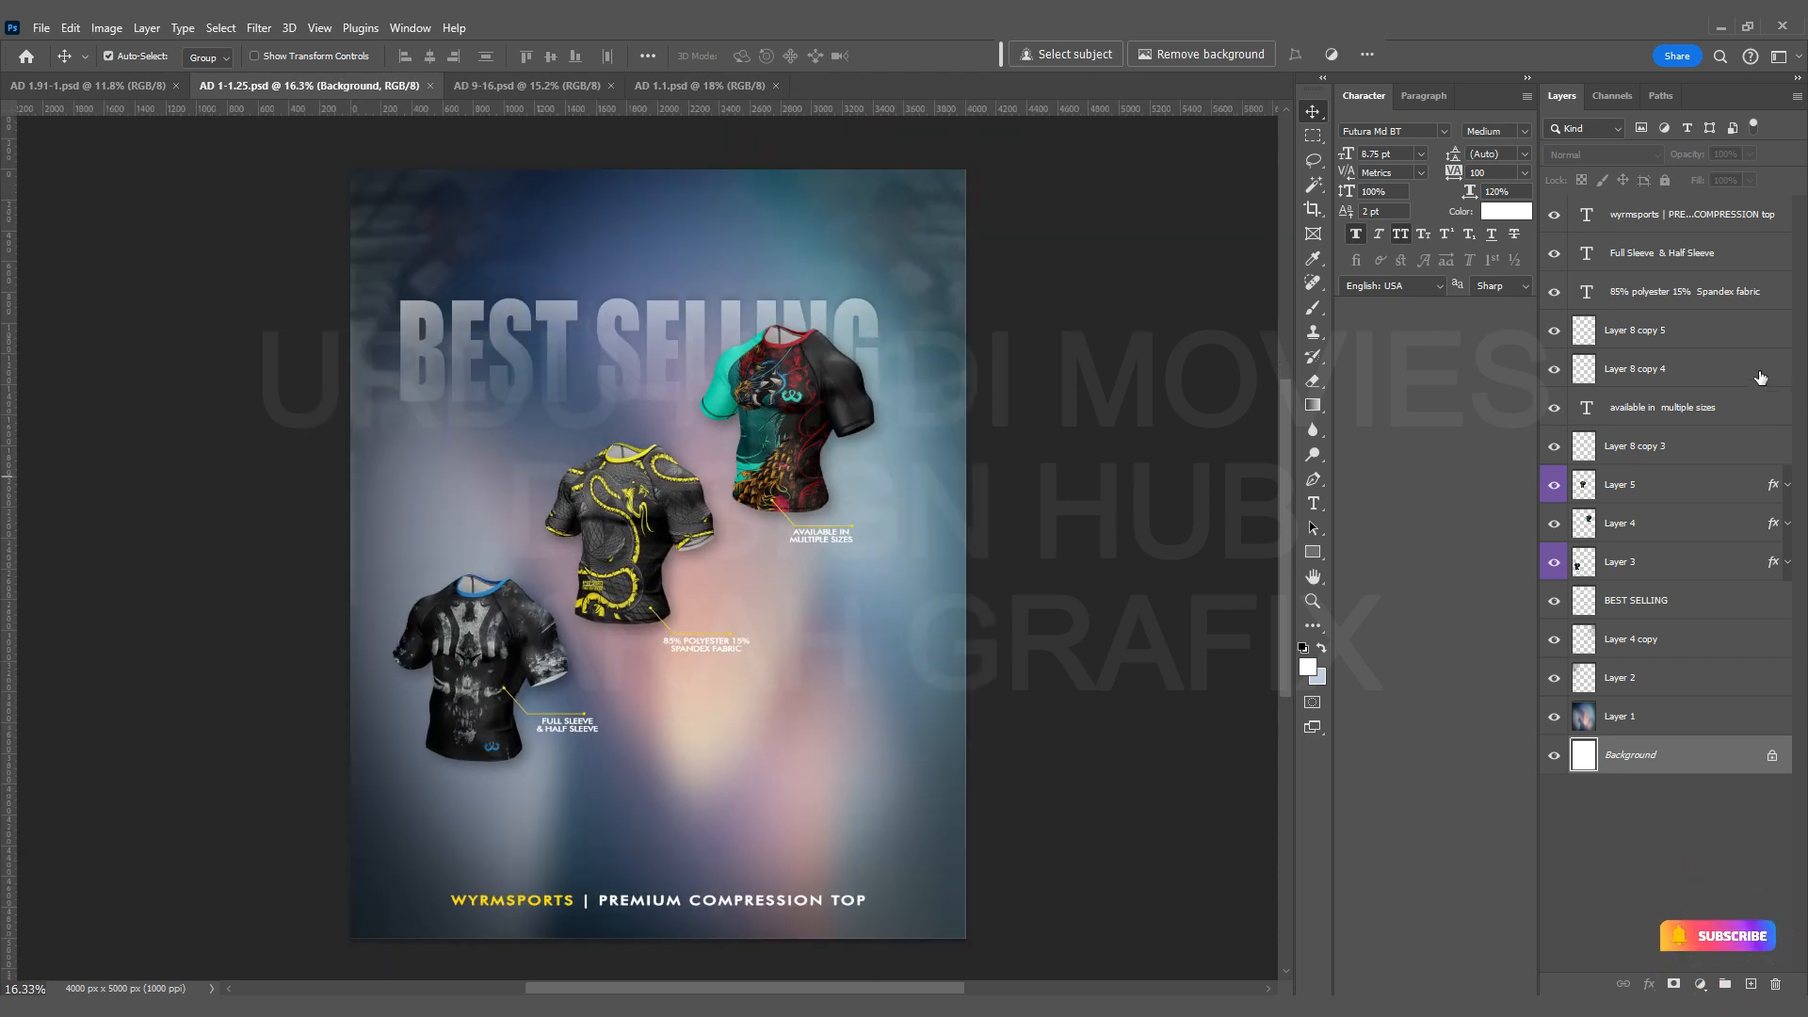
left_click_drag(647, 376, 649, 336)
key("ctrl+t")
key("Return")
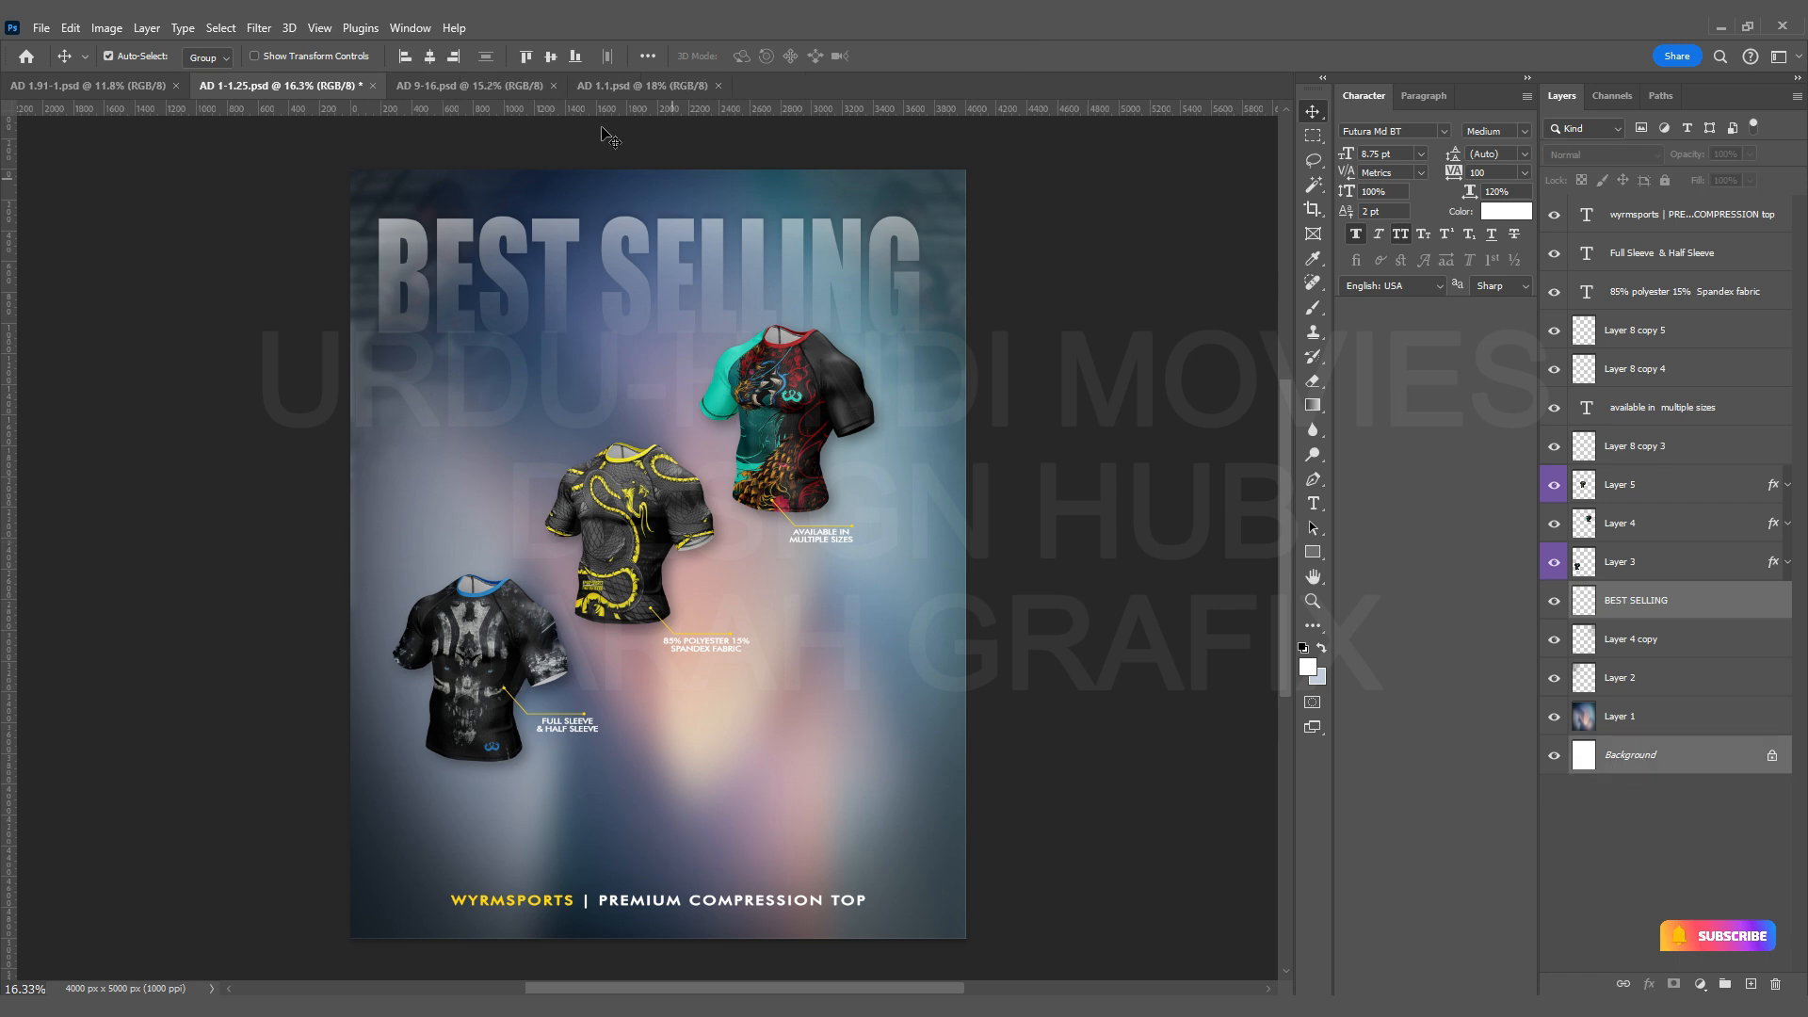
Center the BEST SELLING headline horizontally against the Background layer and save the file.
left_click(430, 56)
scroll(774, 622, "up", 1)
key("ctrl+s")
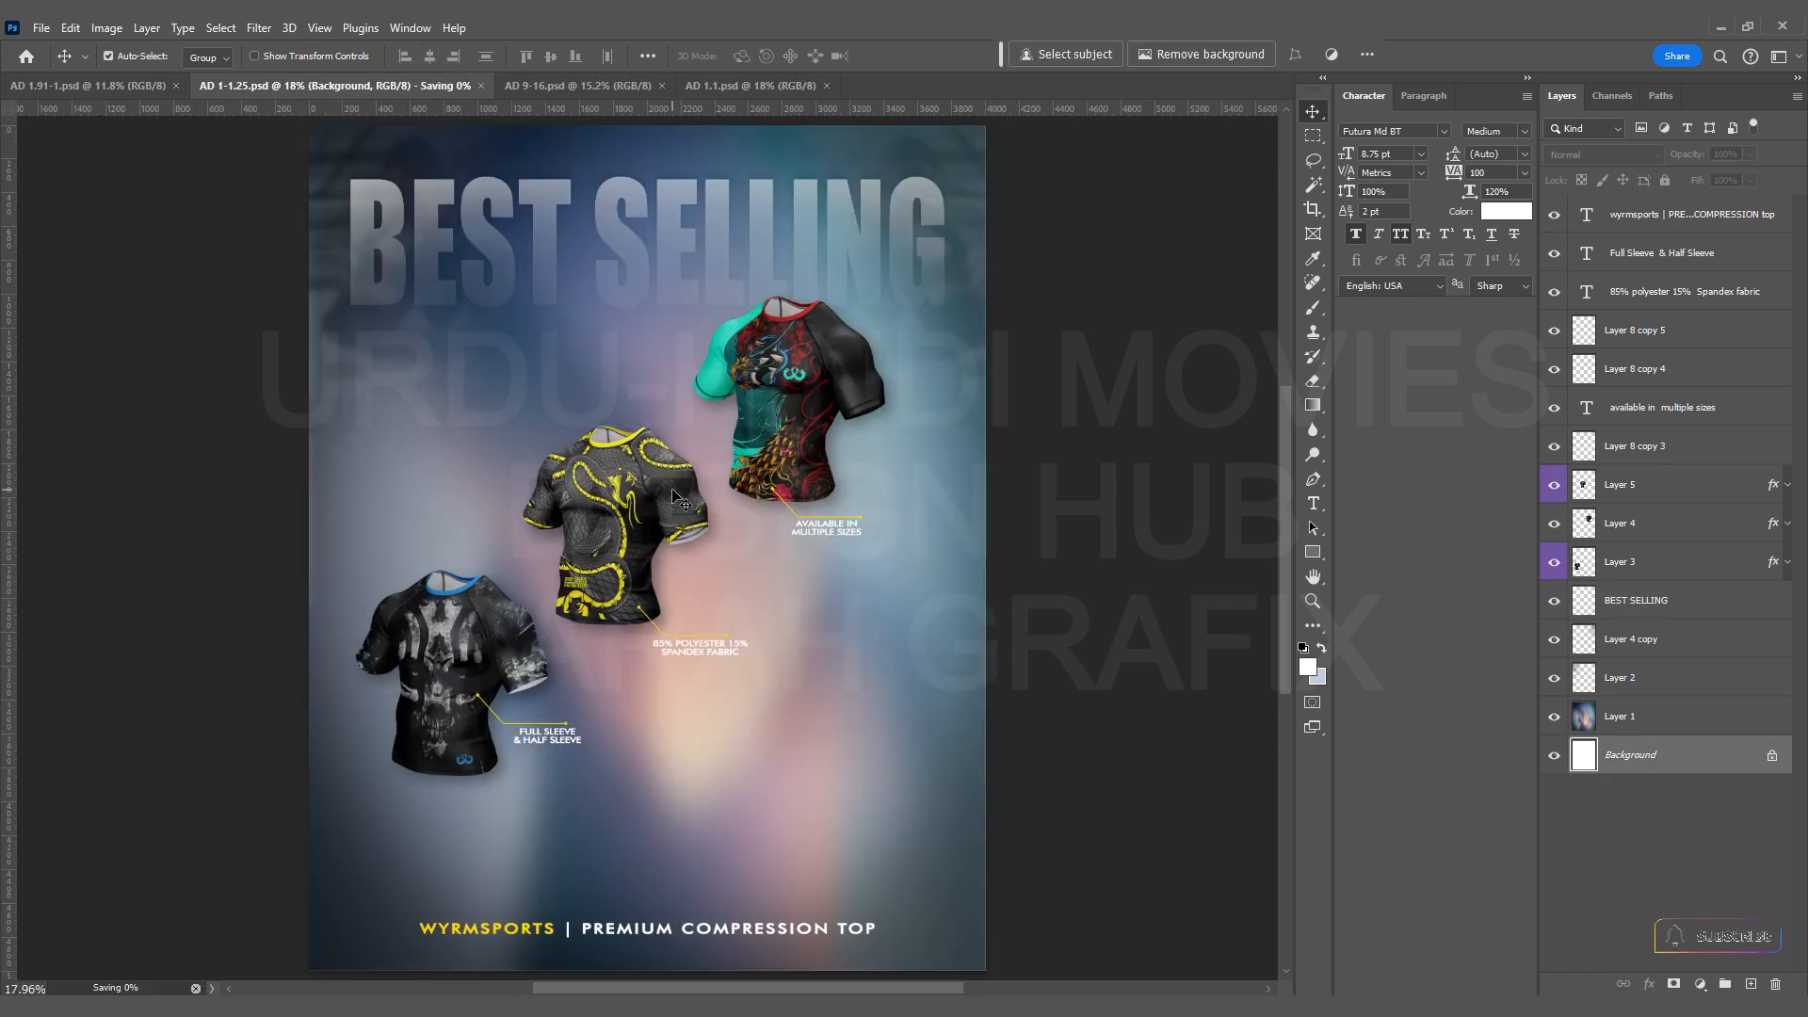
Delete the teal-and-red shirt with its AVAILABLE IN MULTIPLE SIZES text and callout line, and save the file.
scroll(818, 384, "up", 3)
left_click_drag(756, 373, 816, 348)
key("Delete")
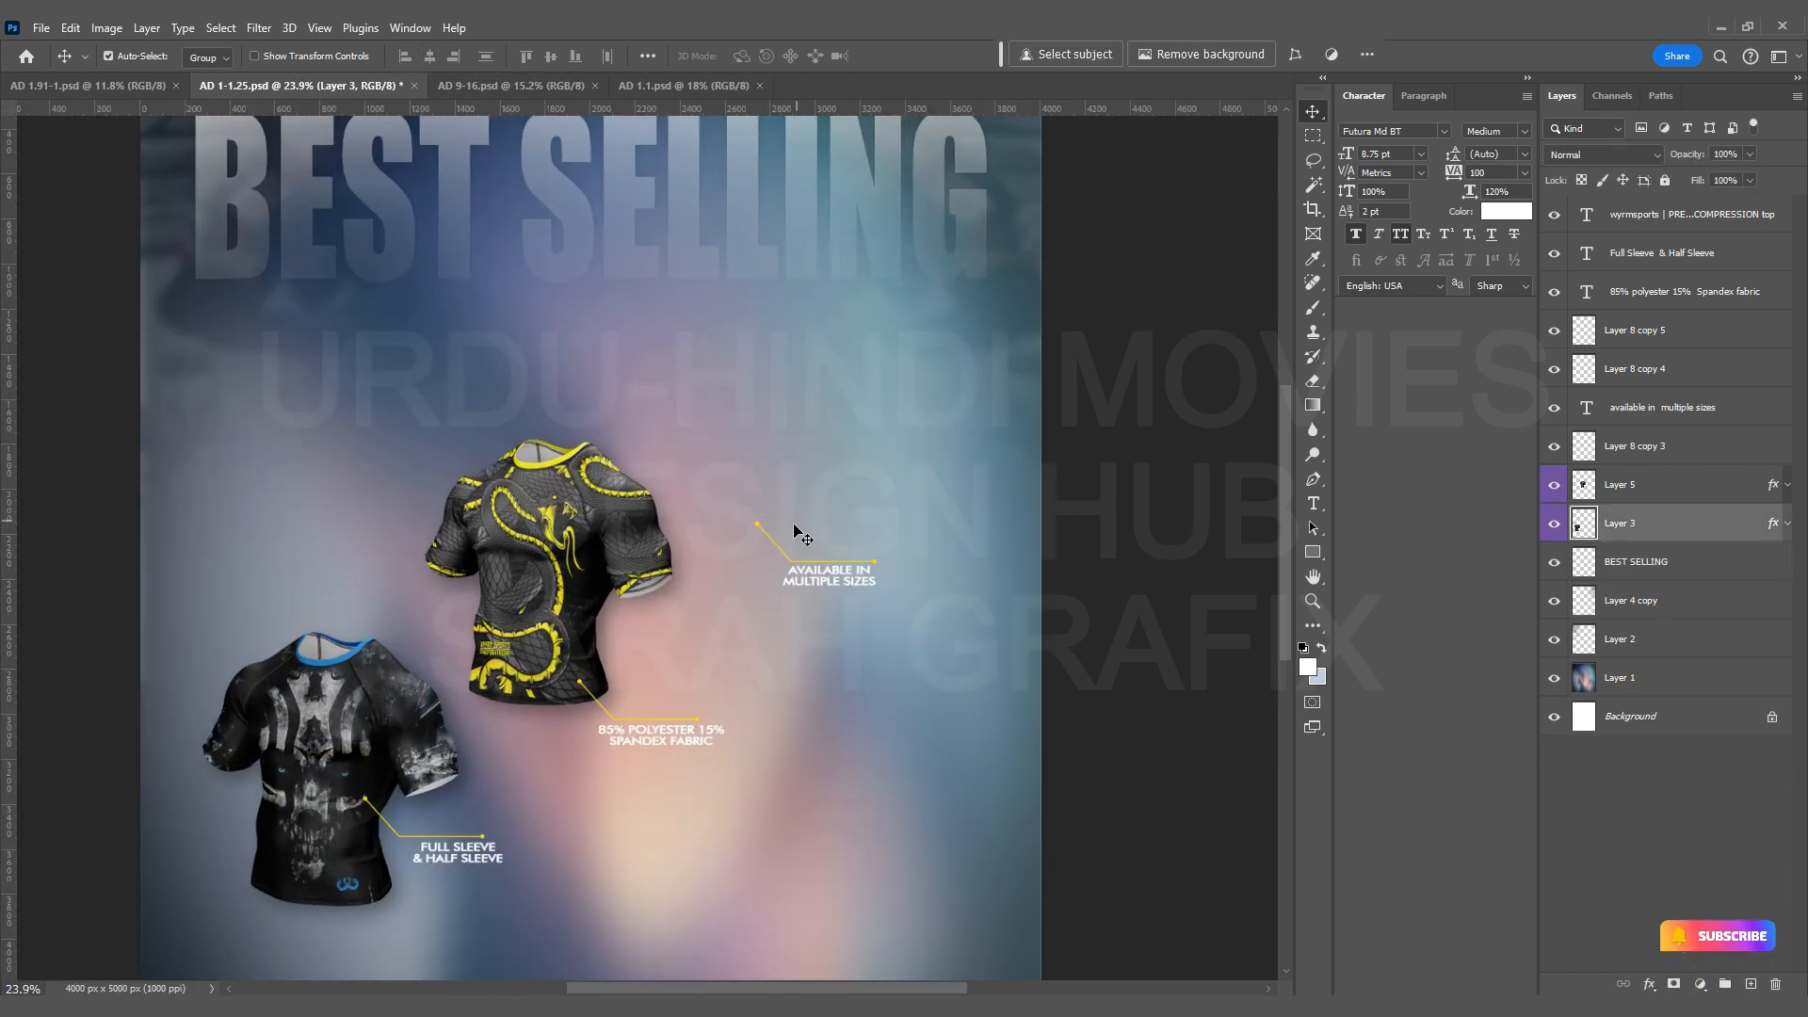
left_click(757, 528)
key("Delete")
scroll(909, 570, "up", 6)
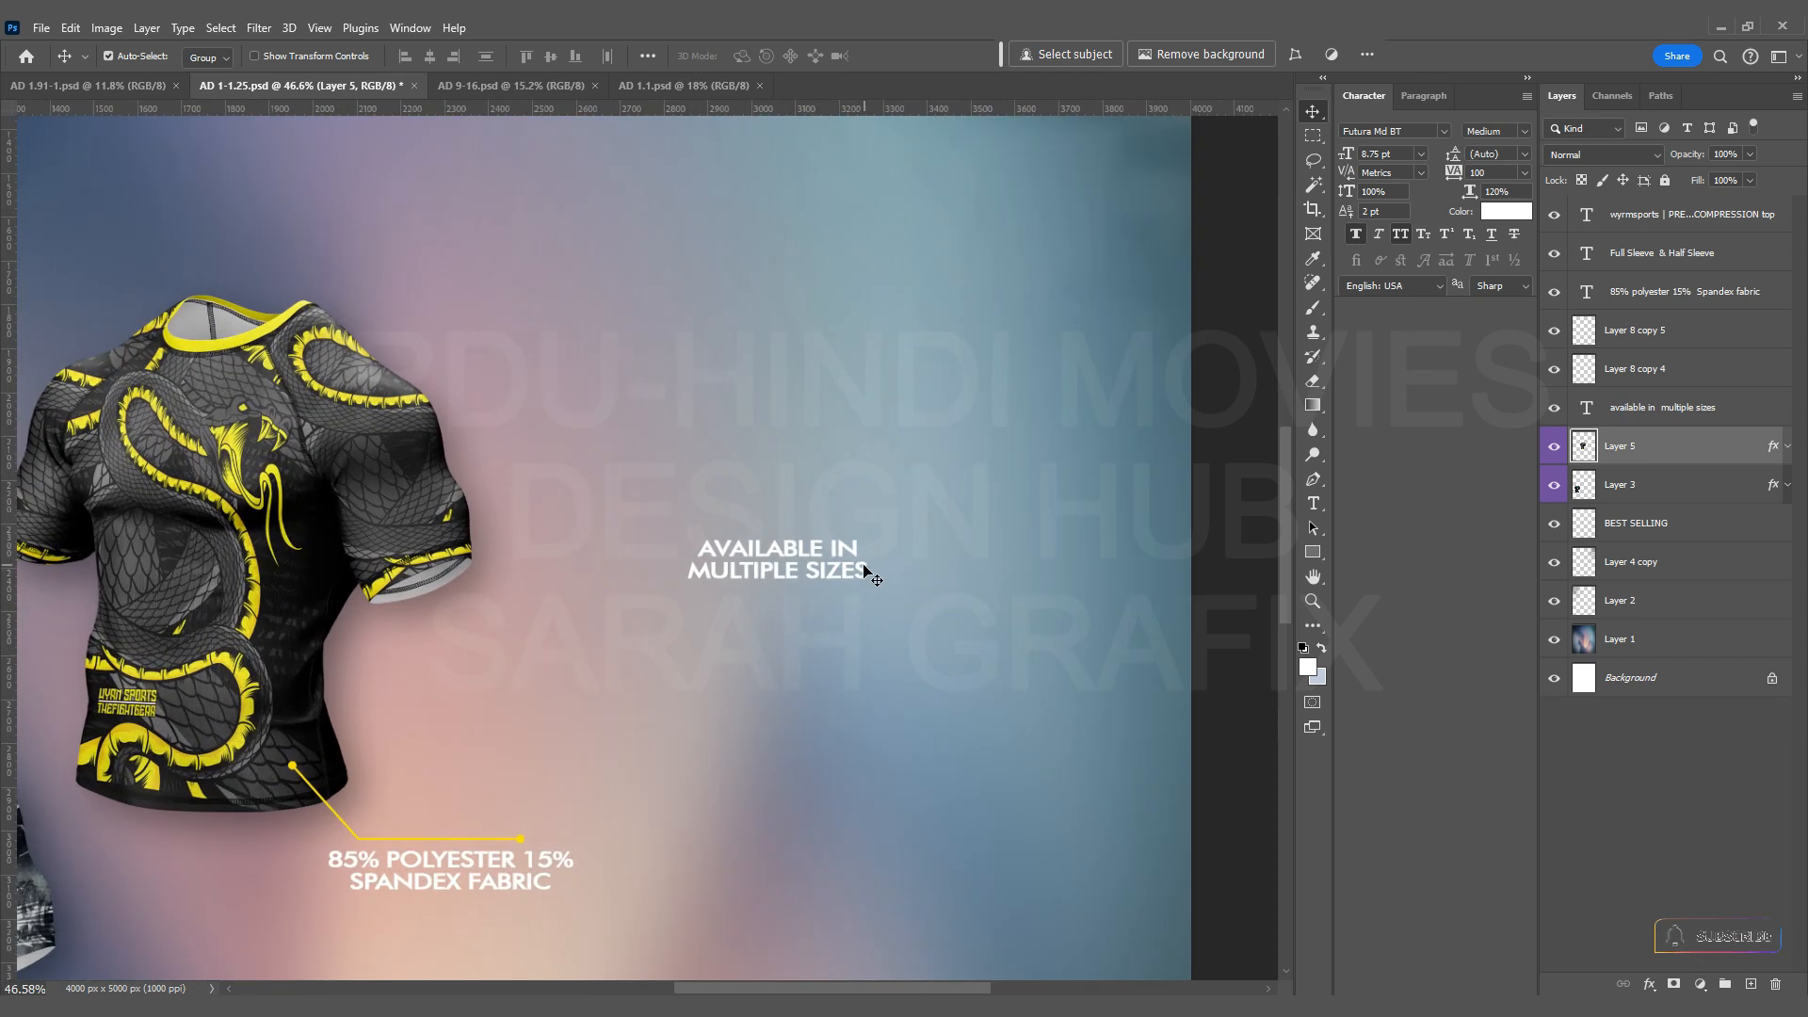
left_click_drag(866, 563, 915, 559)
key("Delete")
scroll(754, 591, "down", 10)
key("ctrl+s")
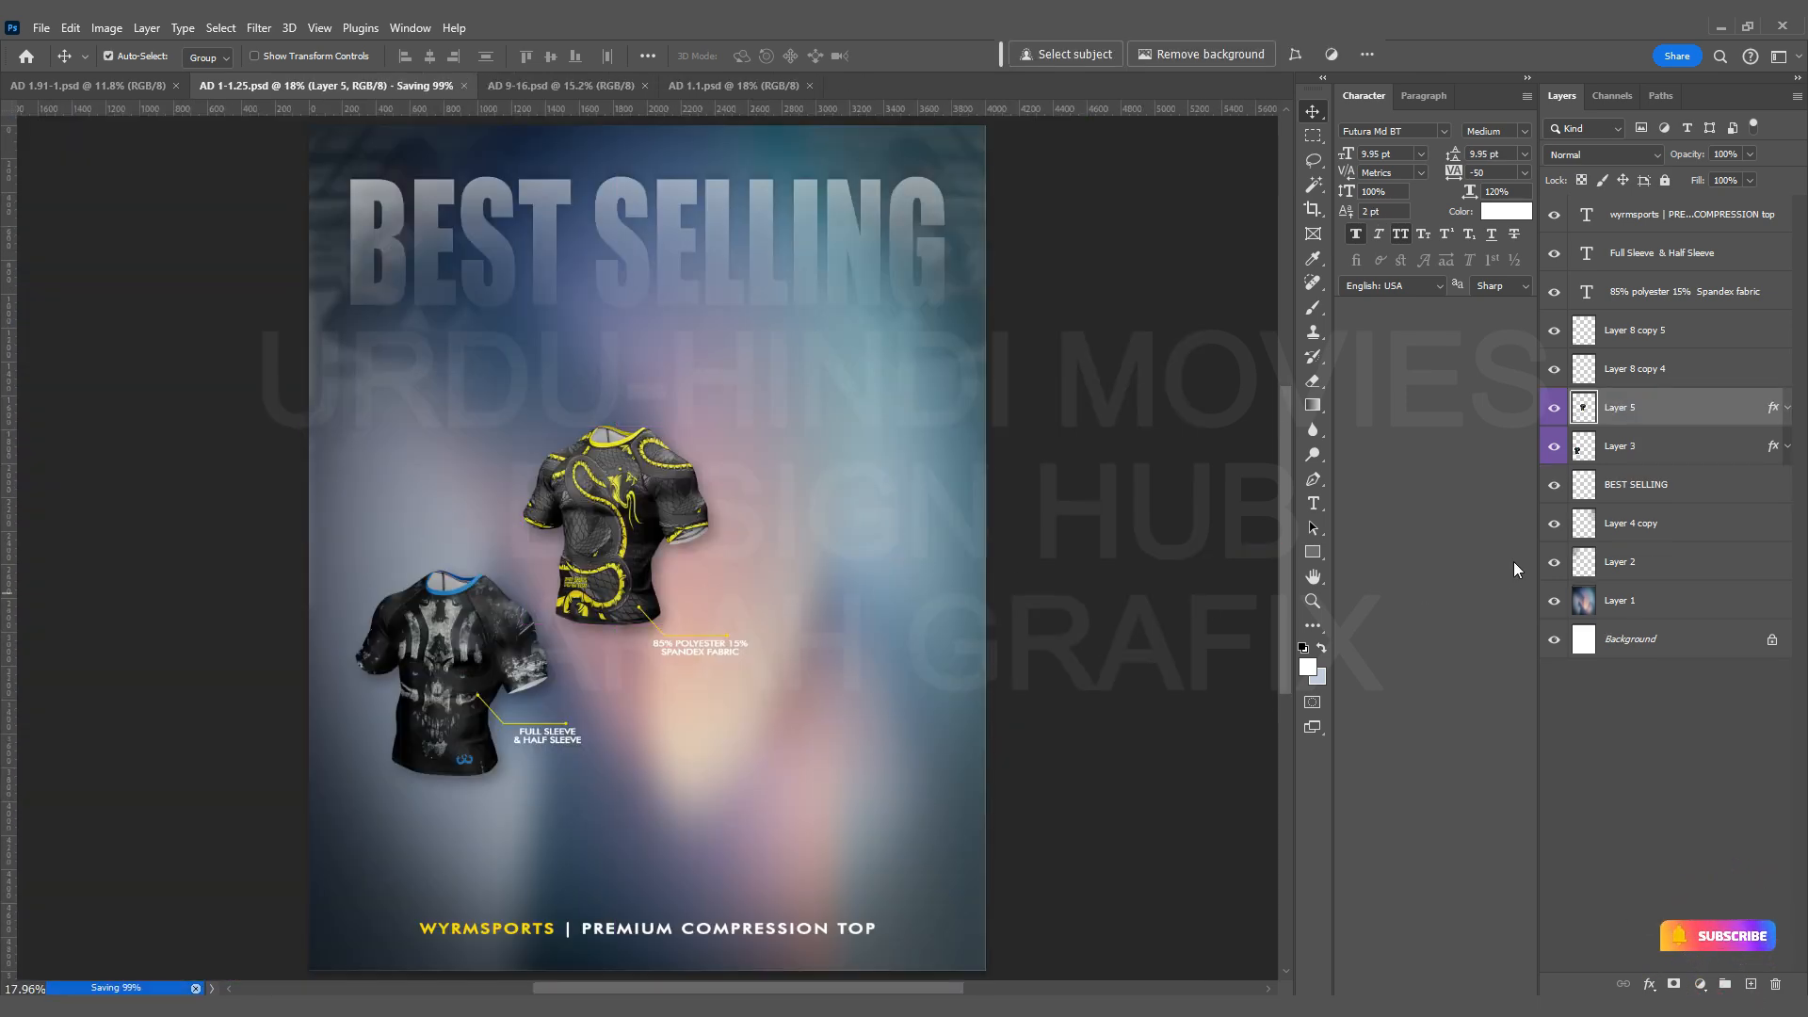
Enlarge the two remaining shirts and their callouts together and position them diagonally between the headline and tagline.
left_click(1665, 460)
left_click(1687, 255, "shift")
scroll(768, 471, "down", 3)
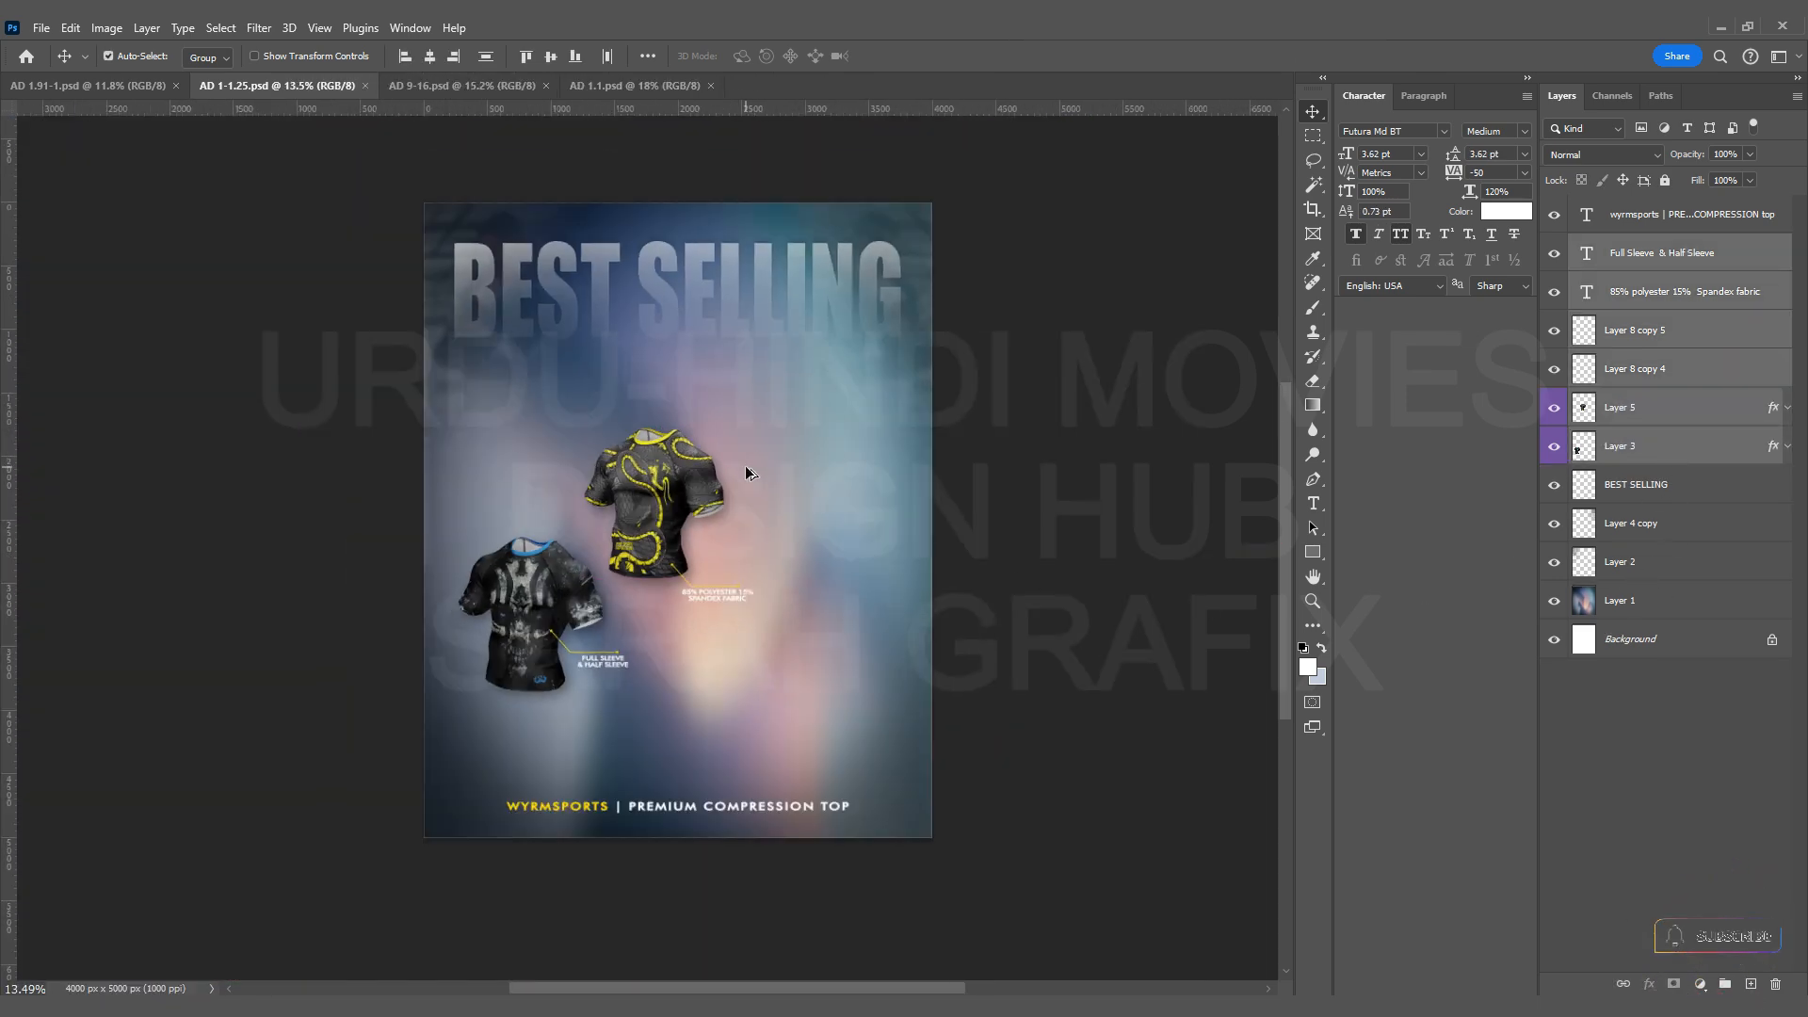
scroll(784, 557, "up", 1)
key("ctrl+t")
left_click_drag(876, 589, 1140, 482)
left_click_drag(949, 600, 929, 566)
scroll(829, 821, "up", 2)
left_click_drag(777, 842, 777, 848)
left_click_drag(772, 776, 773, 797)
key("Return")
Move the yellow snake shirt with its callout line and fabric text slightly up and left, and save the file.
scroll(810, 566, "up", 4)
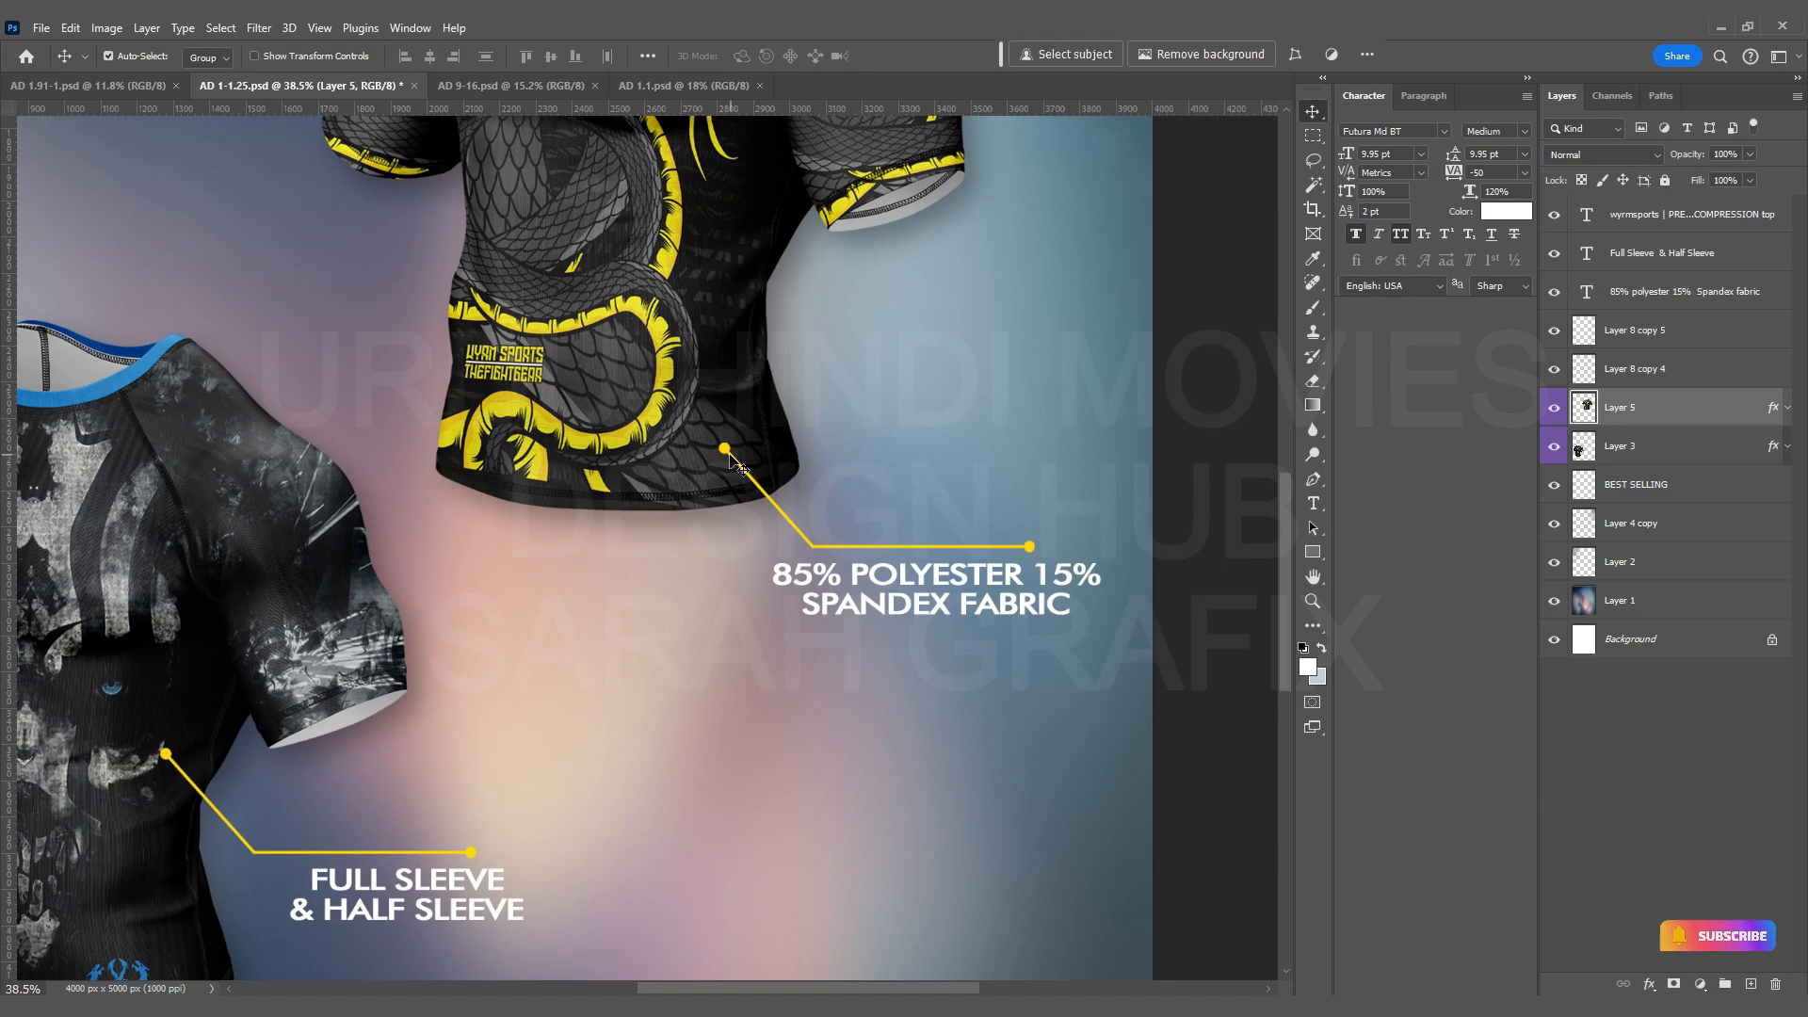
left_click(730, 456, "shift")
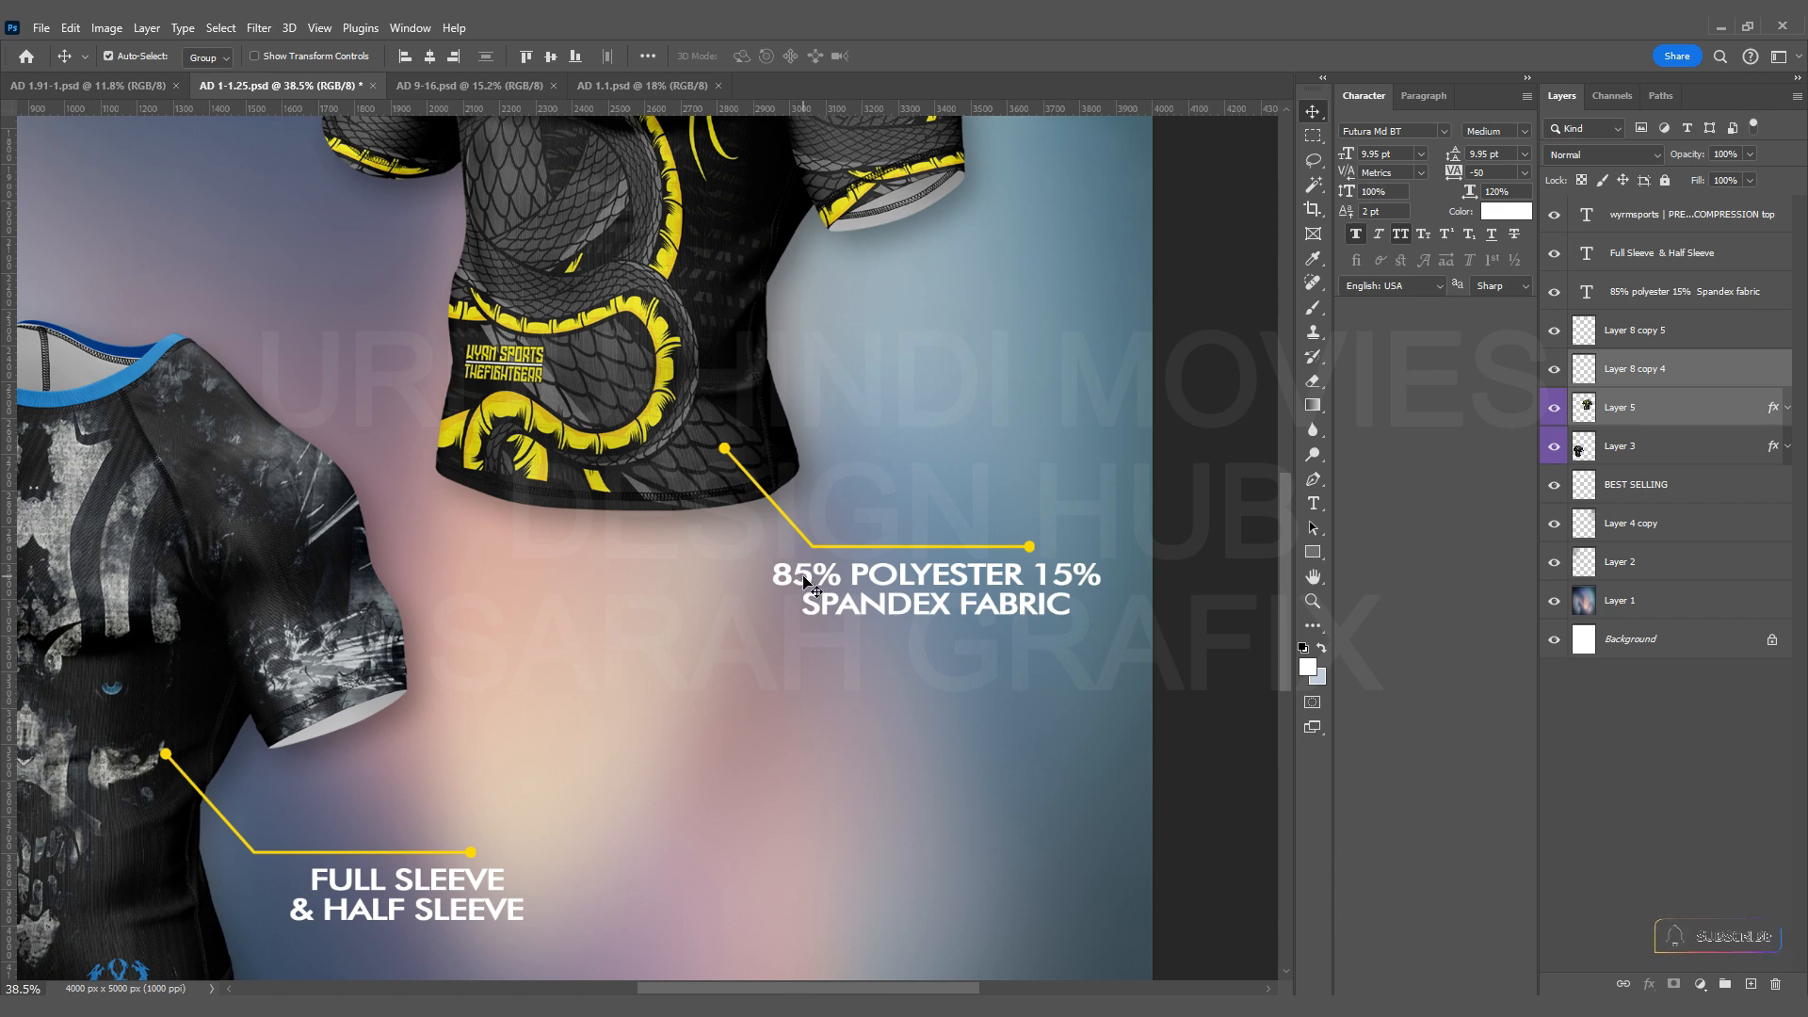
left_click(804, 577, "shift")
scroll(751, 715, "down", 7)
left_click_drag(666, 457, 641, 421)
key("ctrl+0")
key("ctrl+s")
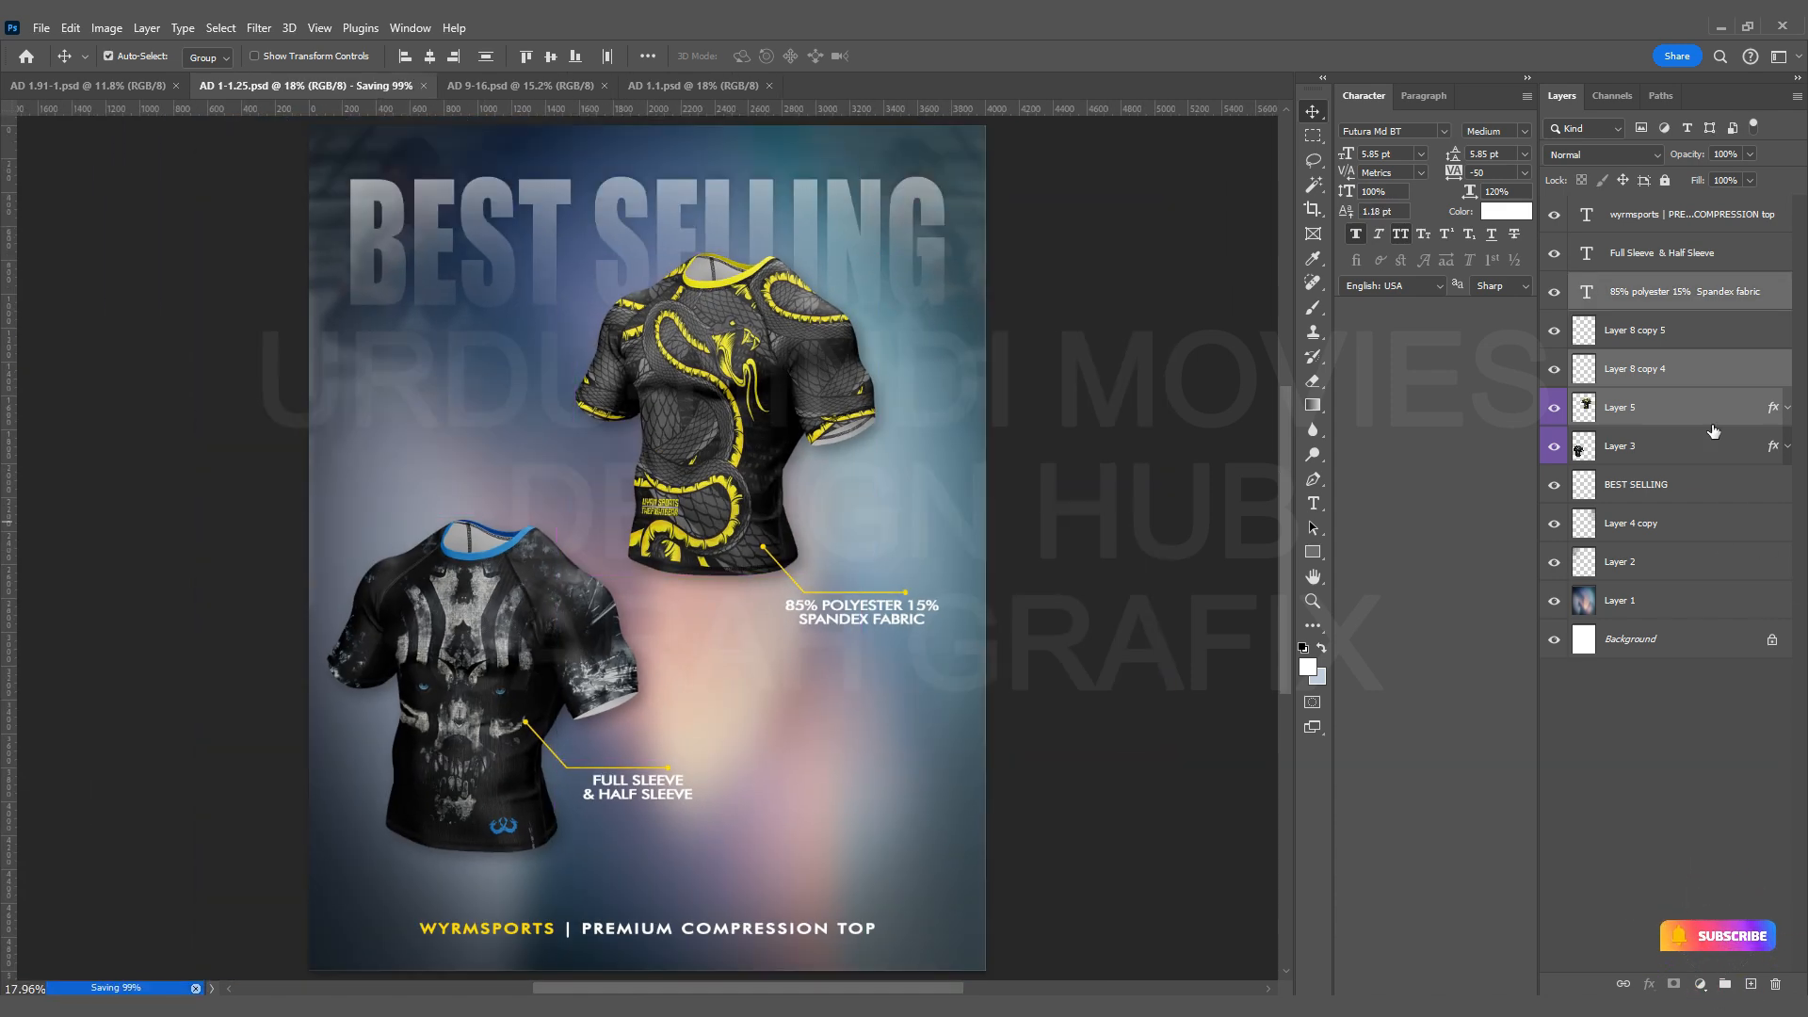
Scale both shirts and their callouts together to about 104%, shift them slightly down, and save the file.
left_click(1694, 266)
left_click(1670, 497, "shift")
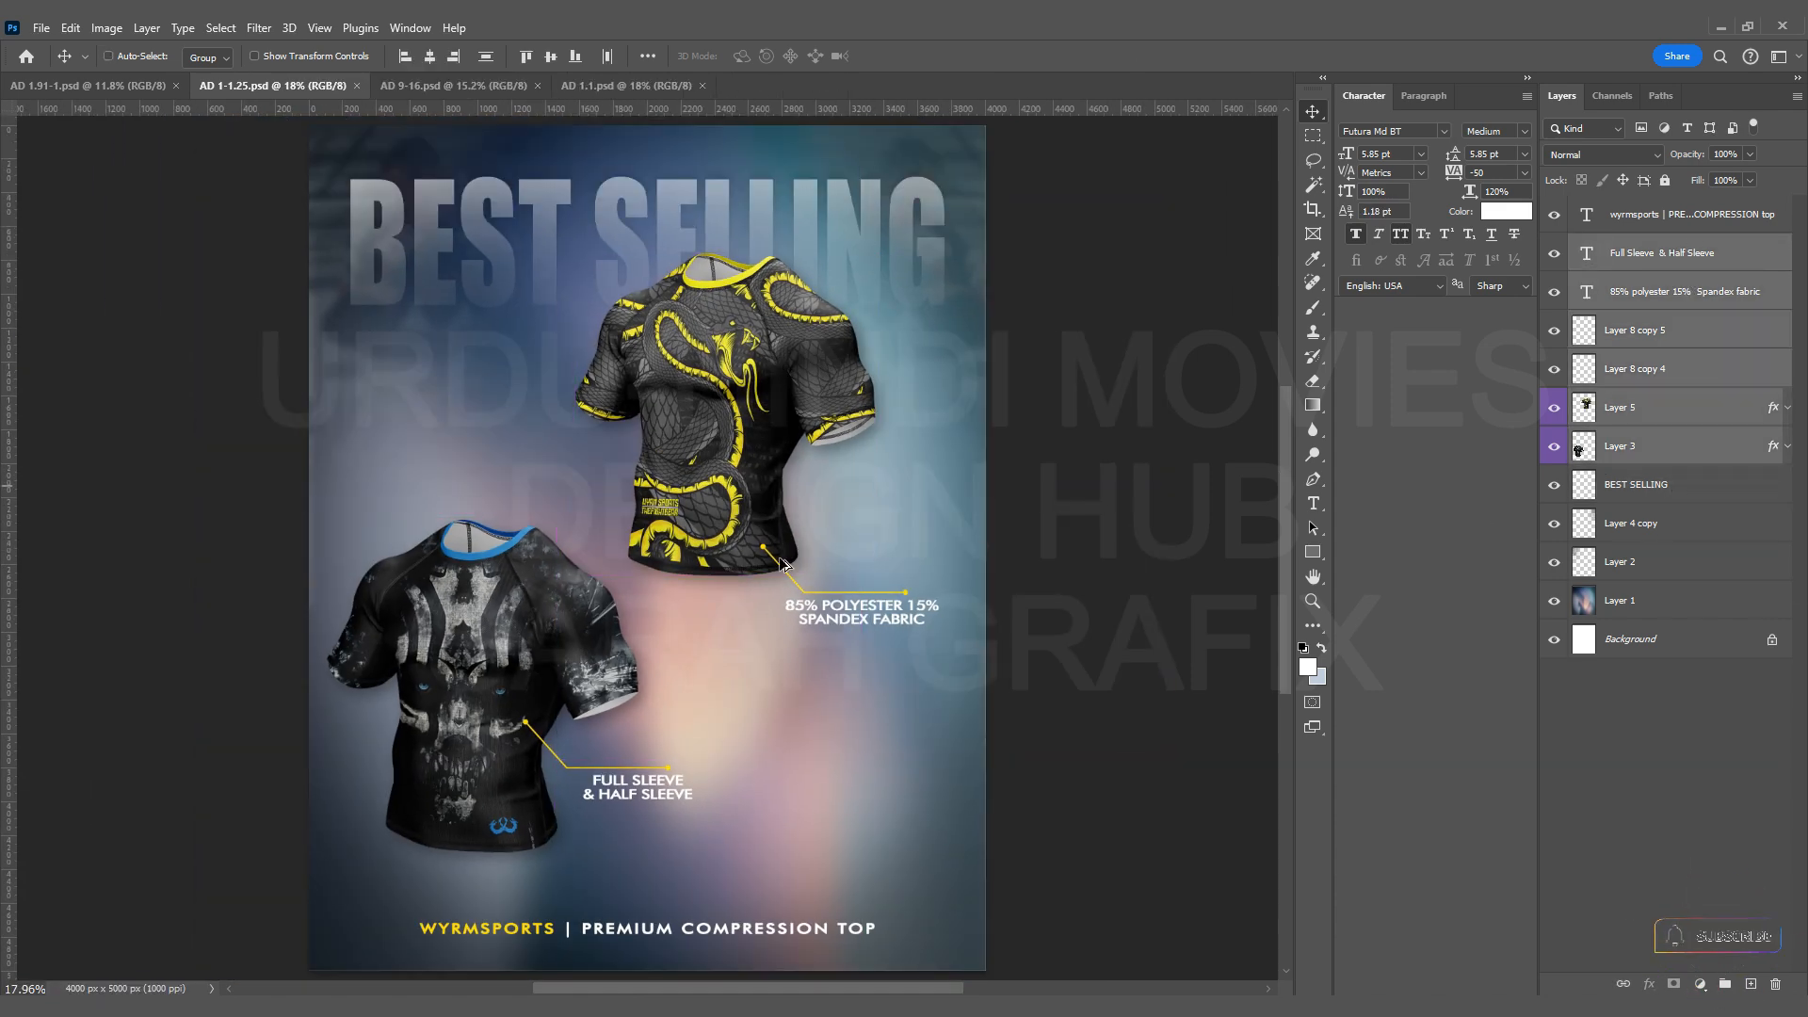
scroll(670, 614, "down", 3)
key("ctrl+t")
left_click_drag(738, 345, 750, 327)
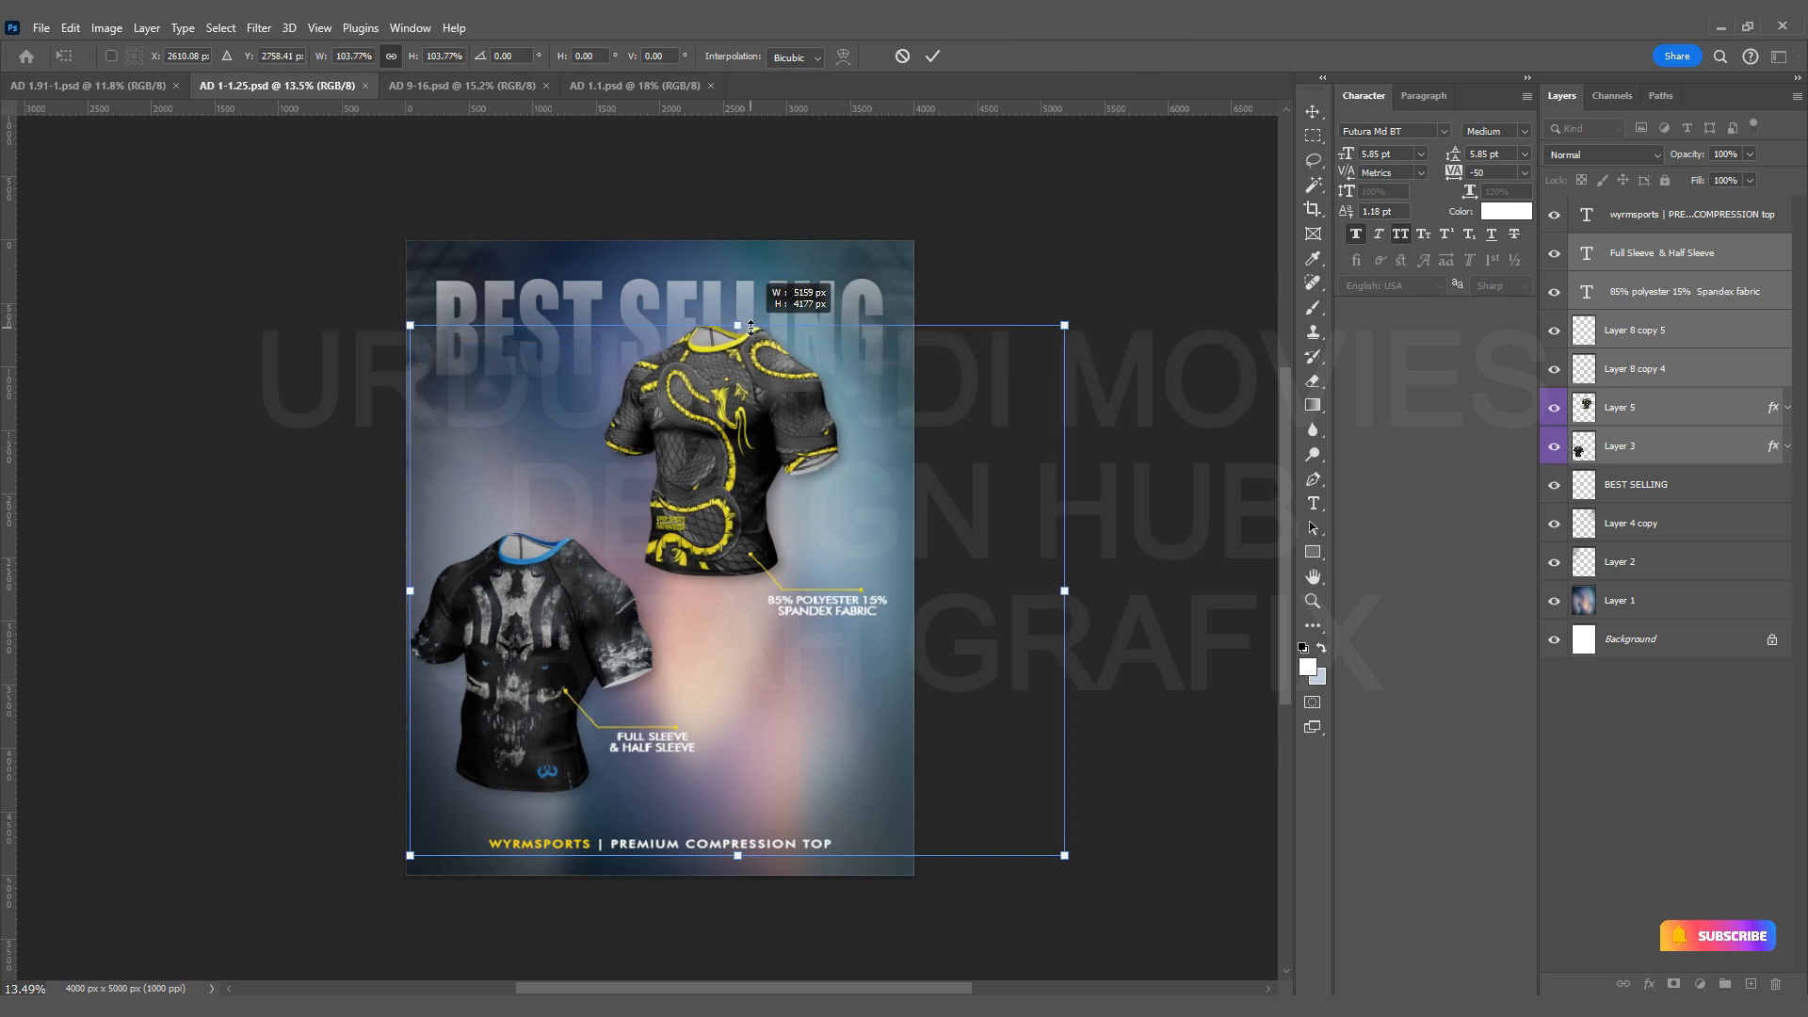
left_click_drag(703, 501, 712, 520)
scroll(755, 581, "up", 4)
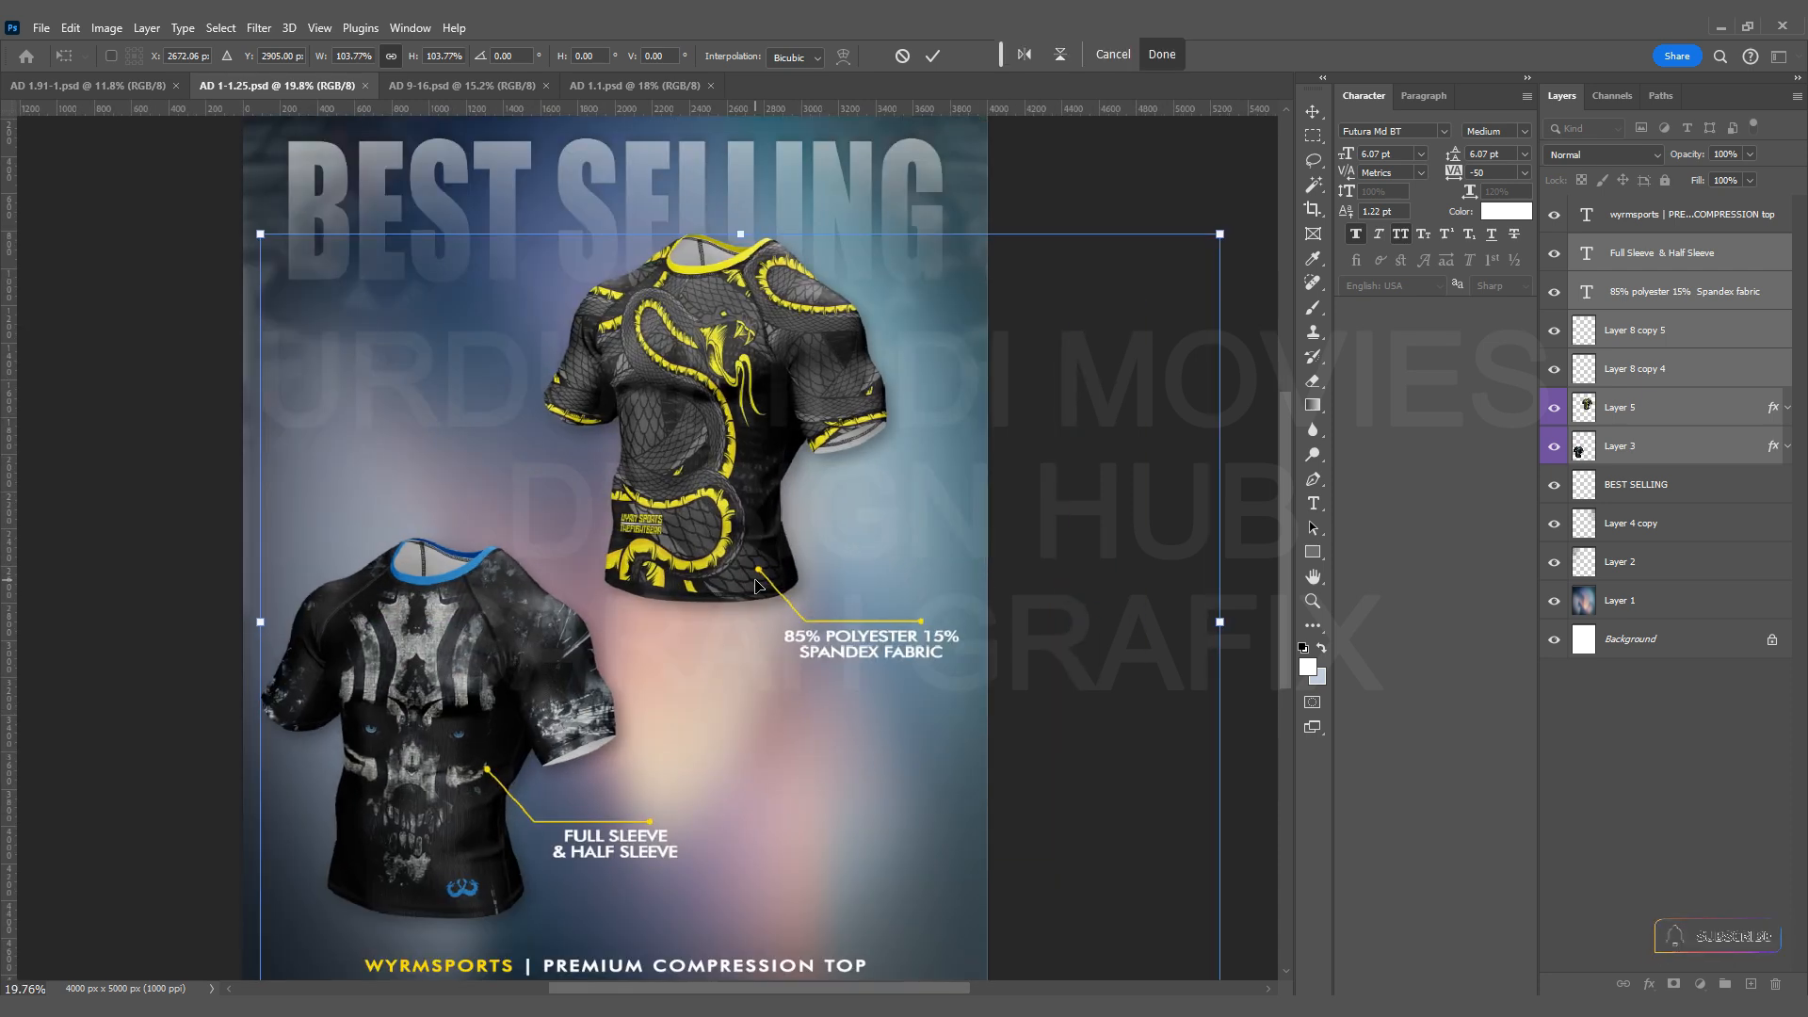
key("Return")
scroll(500, 574, "down", 4)
key("ctrl+s")
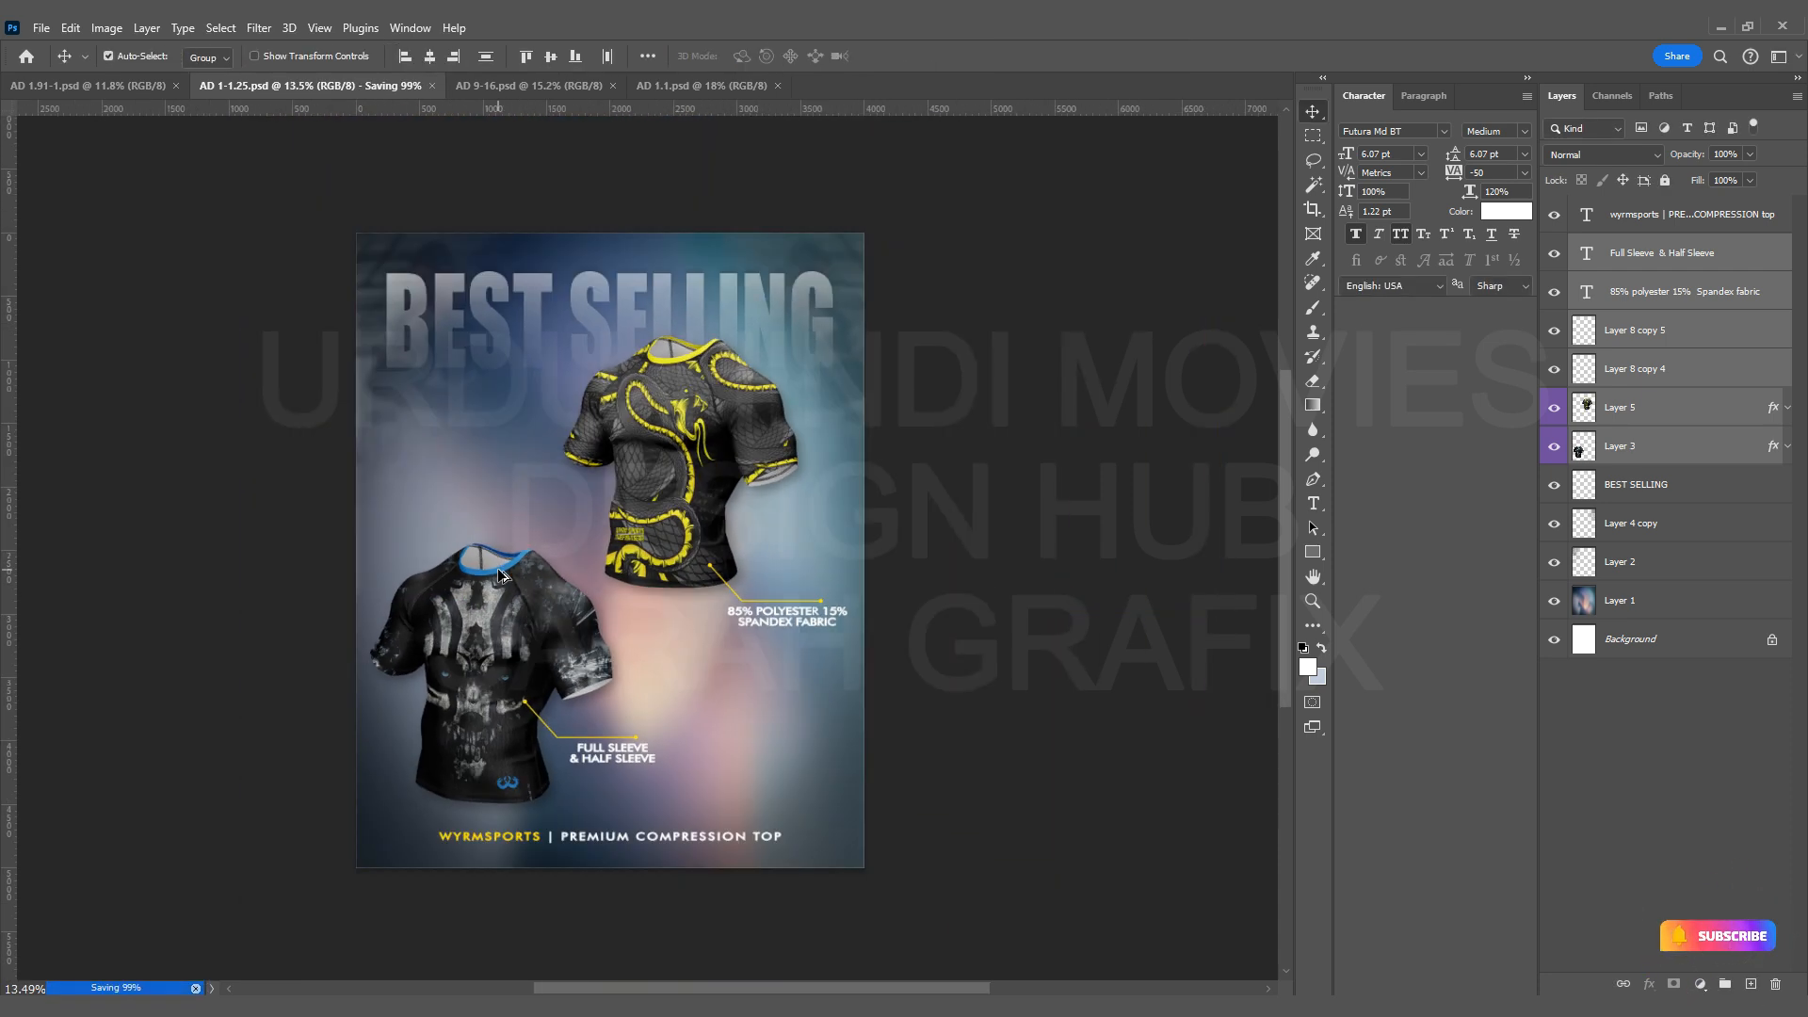
Nudge the WYRMSPORTS tagline slightly down and add the Background layer to the selection for alignment.
left_click(1710, 225)
key("ctrl+0")
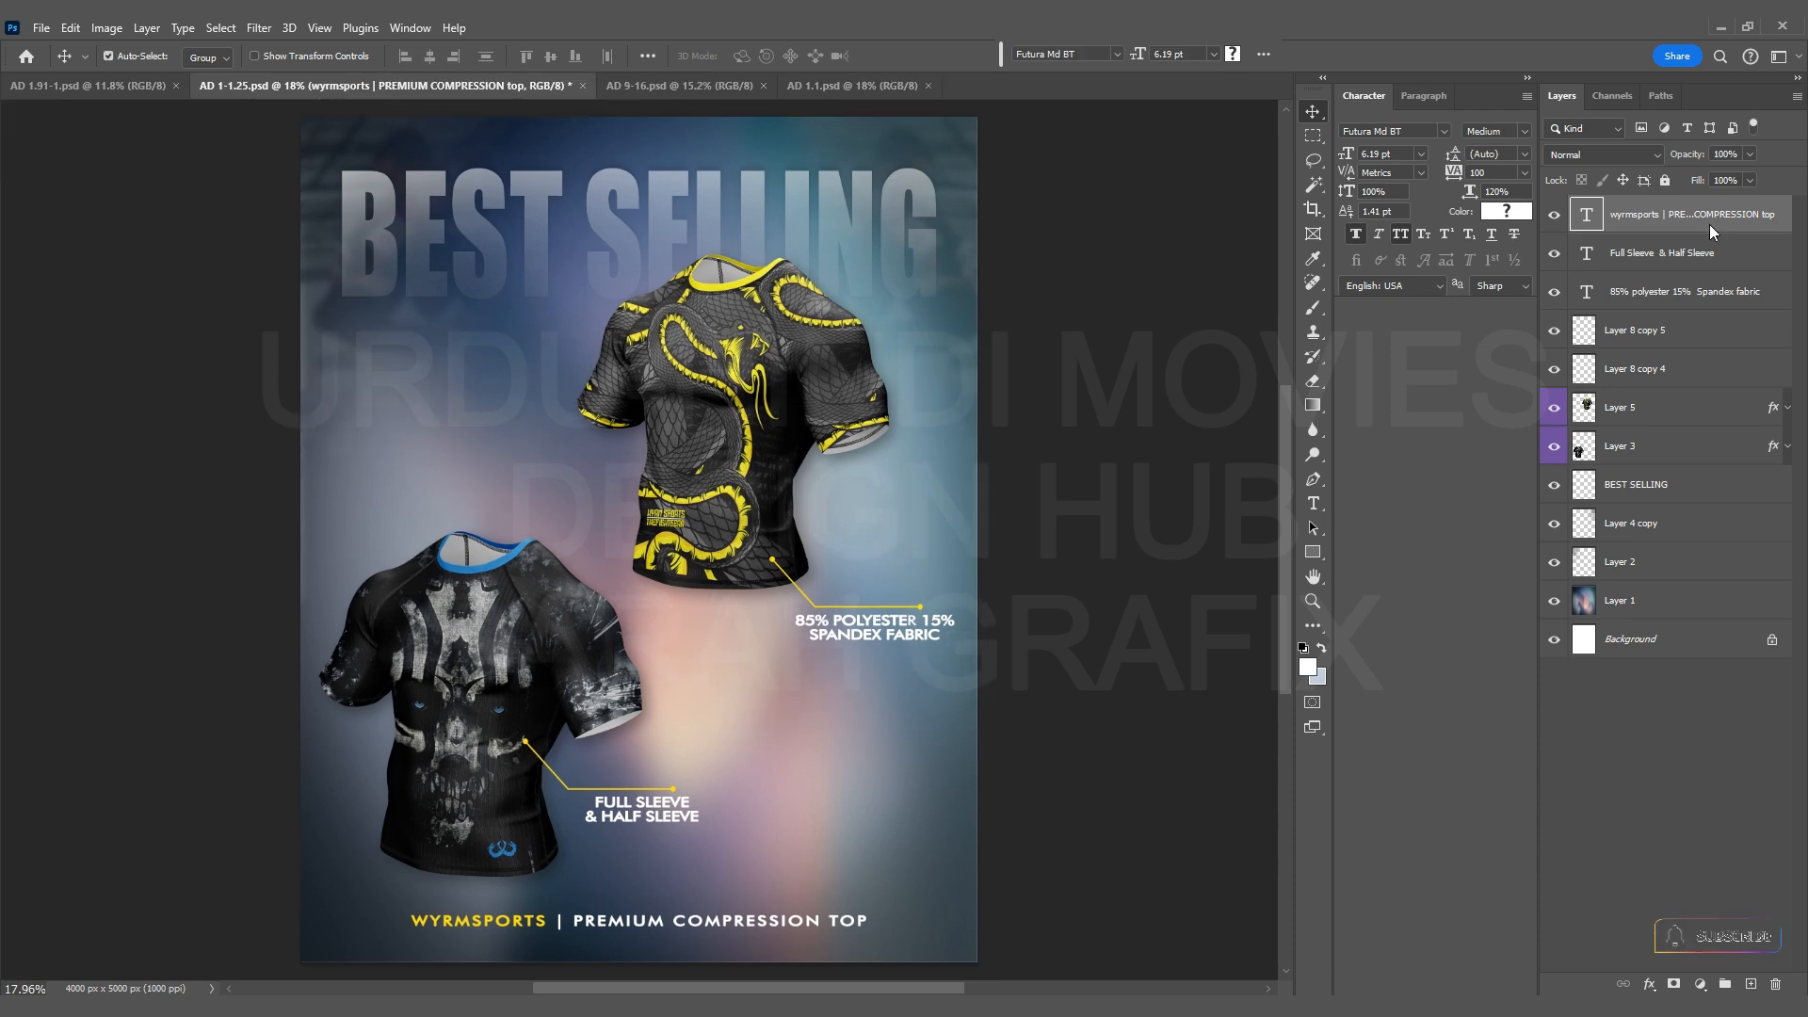
key("ctrl+t")
key("Down")
key("Down")
key("Down")
key("Return")
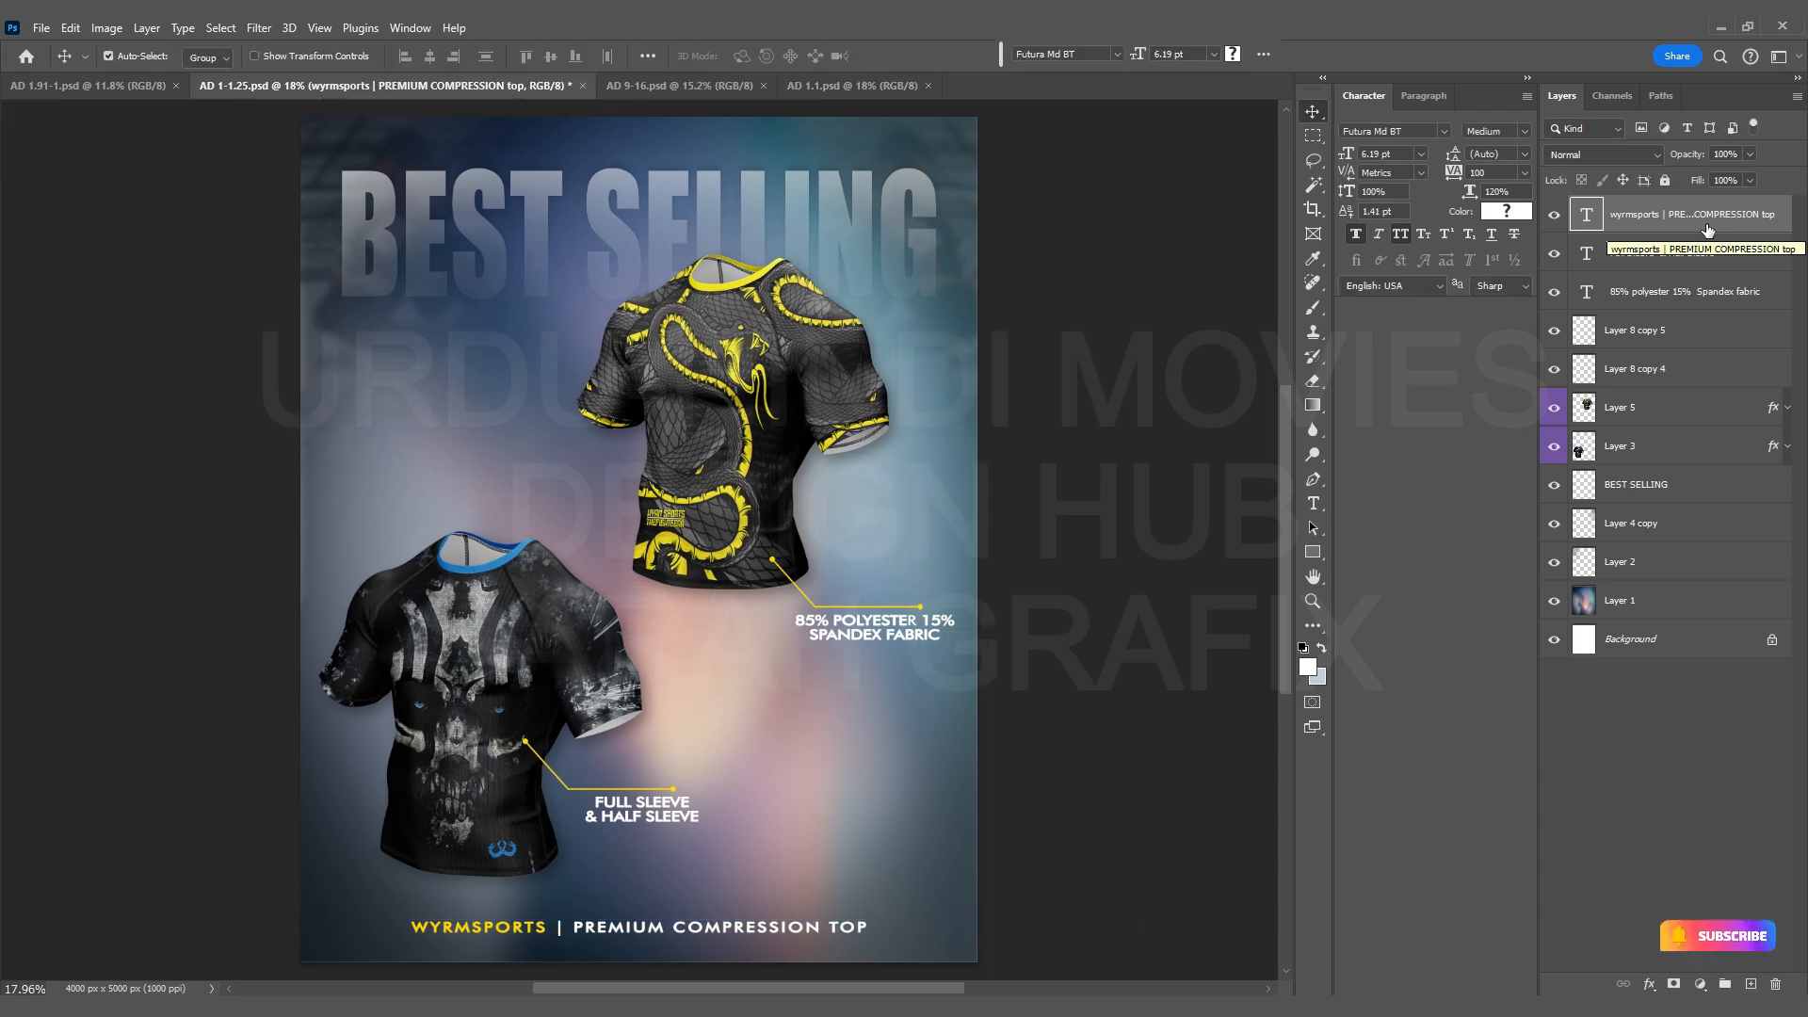
left_click(1681, 646, "ctrl")
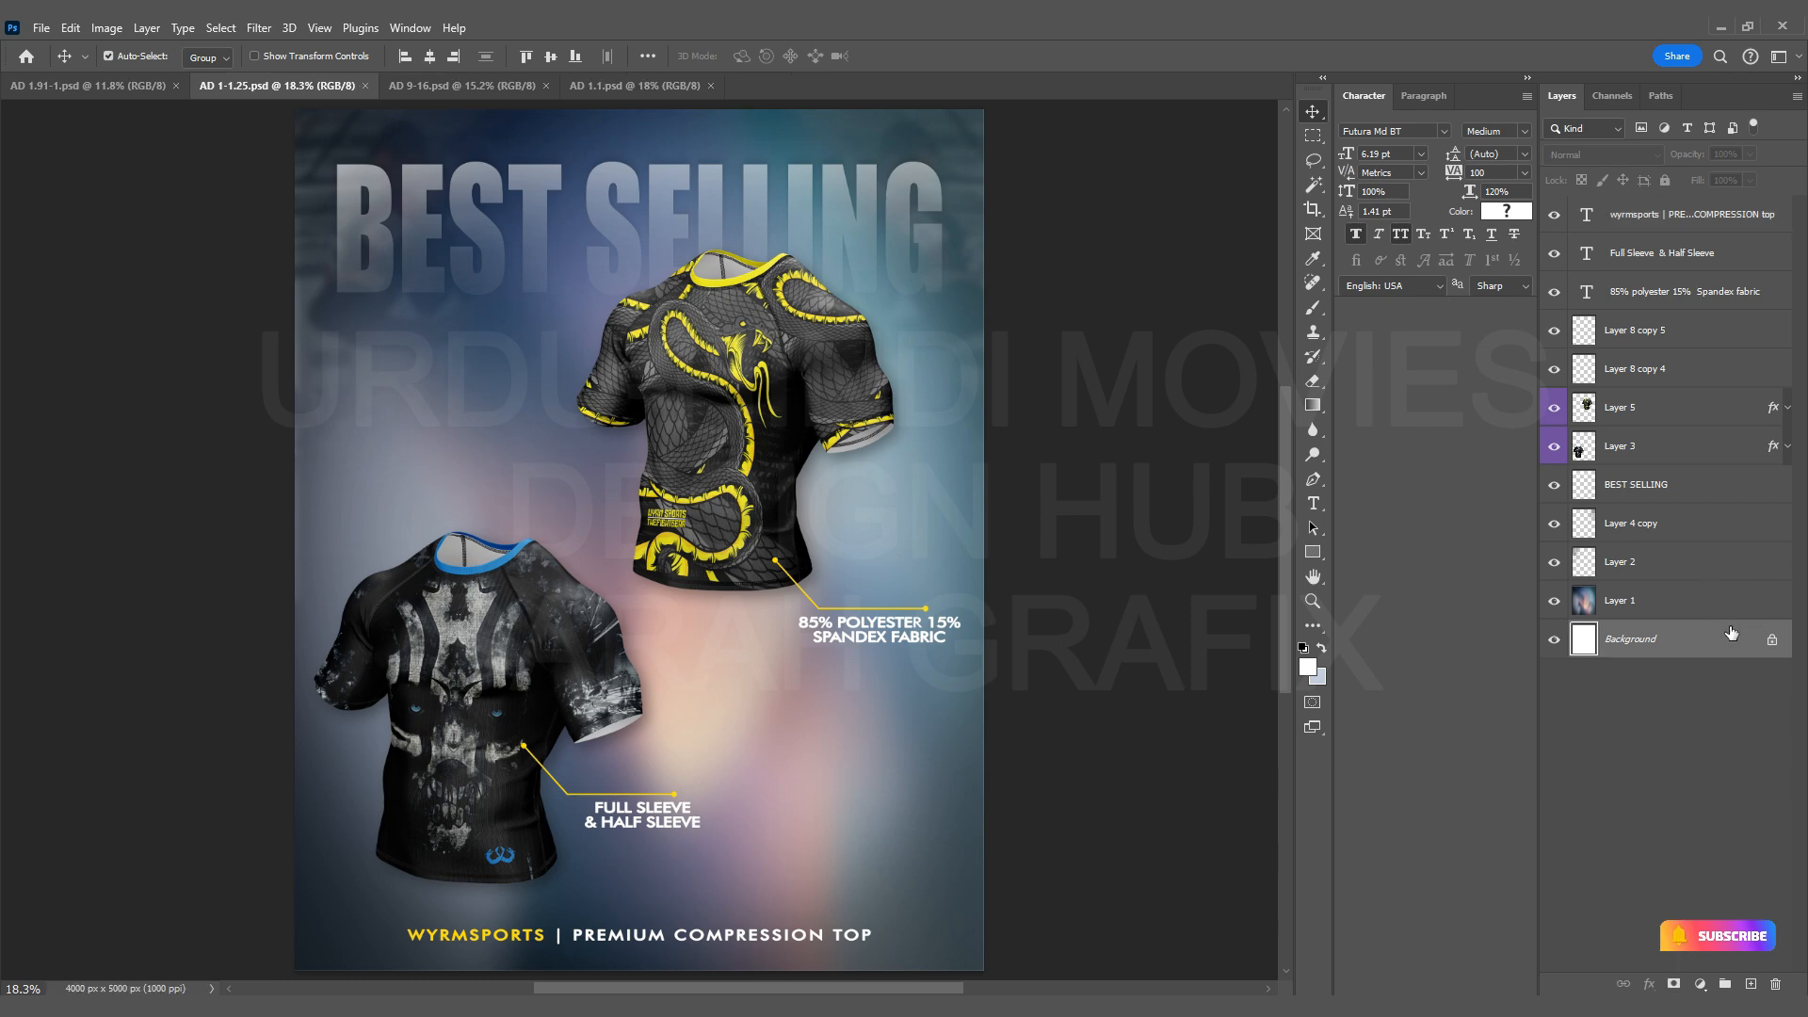
Move the fabric callout line and its text slightly left along the yellow snake shirt's hem, and save the file.
key("ctrl+0")
left_click(1139, 552)
scroll(768, 584, "up", 10)
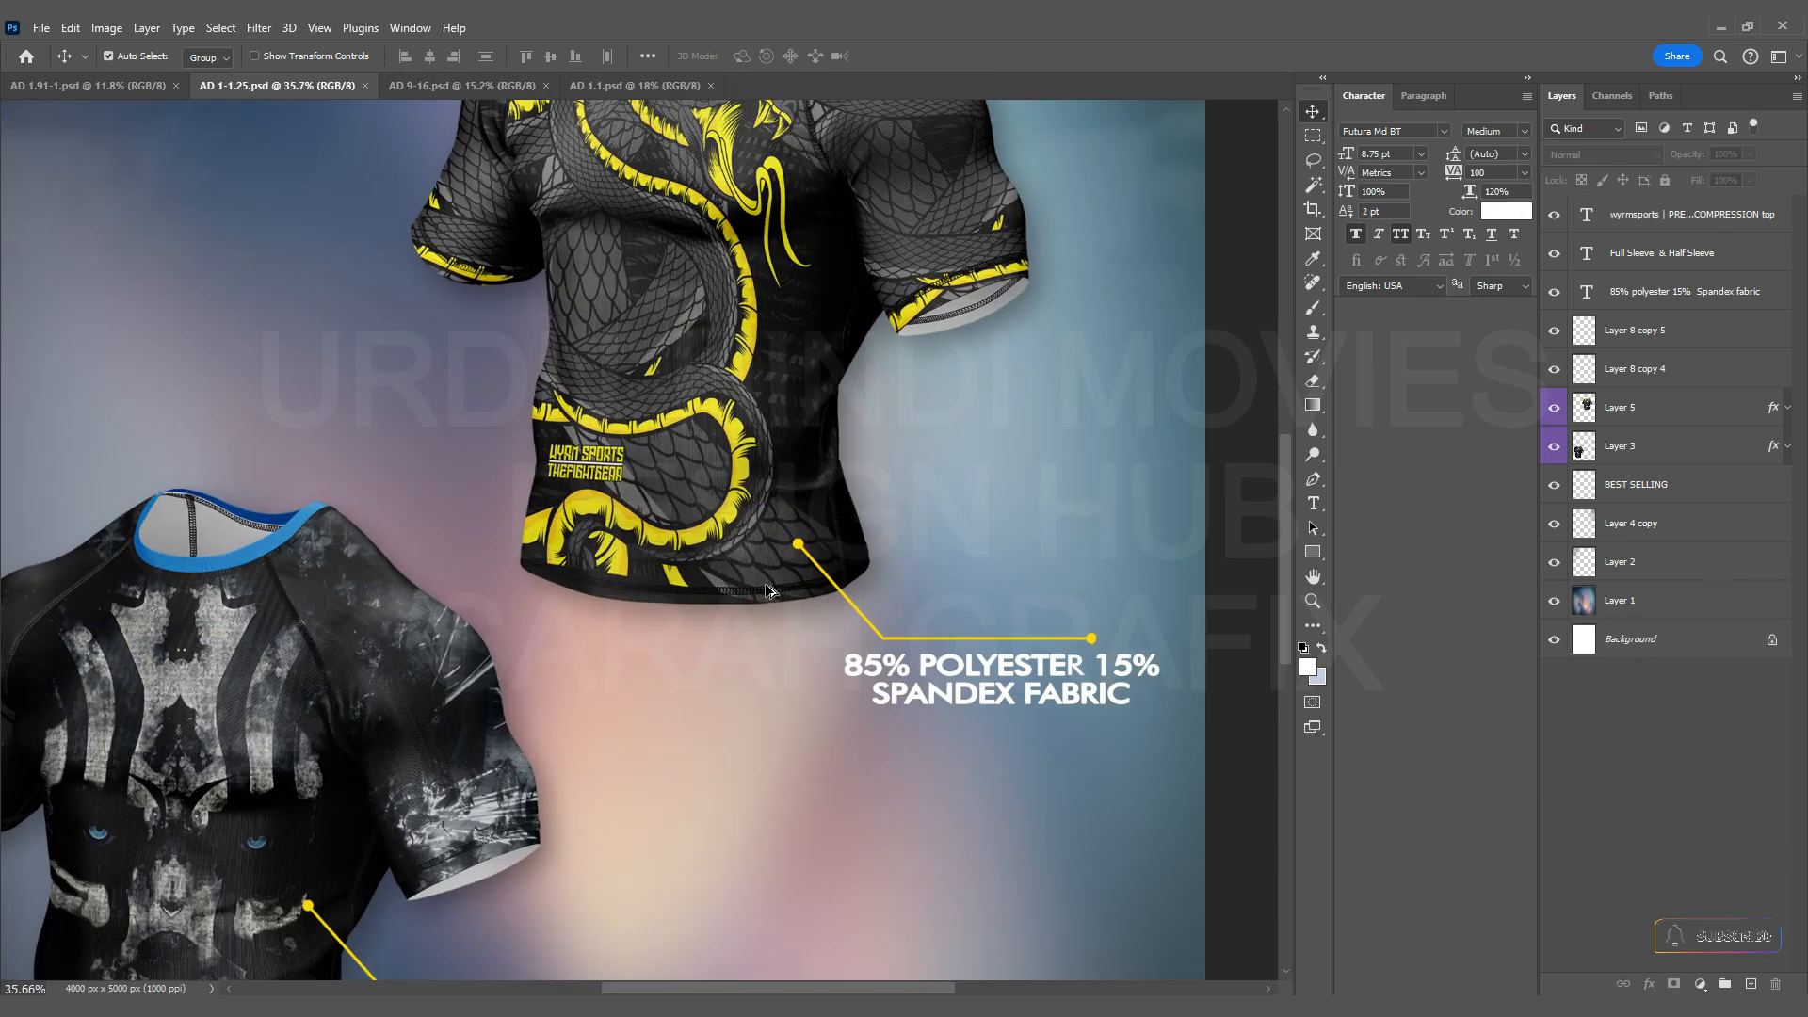
left_click(797, 536)
left_click(902, 702, "shift")
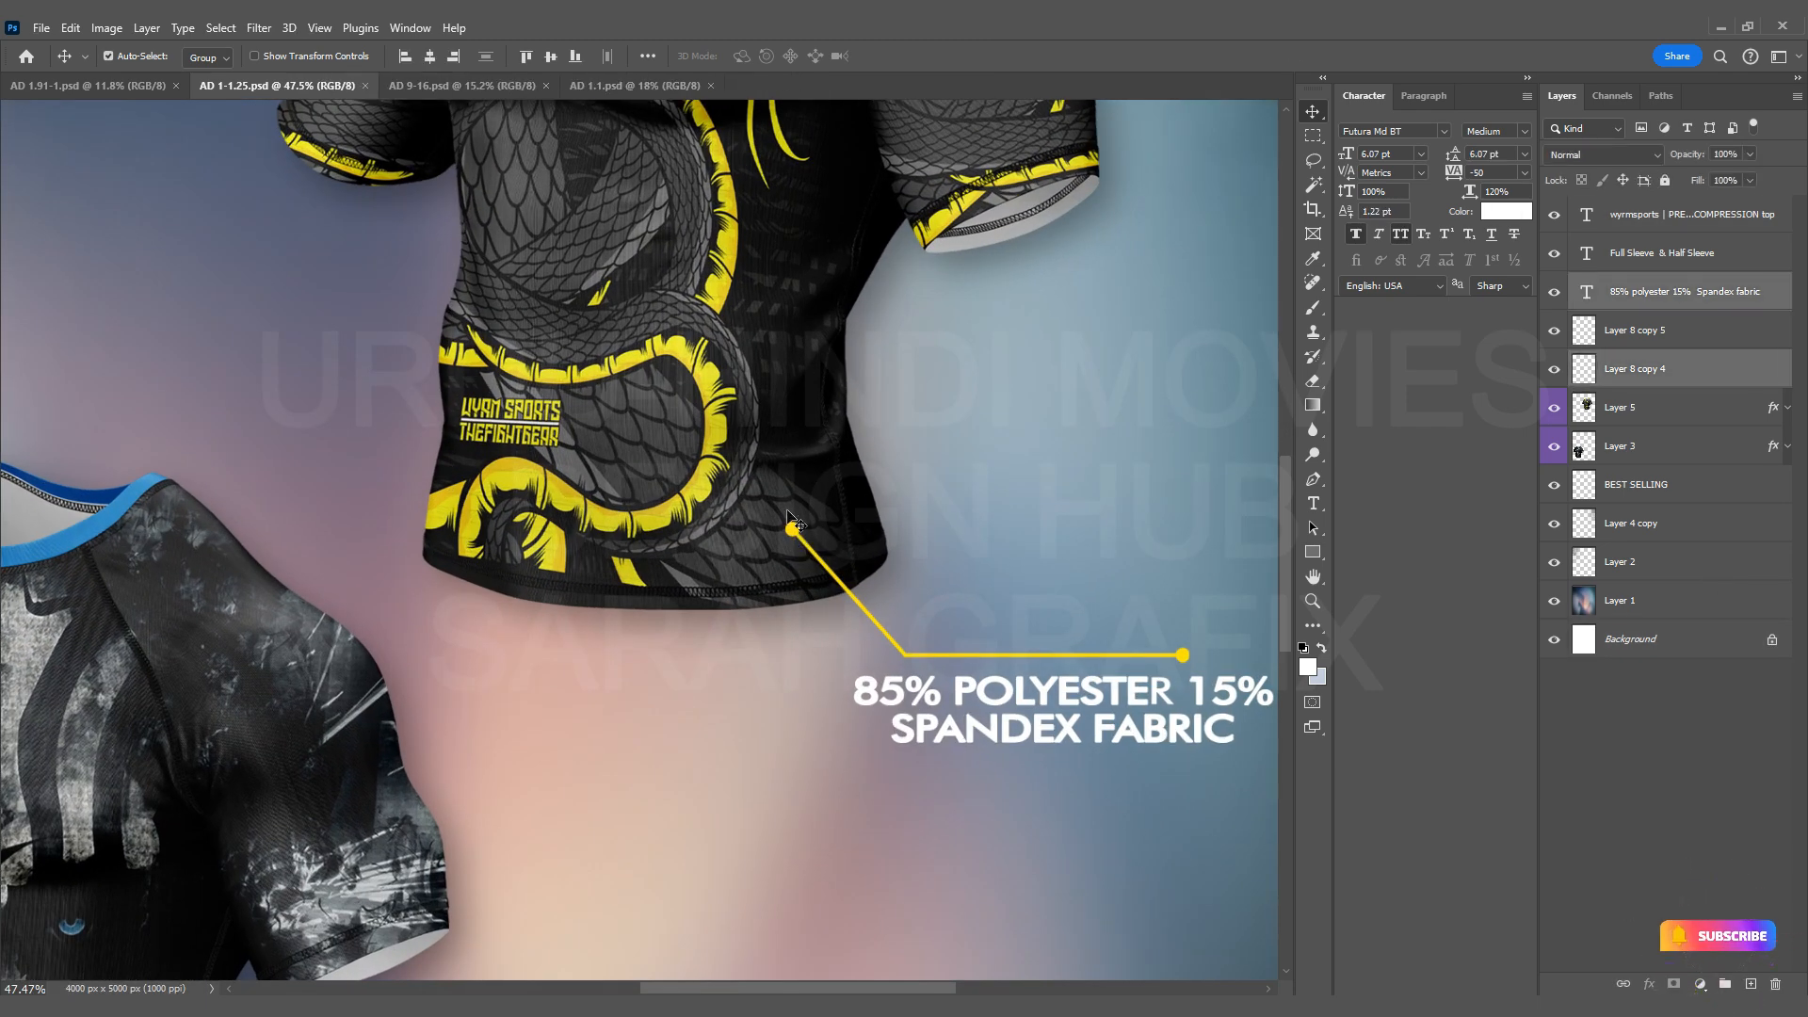
key("ctrl+0")
key("ctrl+s")
scroll(949, 459, "up", 2)
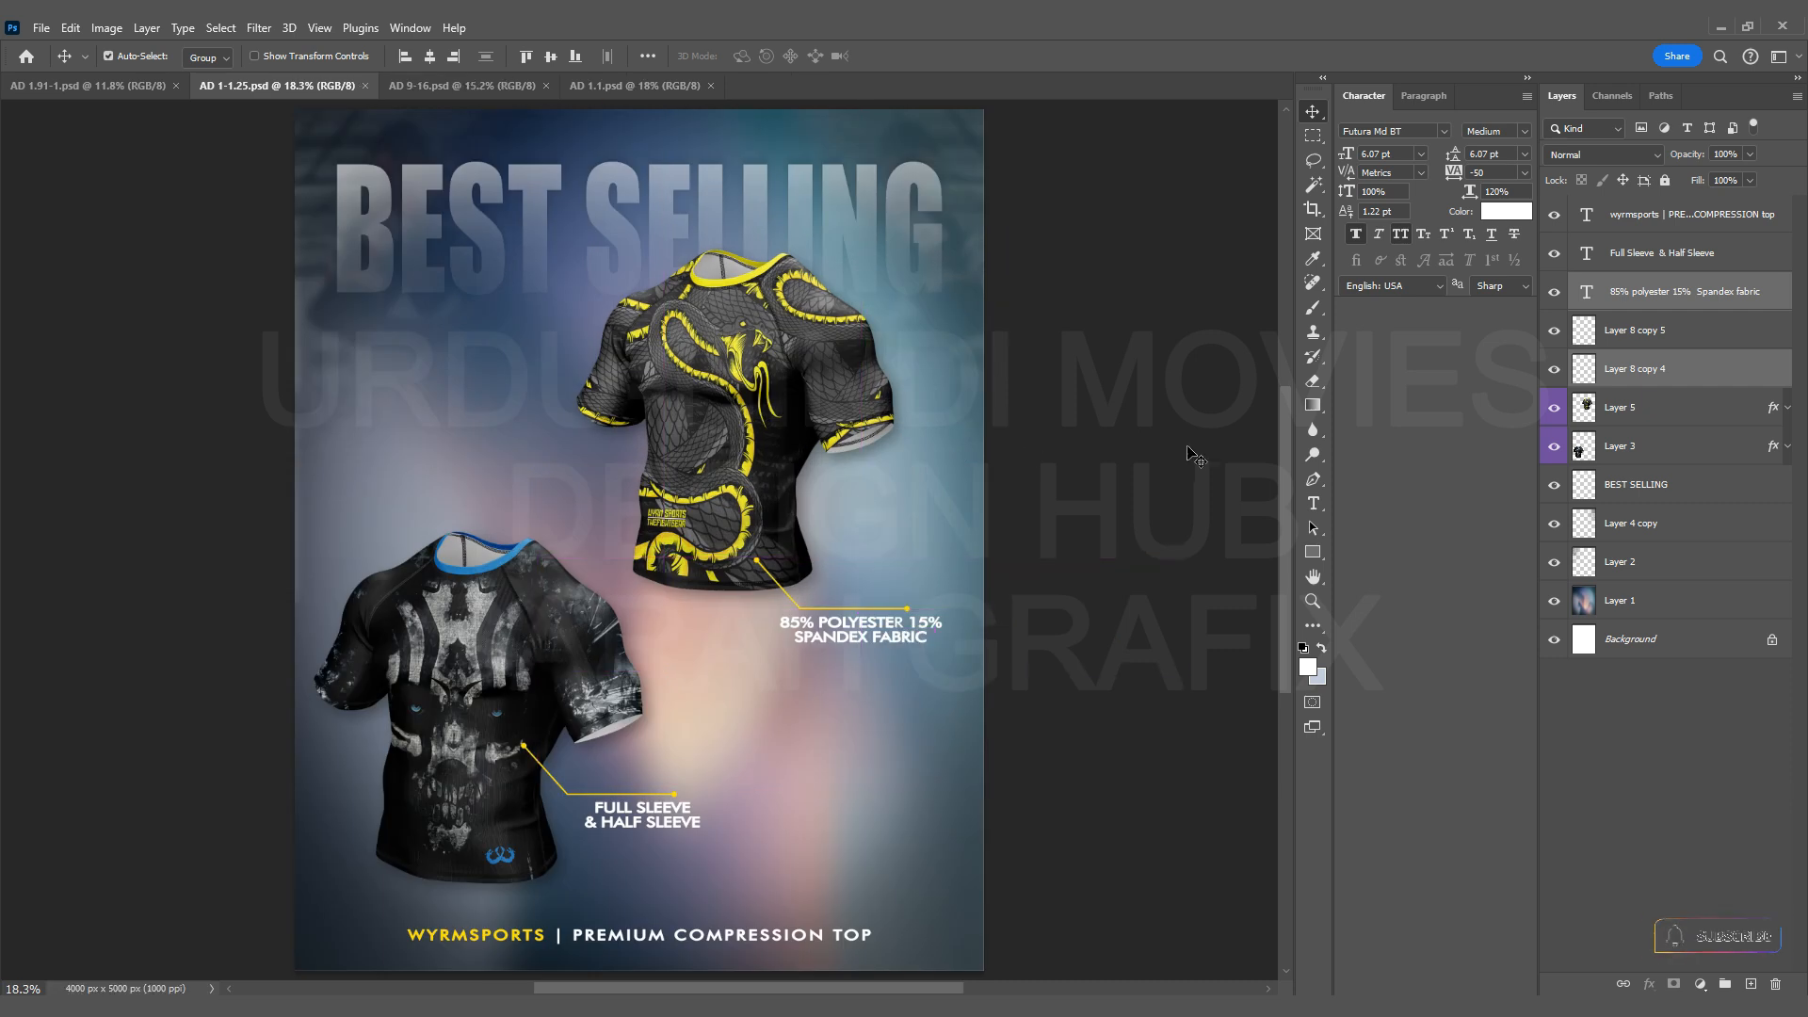
Nudge both shirts and their callouts together slightly right and up, and save the file.
left_click(1695, 499)
left_click(1696, 457)
left_click(1697, 269, "shift")
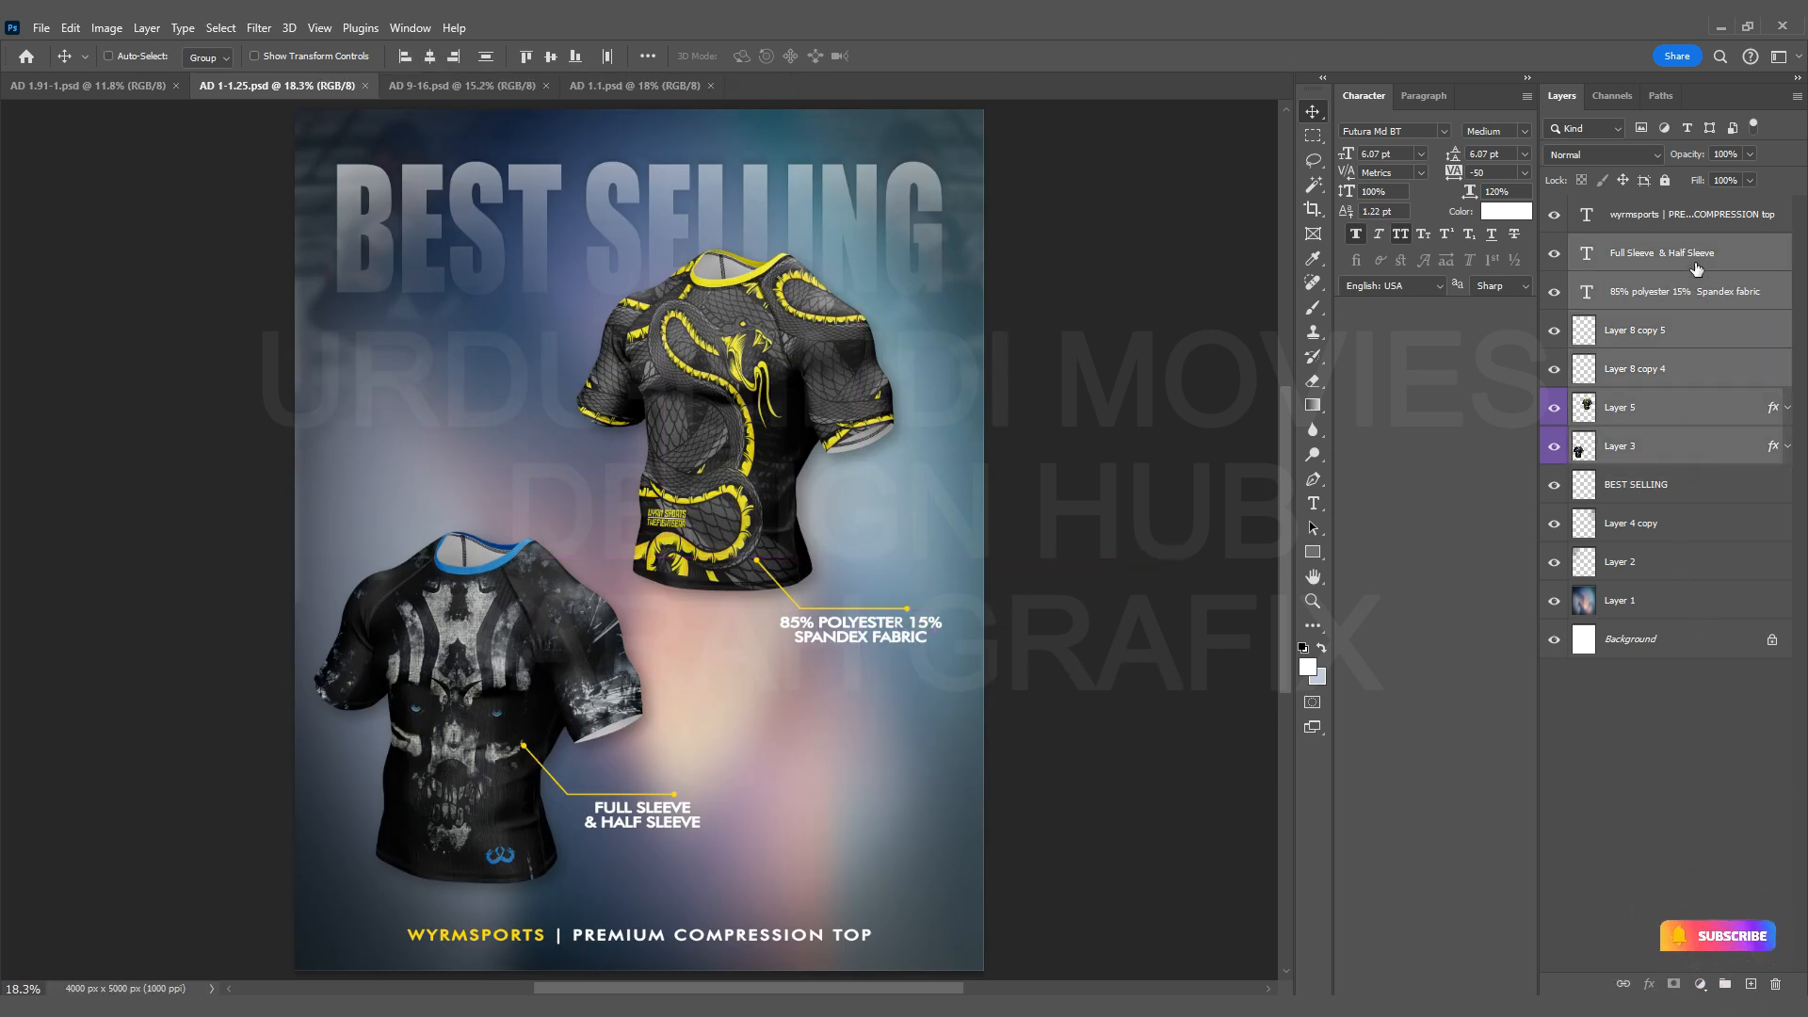
key("ctrl+t")
key("shift+Right")
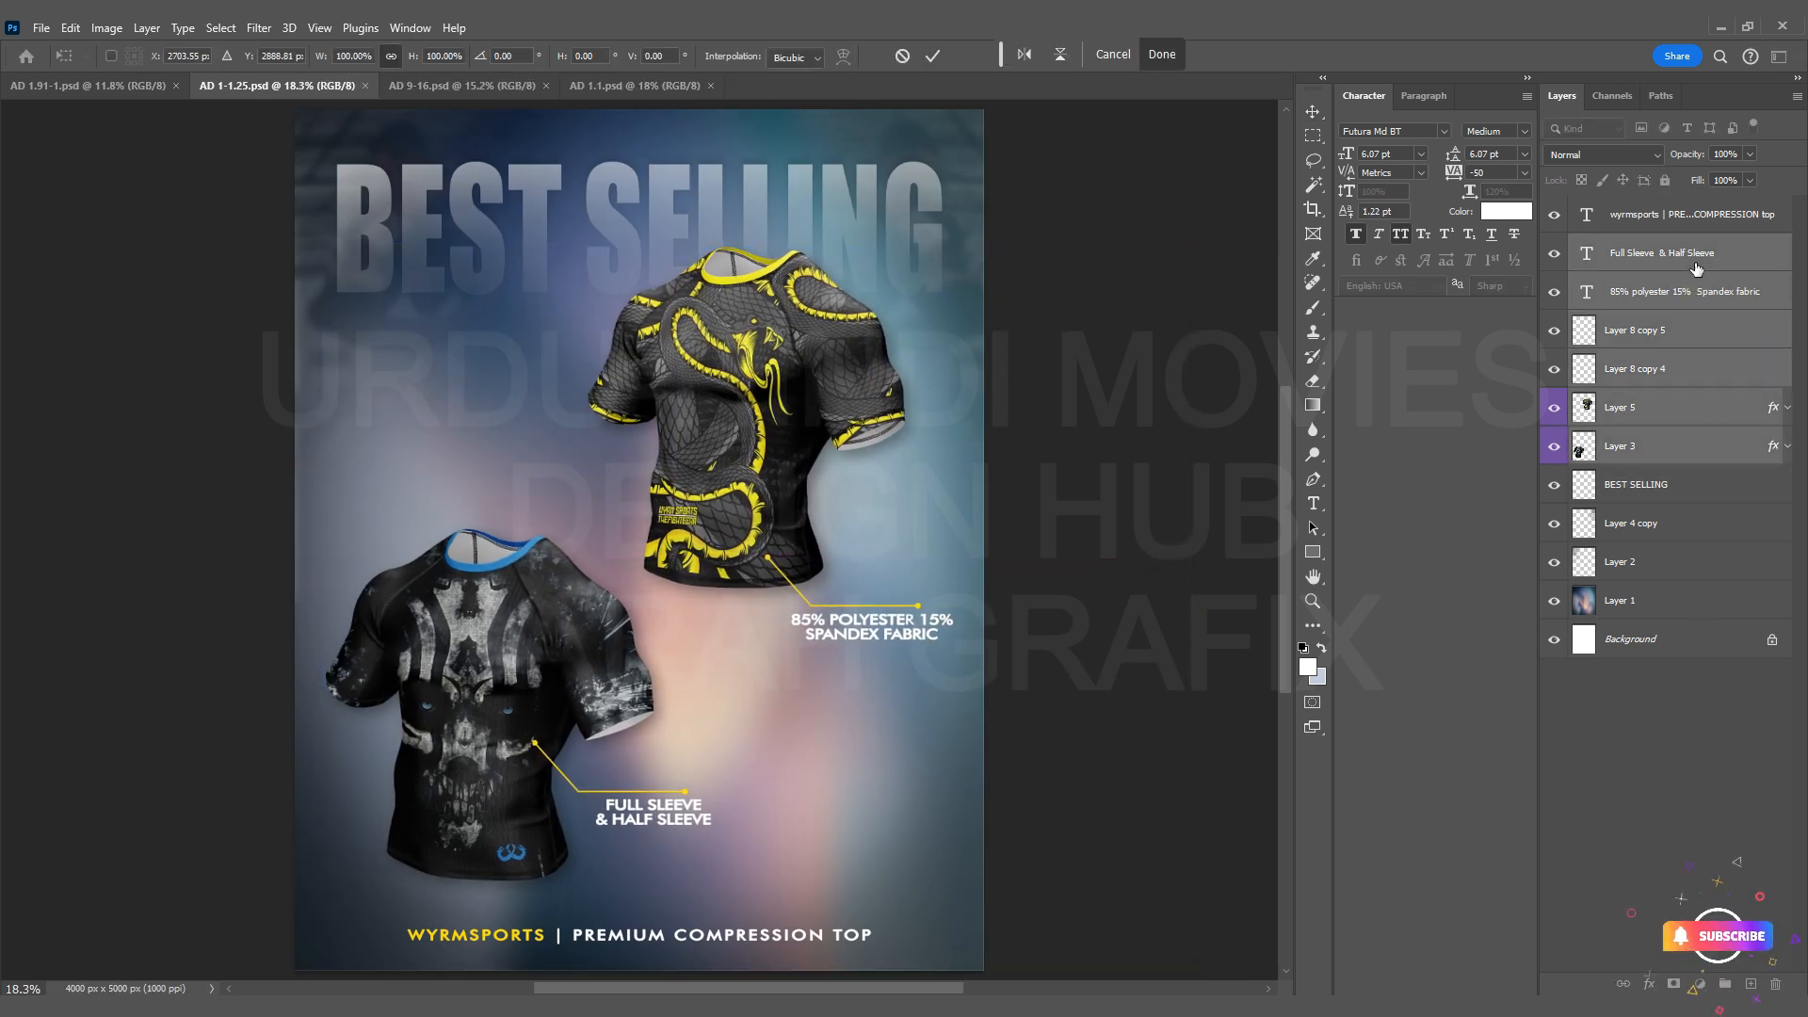
key("Return")
key("ctrl+s")
Copy all artwork layers above Background from AD 1-1.25.psd into the blank AD 9-16.psd document.
left_click(1660, 565)
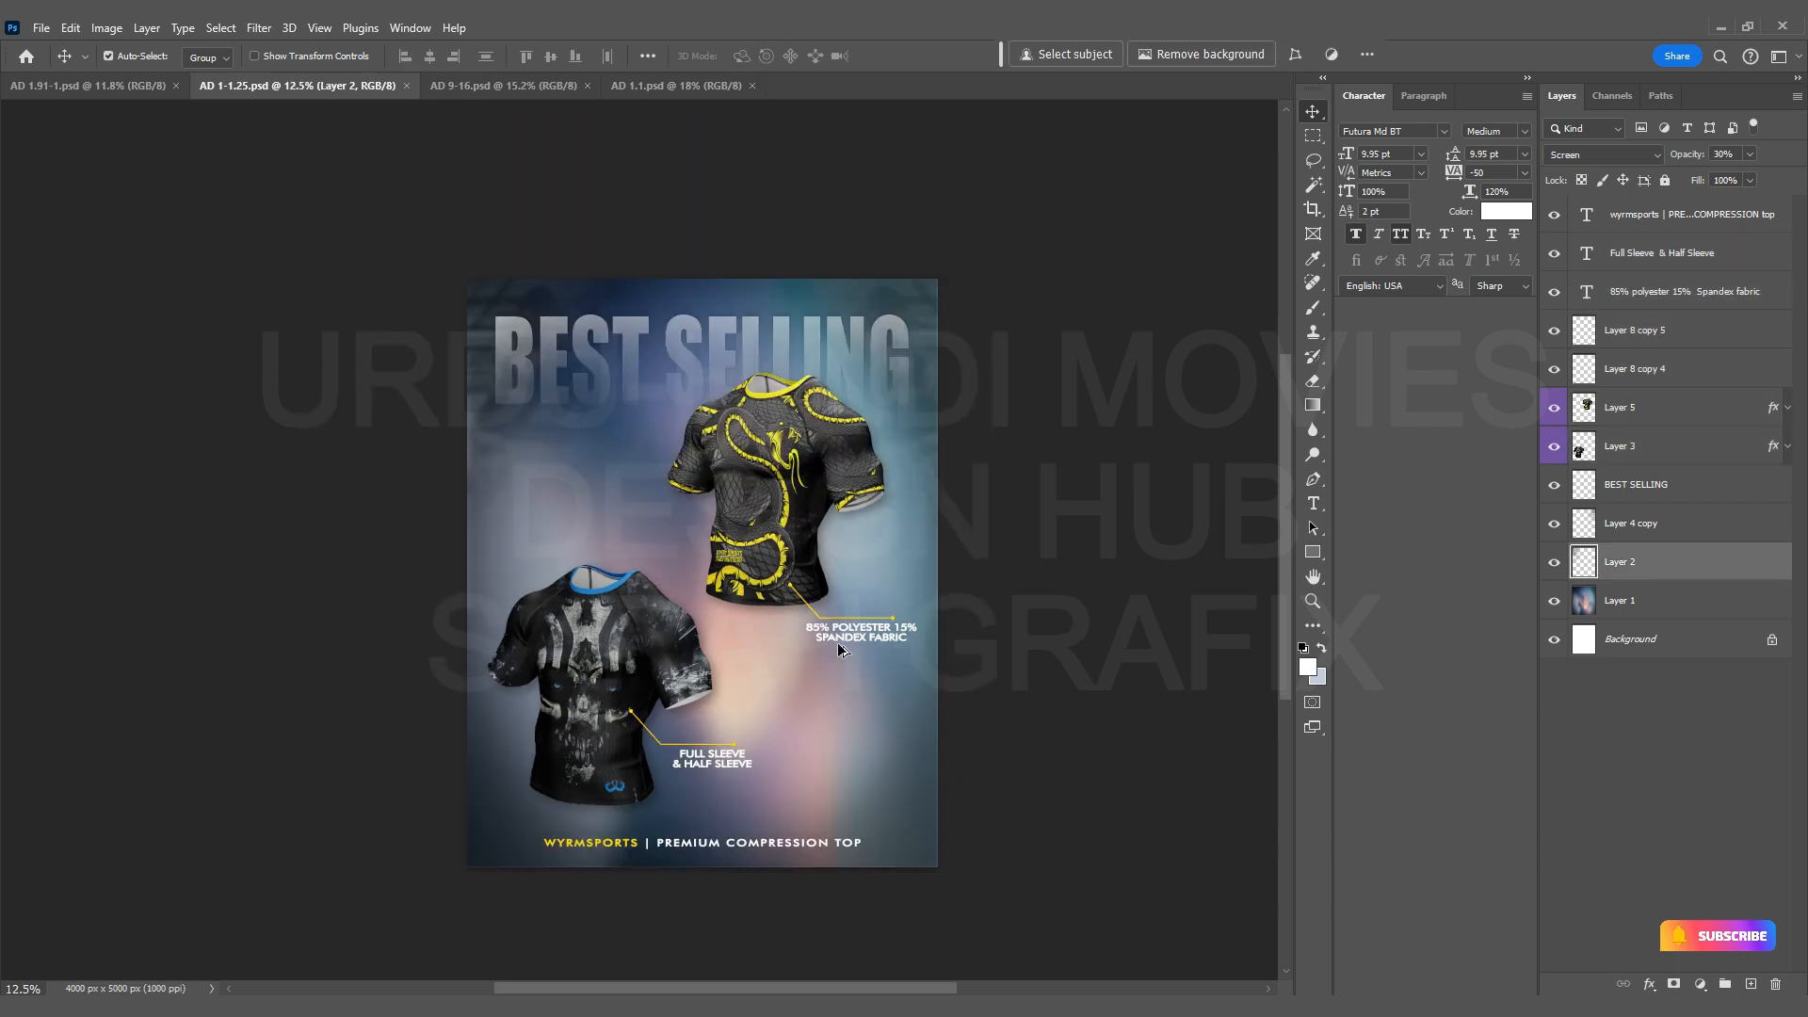
left_click(1694, 611)
left_click(1665, 218, "shift")
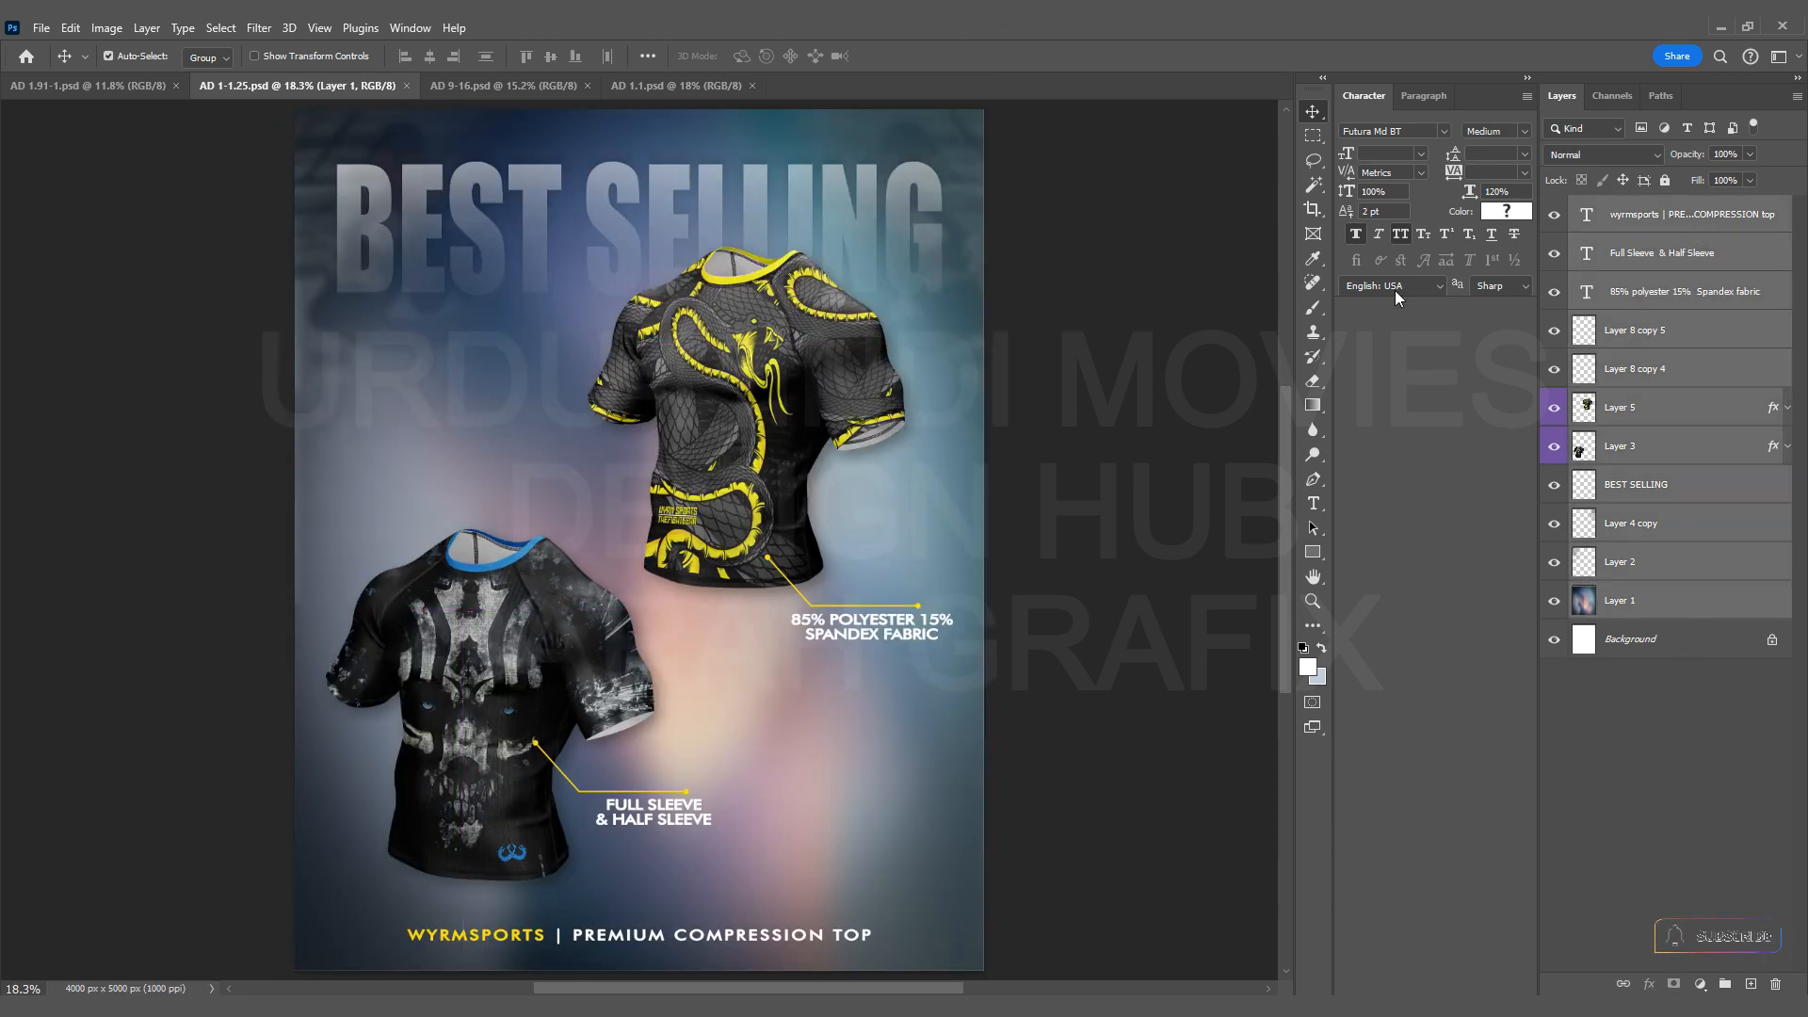
scroll(425, 519, "down", 2)
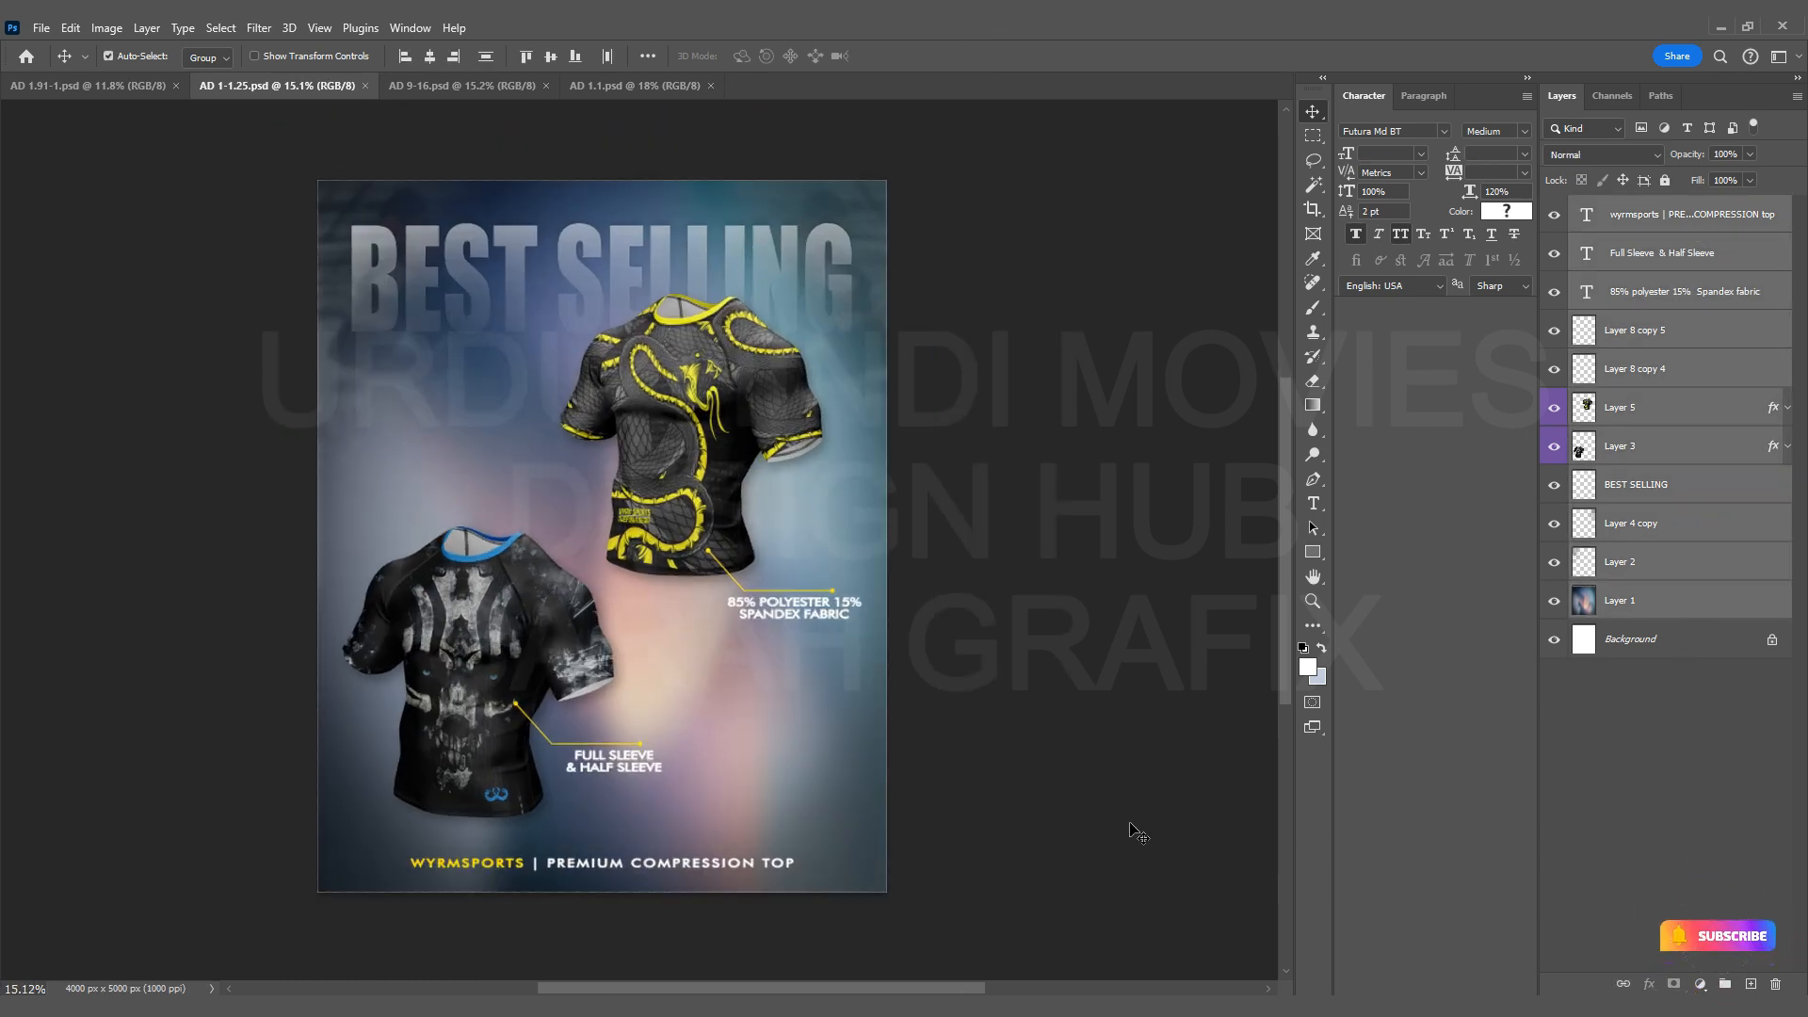
left_click(411, 89)
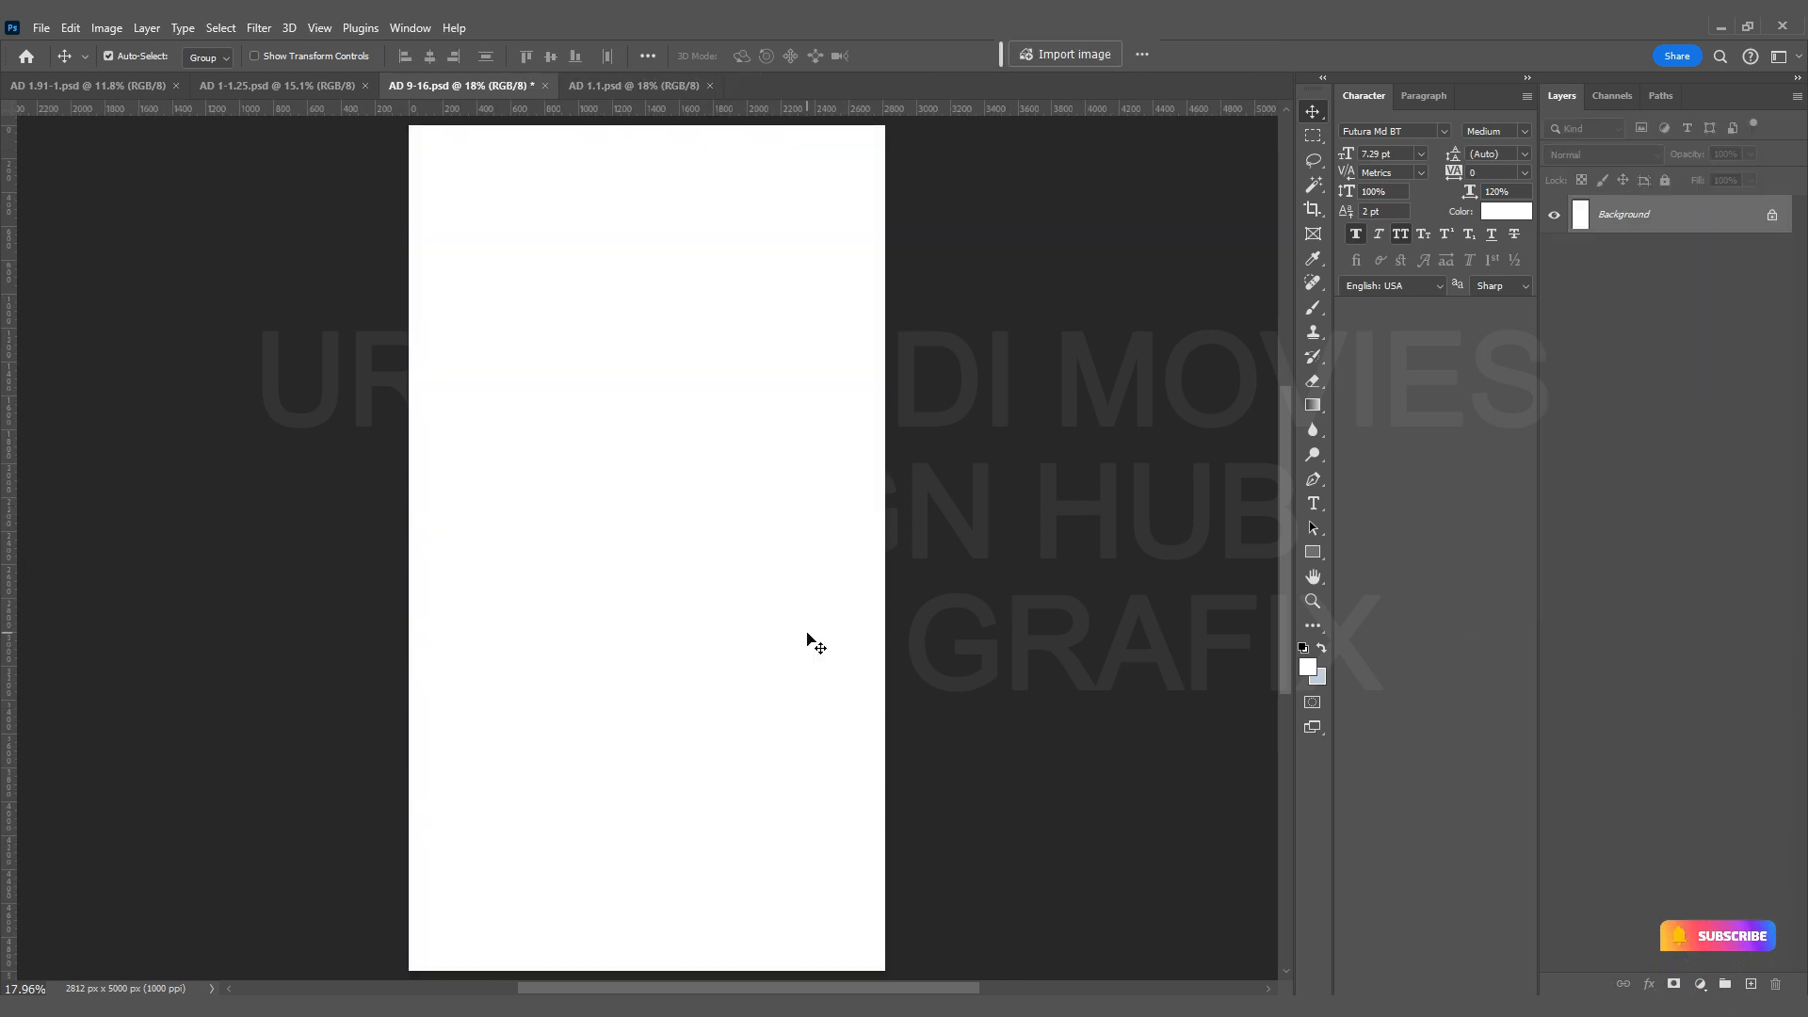
key("ctrl+v")
Scale the pasted artwork down to roughly the canvas width and position it around the middle of the canvas.
key("ctrl+t")
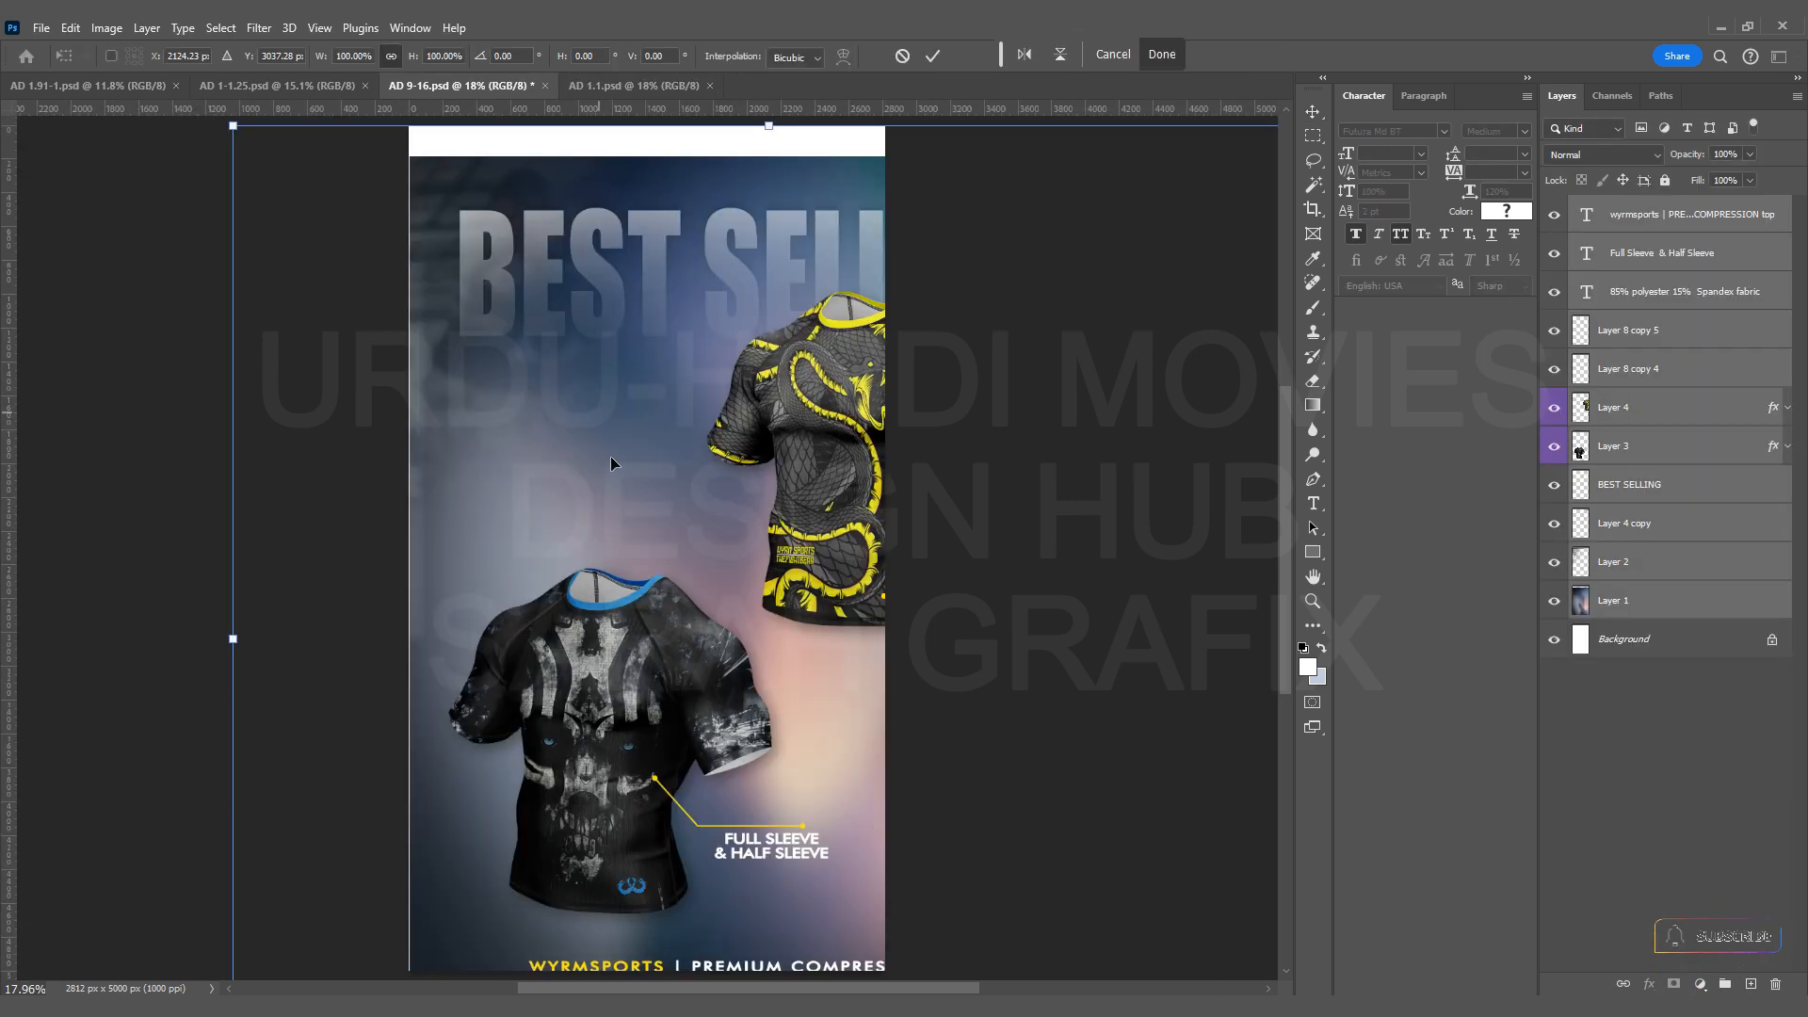
scroll(608, 468, "down", 4)
left_click_drag(1052, 590, 848, 593)
left_click_drag(568, 636, 612, 617)
key("ctrl+0")
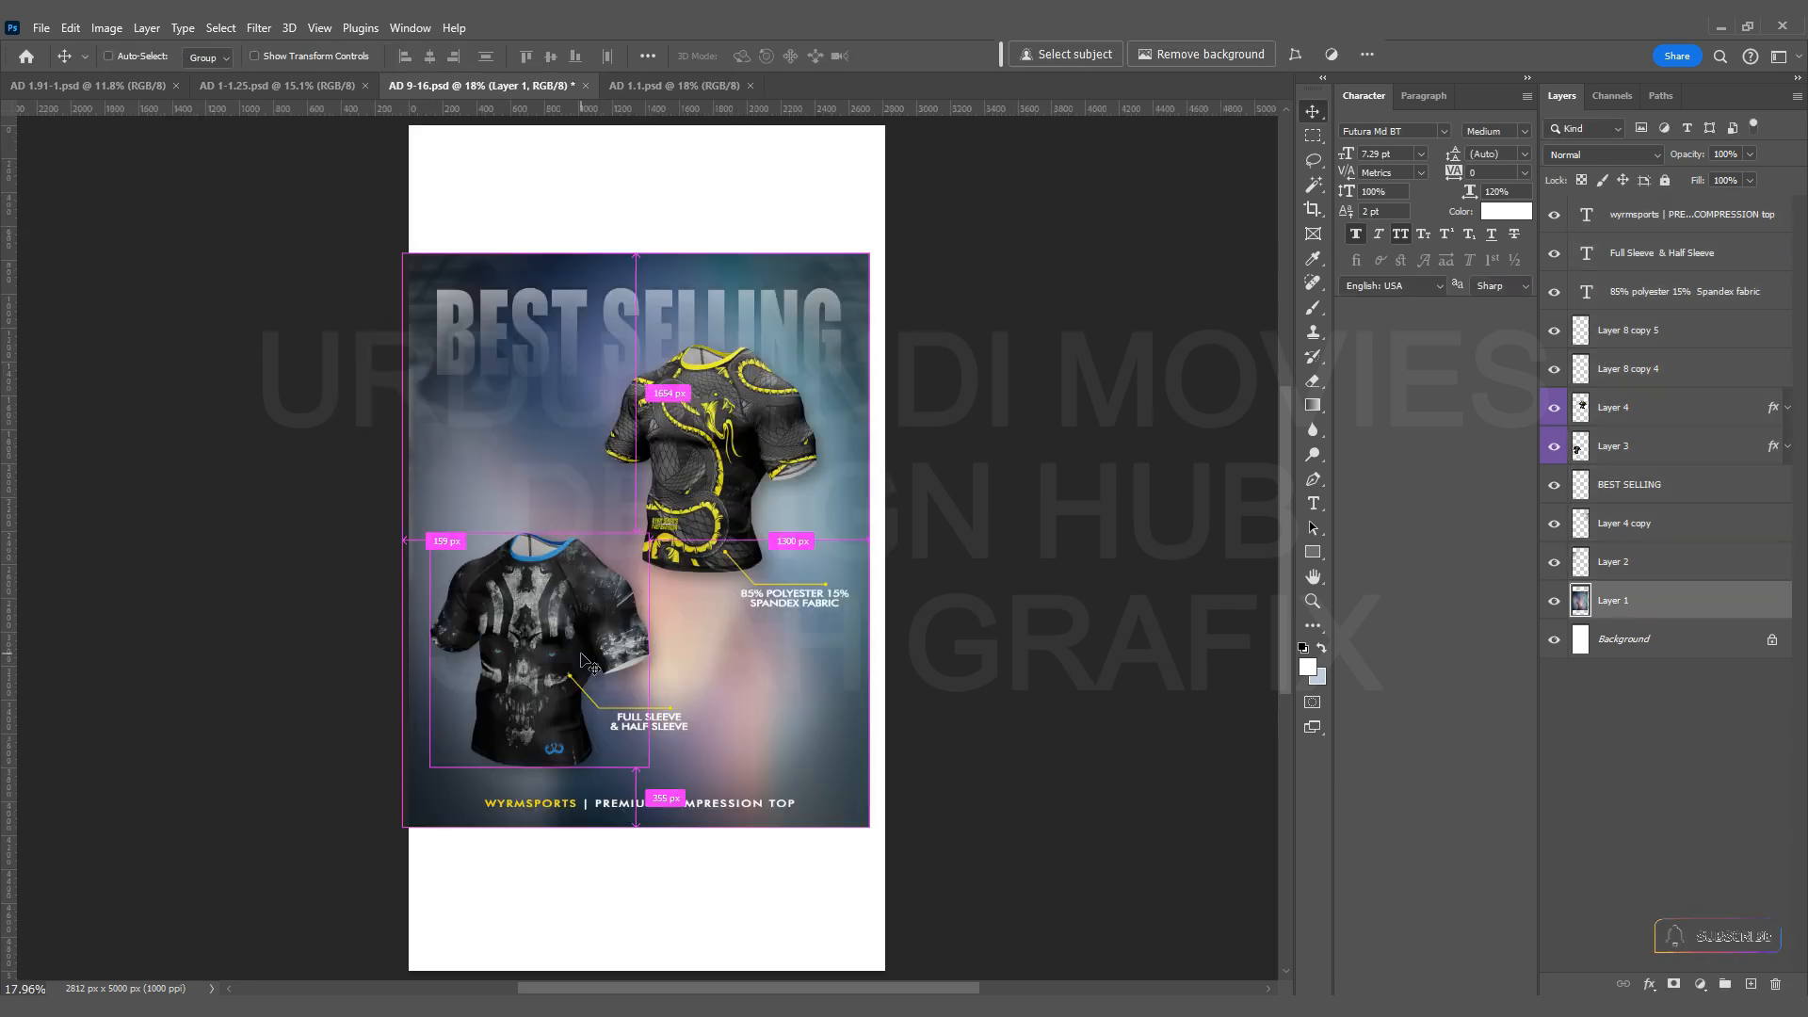
Stretch the Layer 1 background in width and height to cover the whole 2812 x 5000 px canvas.
key("ctrl+t")
left_click_drag(869, 542, 893, 546)
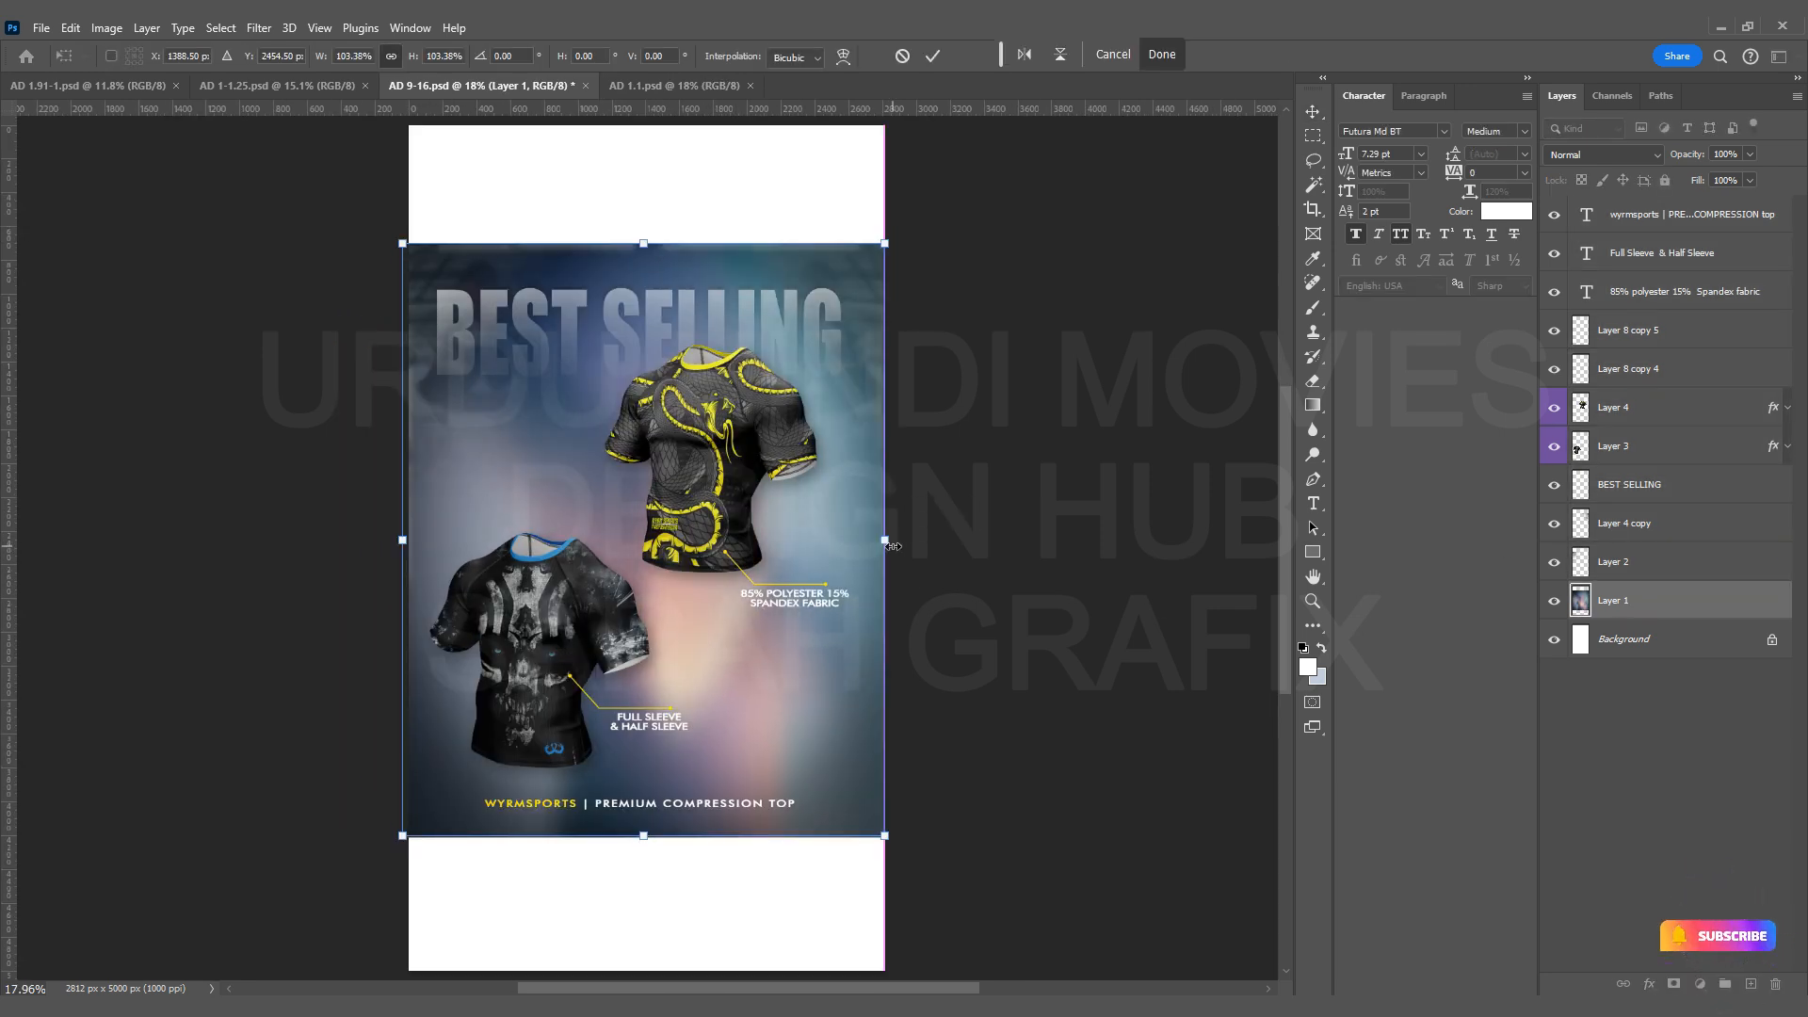
left_click_drag(402, 539, 409, 540)
scroll(411, 542, "down", 1)
left_click_drag(643, 836, 648, 996)
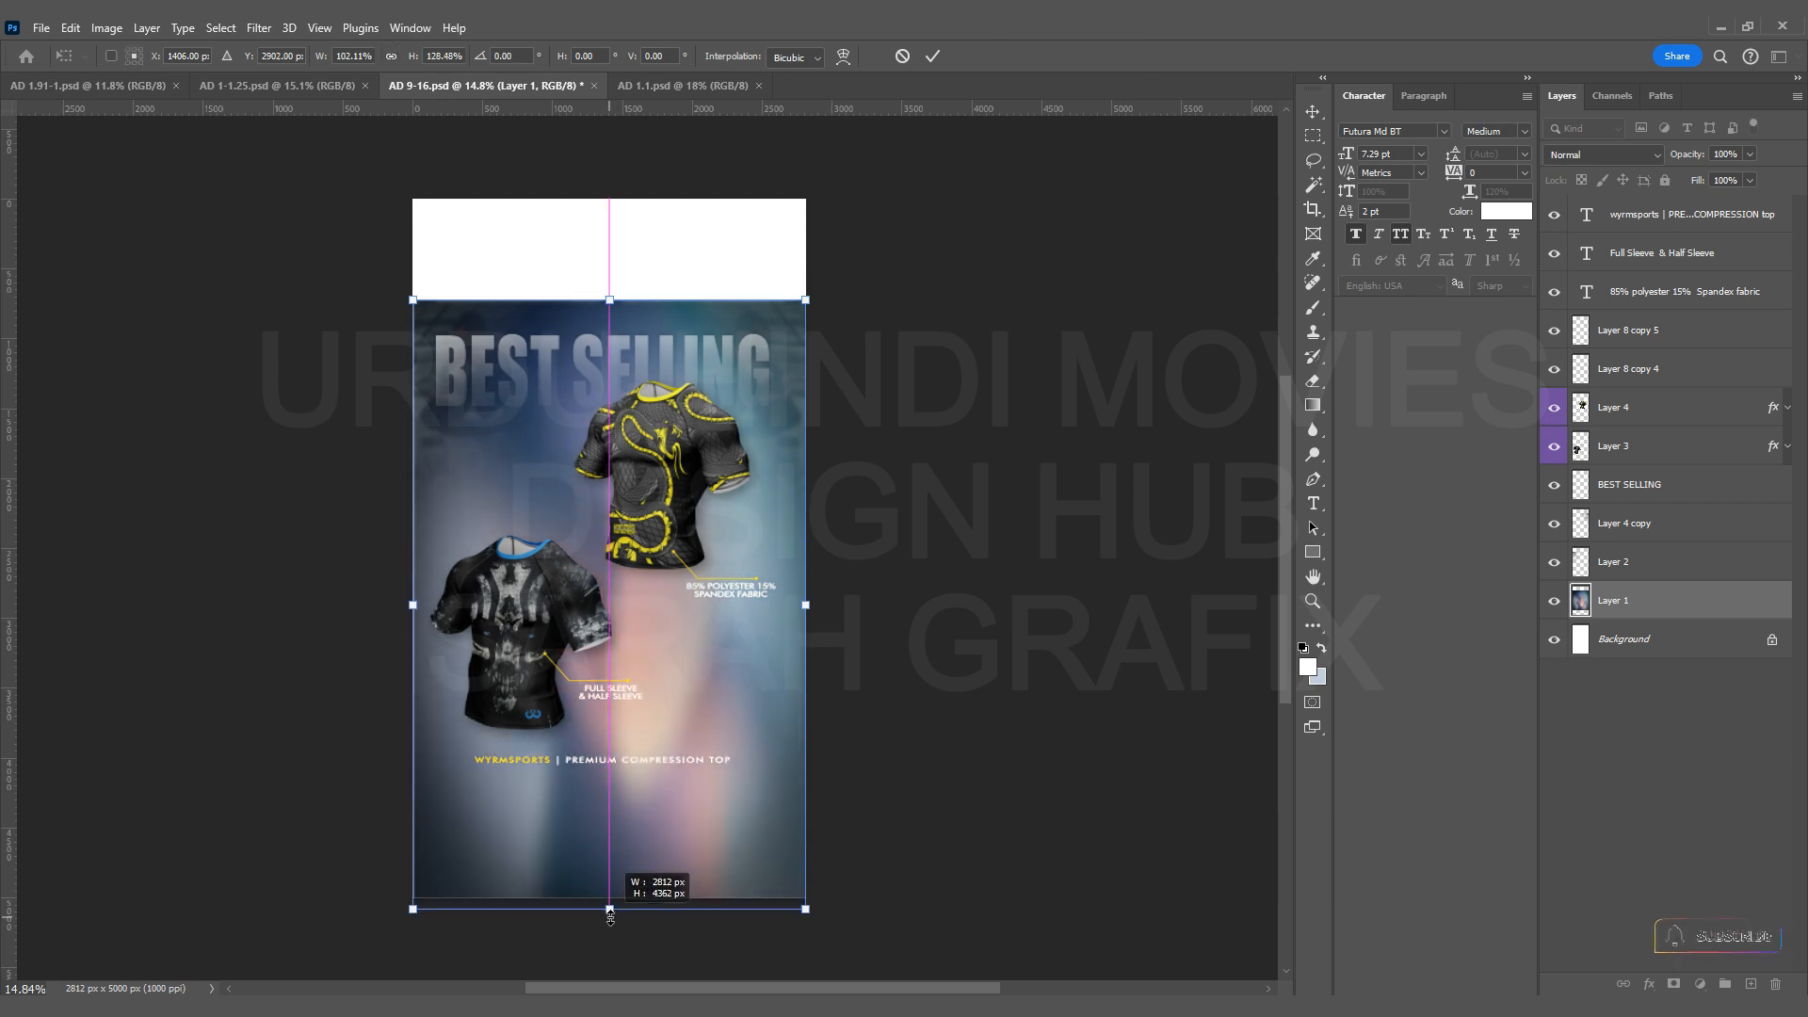
left_click_drag(616, 305, 619, 203)
key("Return")
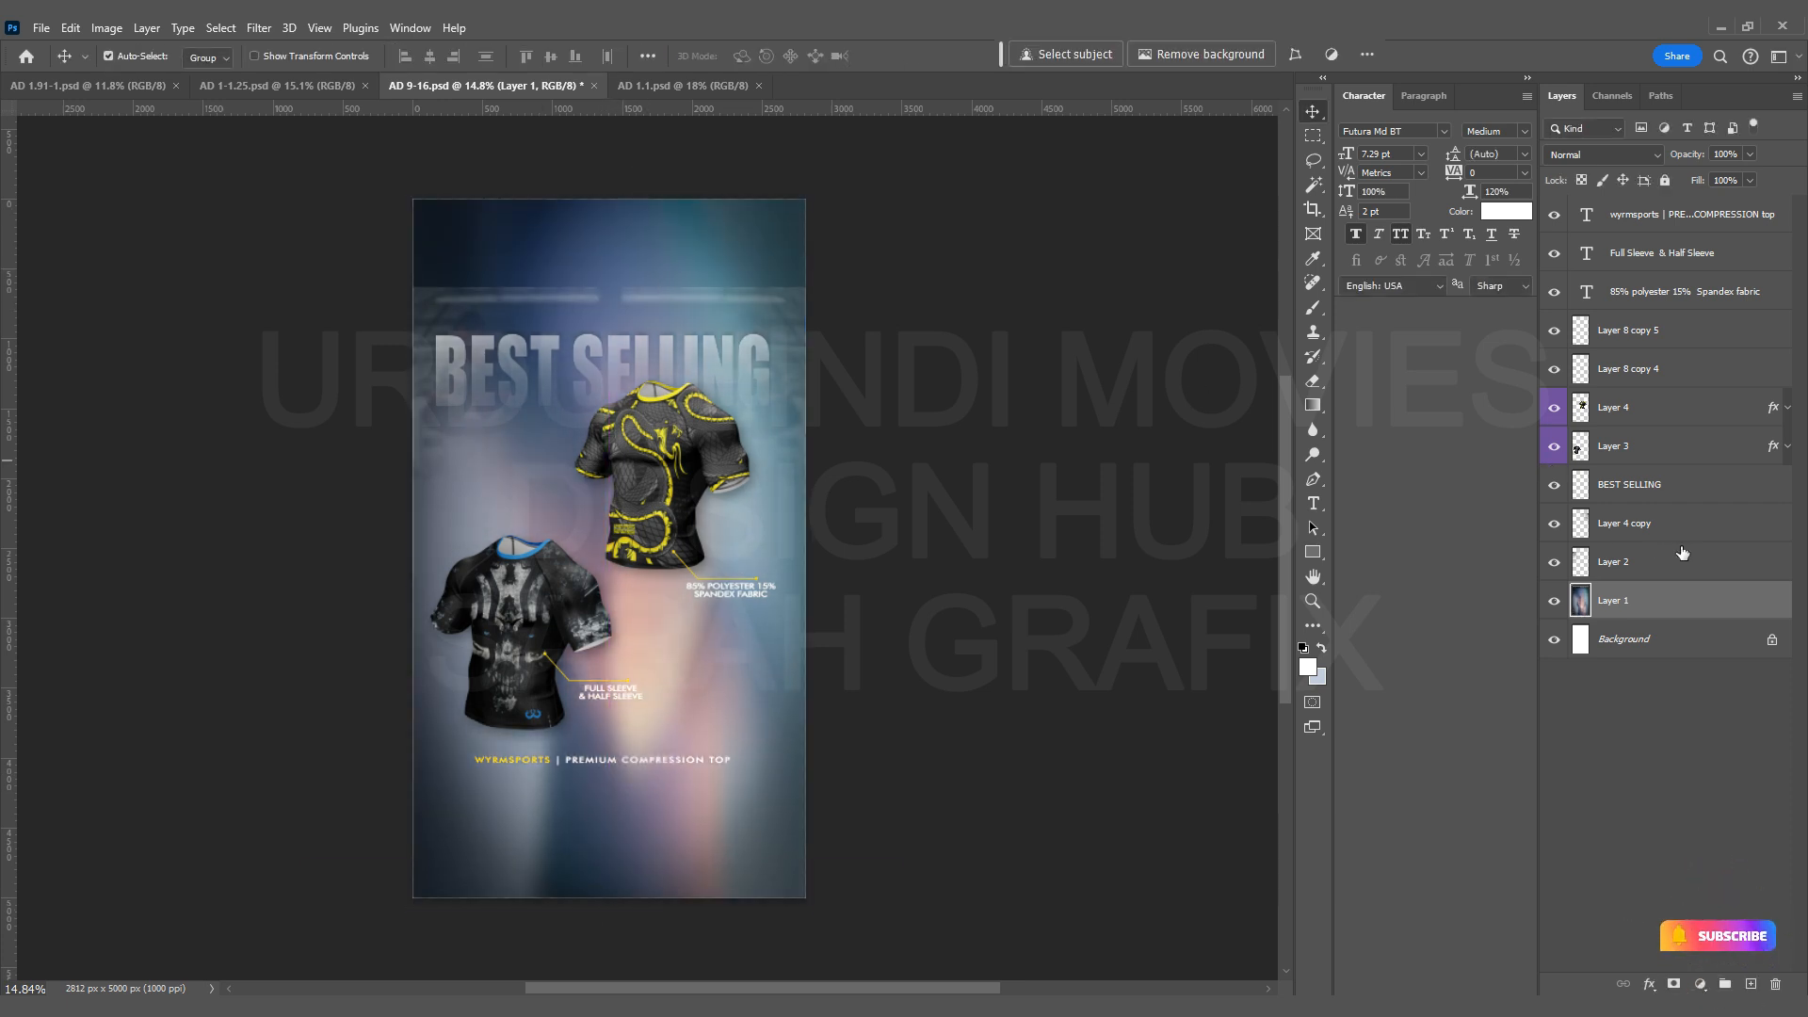
Delete Layer 4 copy, enlarge the Layer 2 texture to about 219% over the upper canvas, and save the file.
left_click(1659, 537)
key("Delete")
key("ctrl+t")
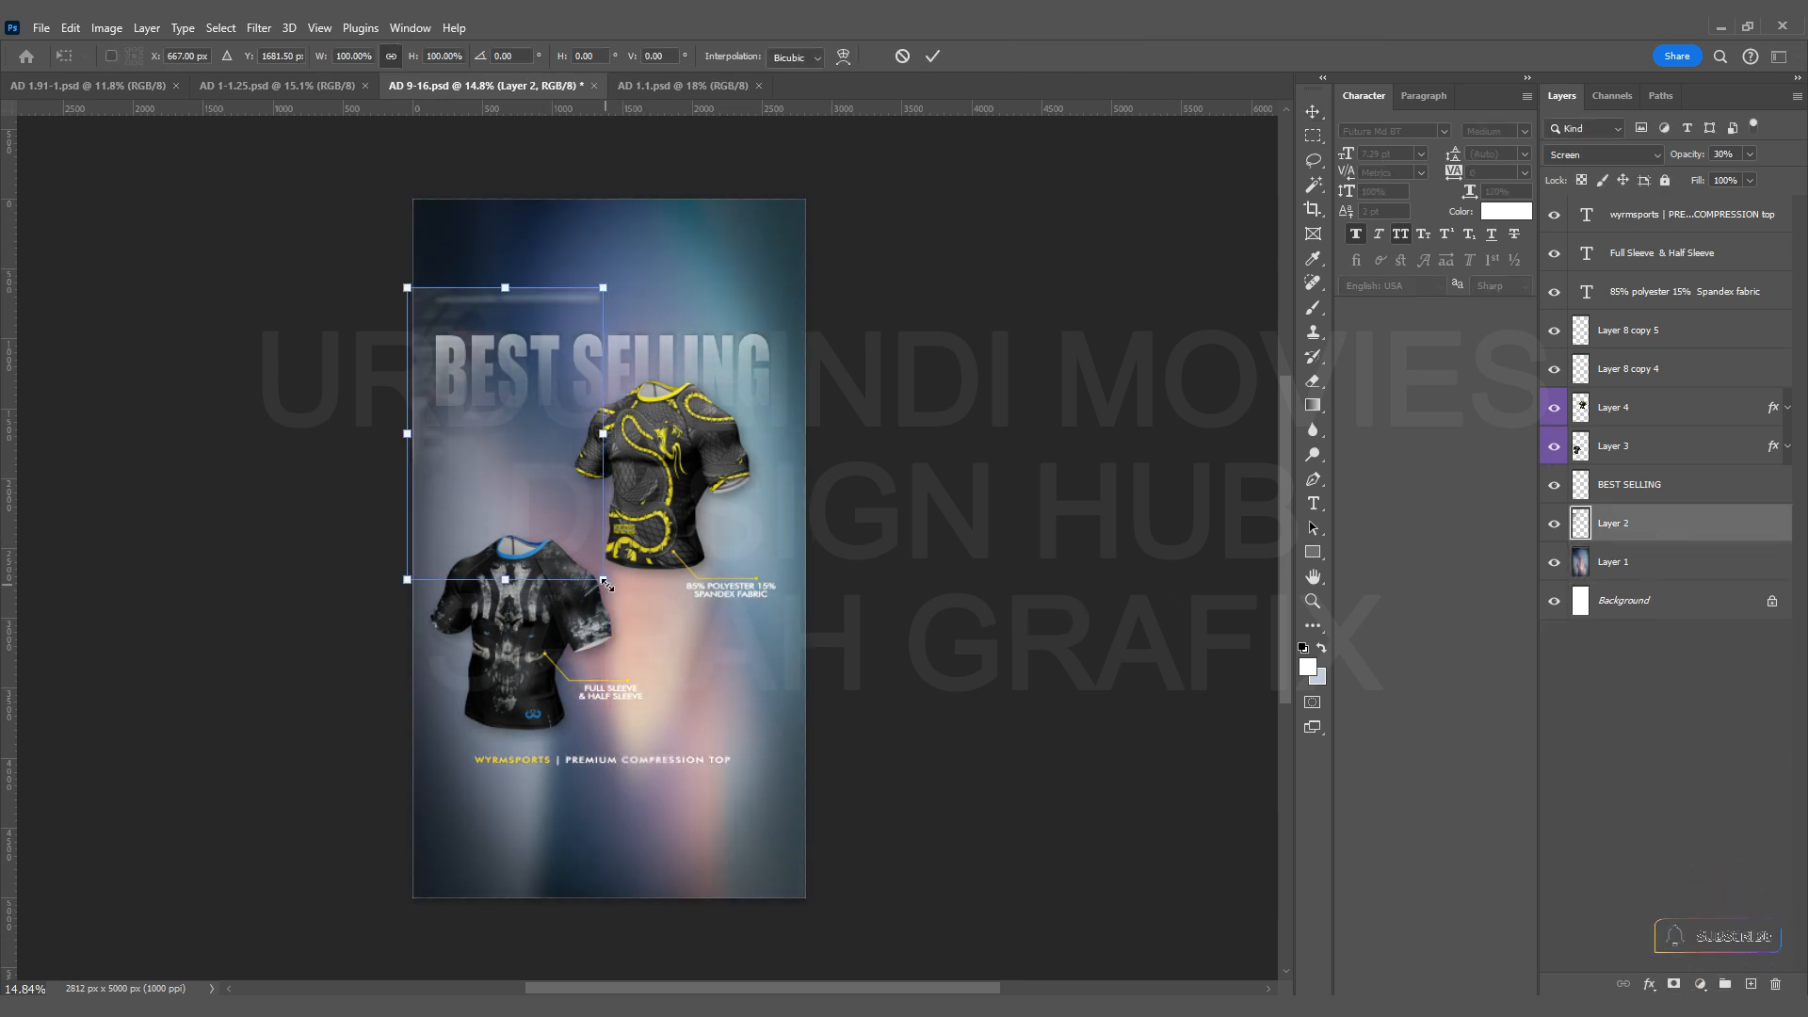
left_click_drag(608, 585, 874, 898)
scroll(761, 846, "down", 3)
left_click_drag(662, 754, 638, 652)
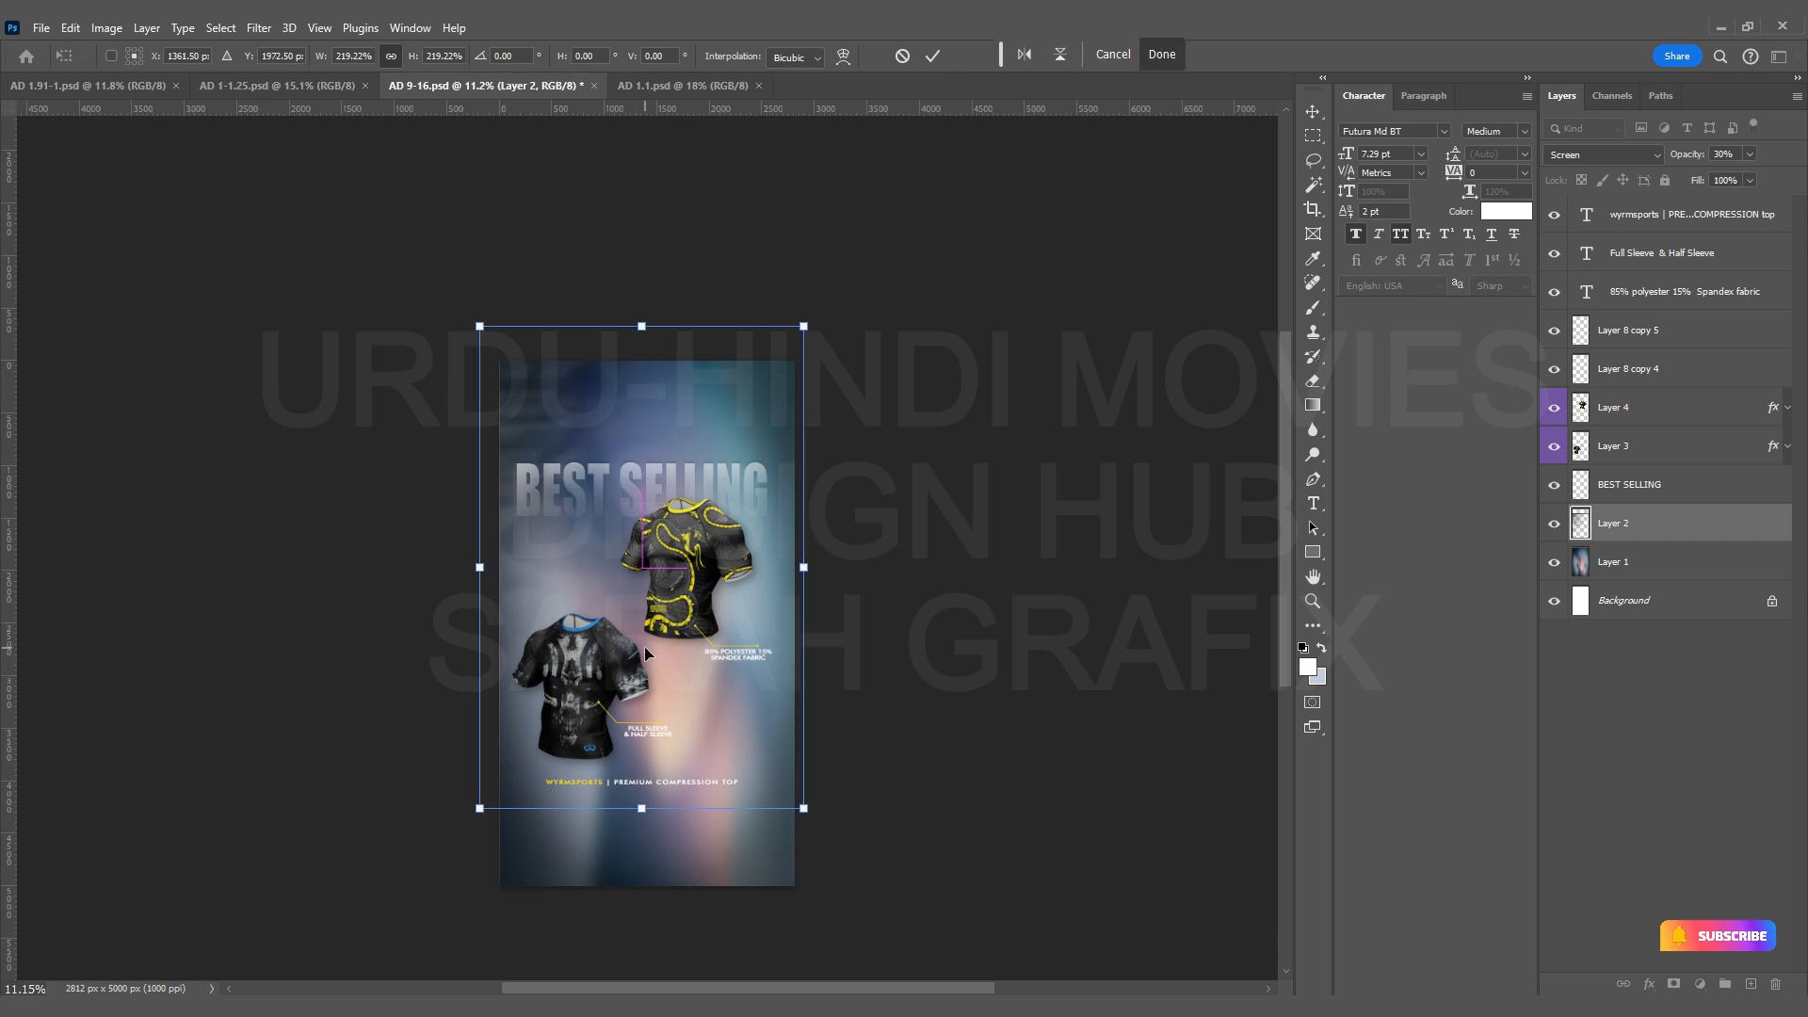
key("Return")
key("ctrl+0")
key("ctrl+s")
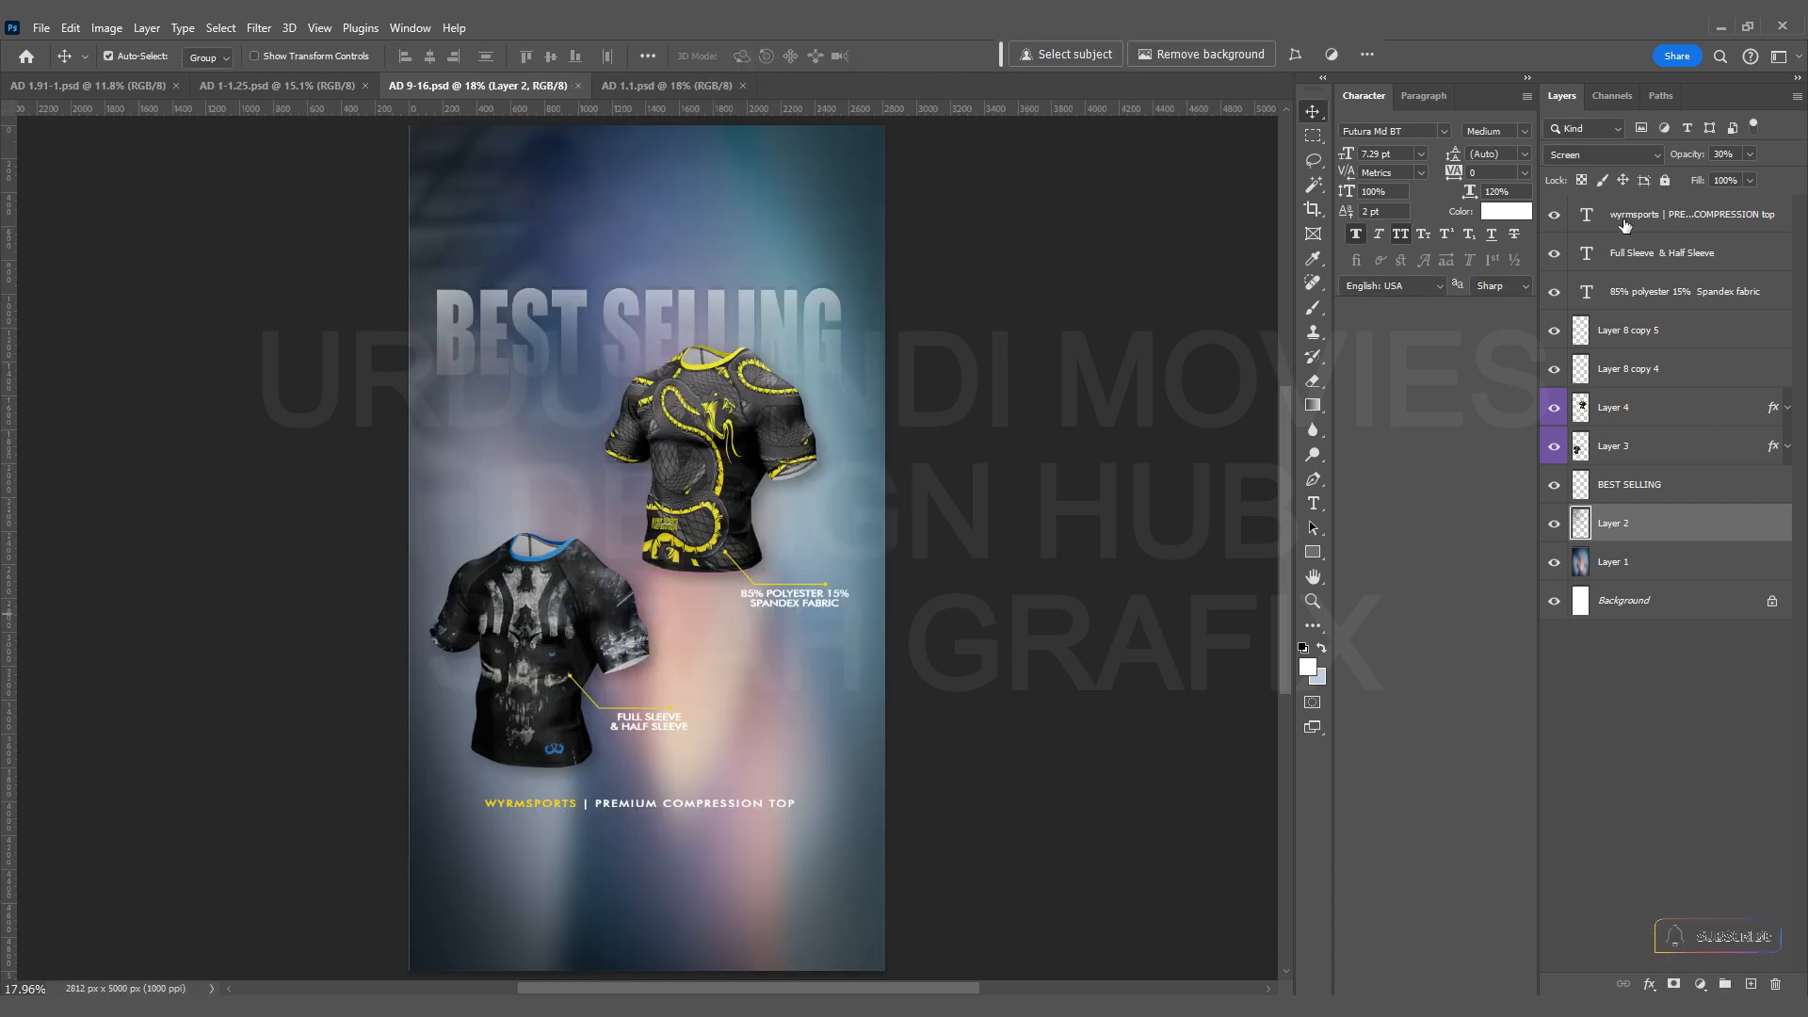
Set the WYRMSPORTS tagline's tracking to 0, enlarge it to about 124%, and move it near the canvas's bottom edge.
left_click(1625, 224)
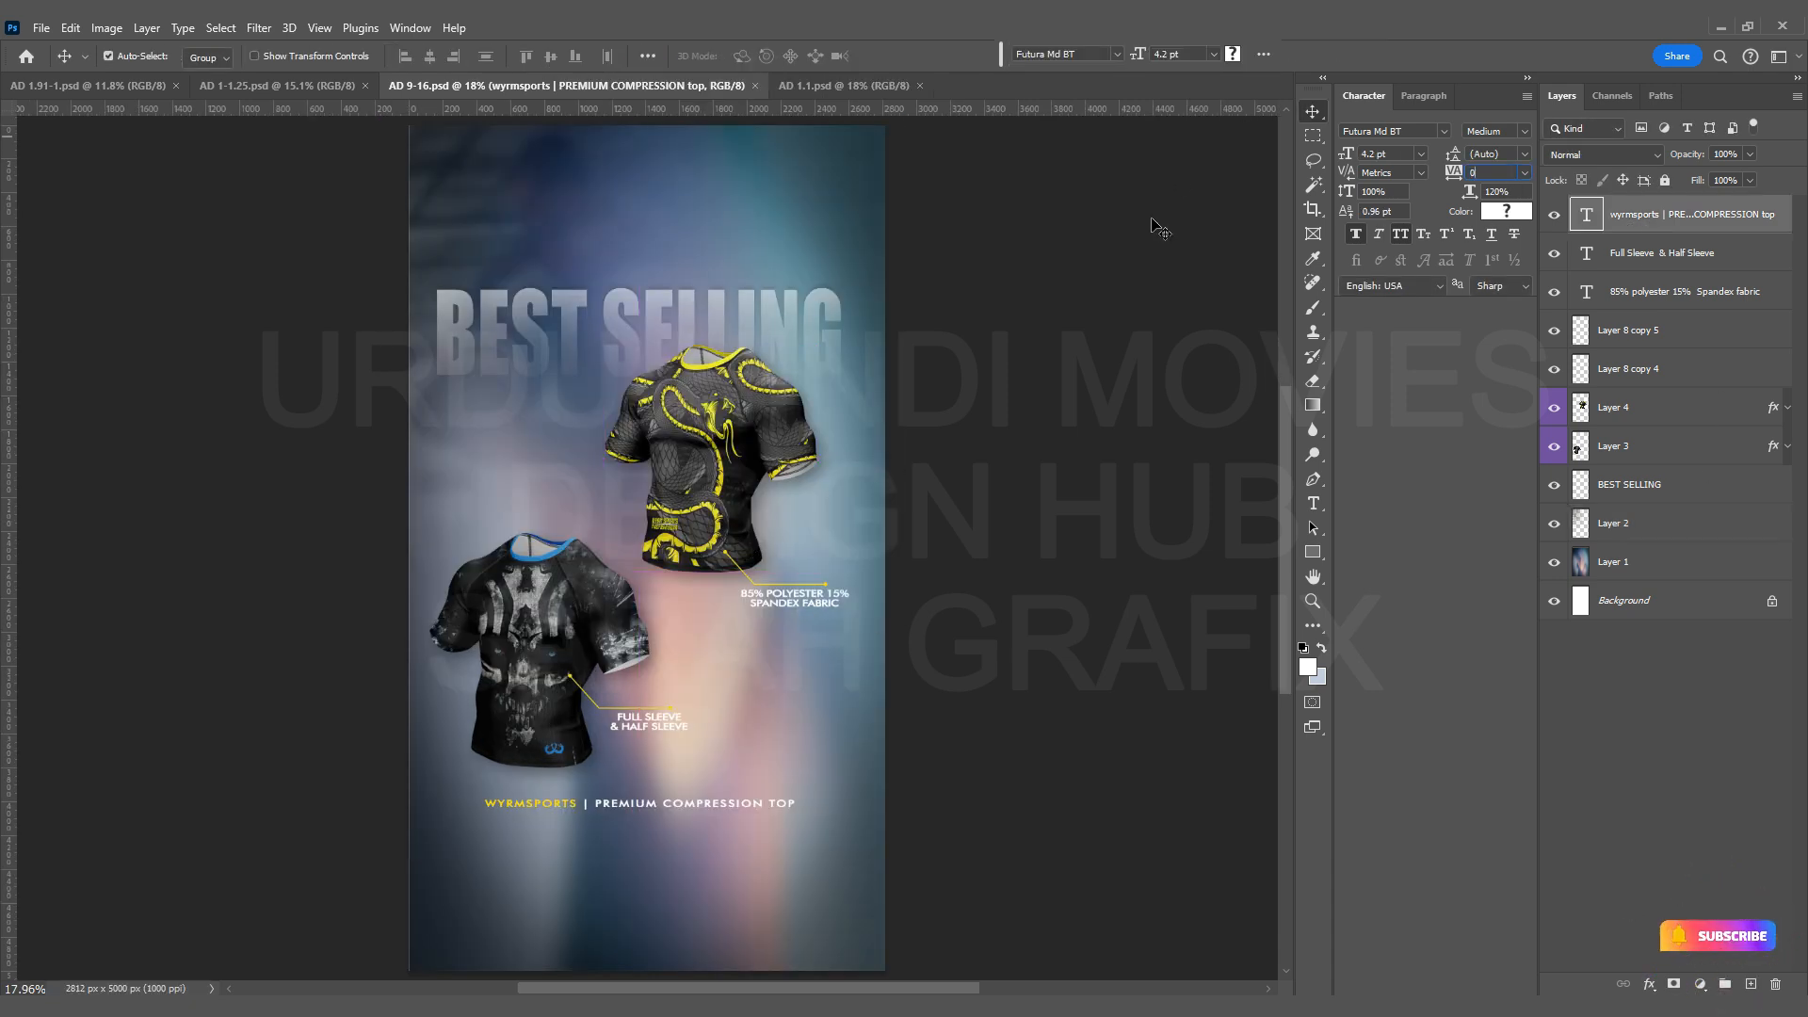
scroll(780, 597, "up", 4)
left_click_drag(843, 727, 836, 218)
key("ctrl+t")
left_click_drag(567, 572, 566, 618)
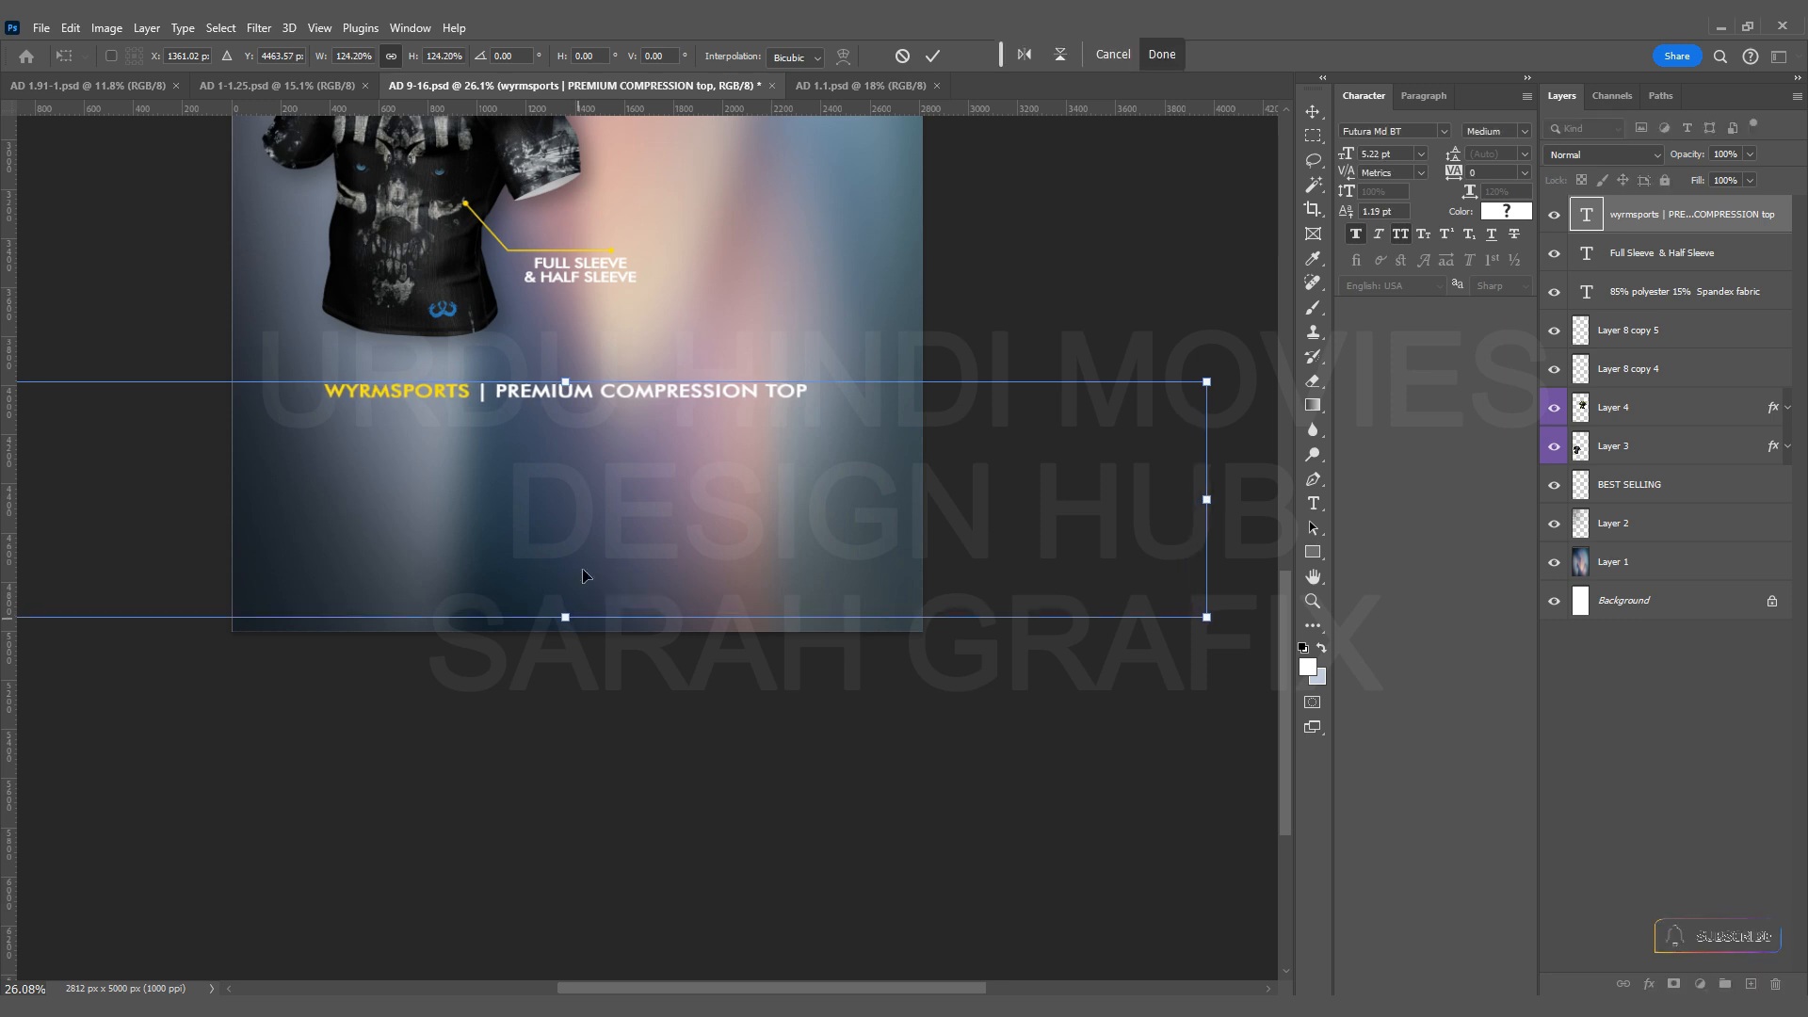
left_click_drag(588, 444, 620, 622)
key("Return")
Enlarge the tagline slightly to 5.55 pt, centre it horizontally on the Background layer, and save the file.
key("ctrl+t")
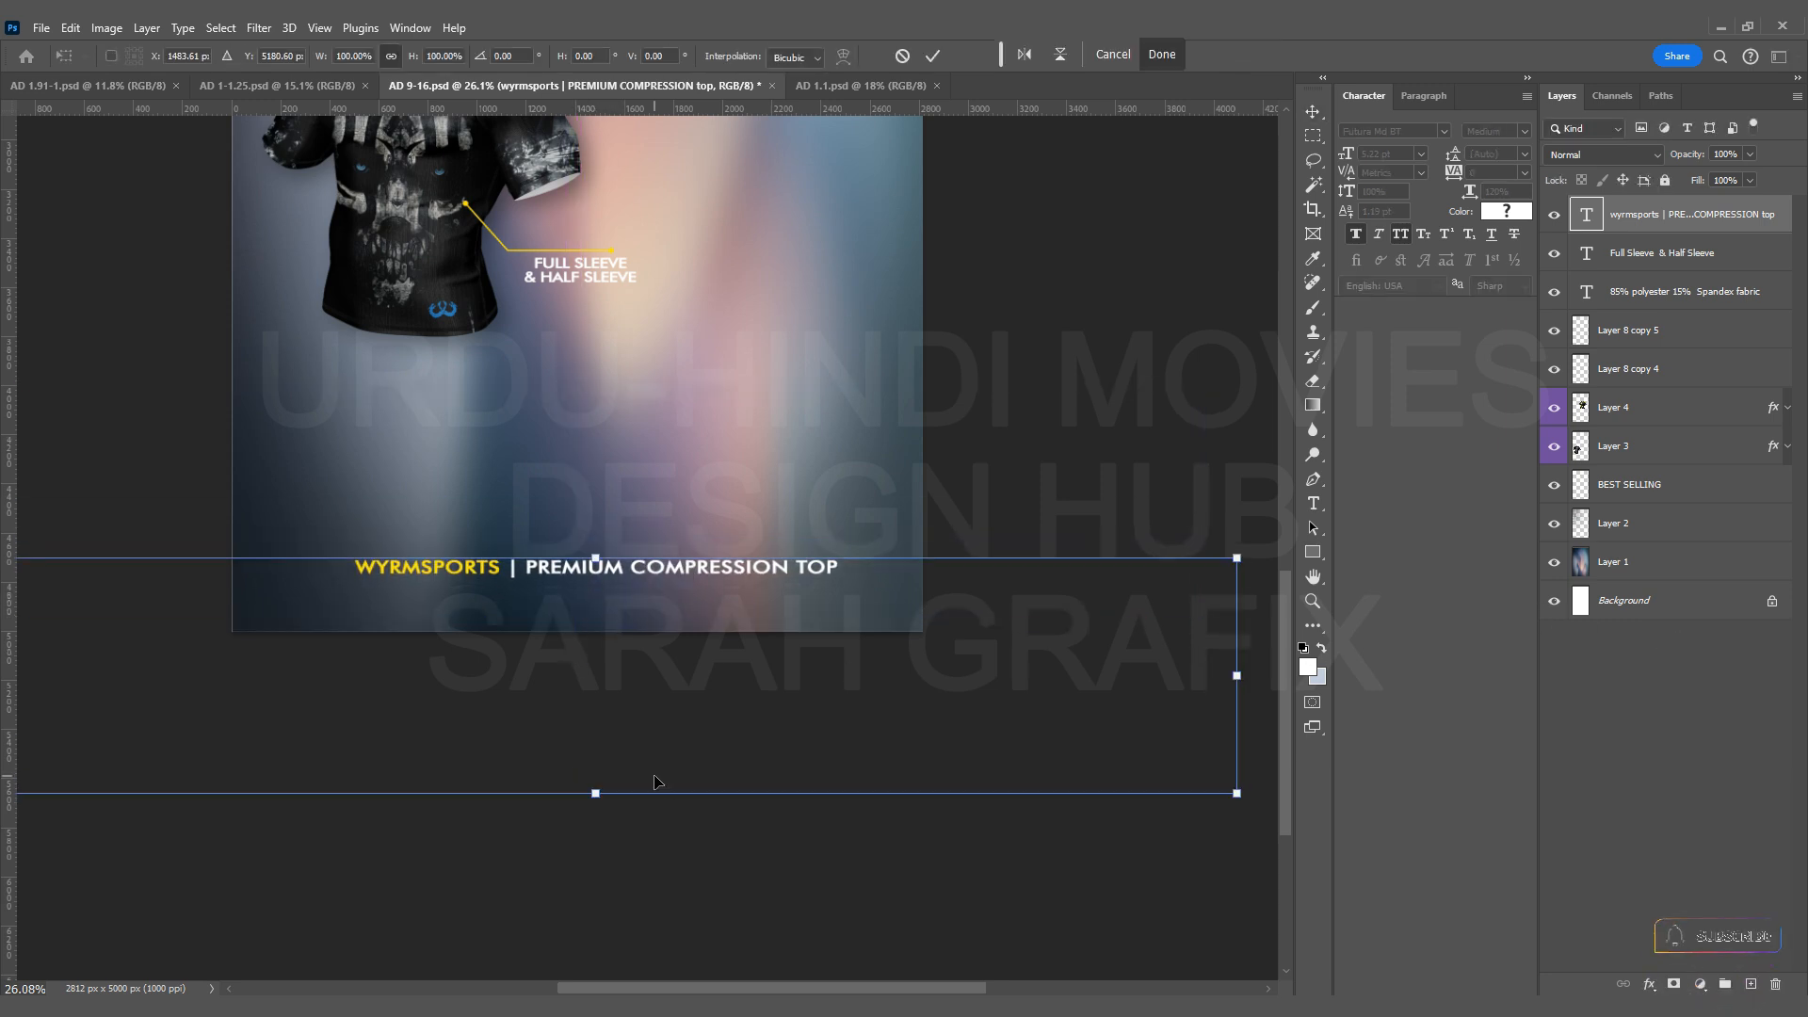
left_click_drag(596, 799, 597, 807)
key("Return")
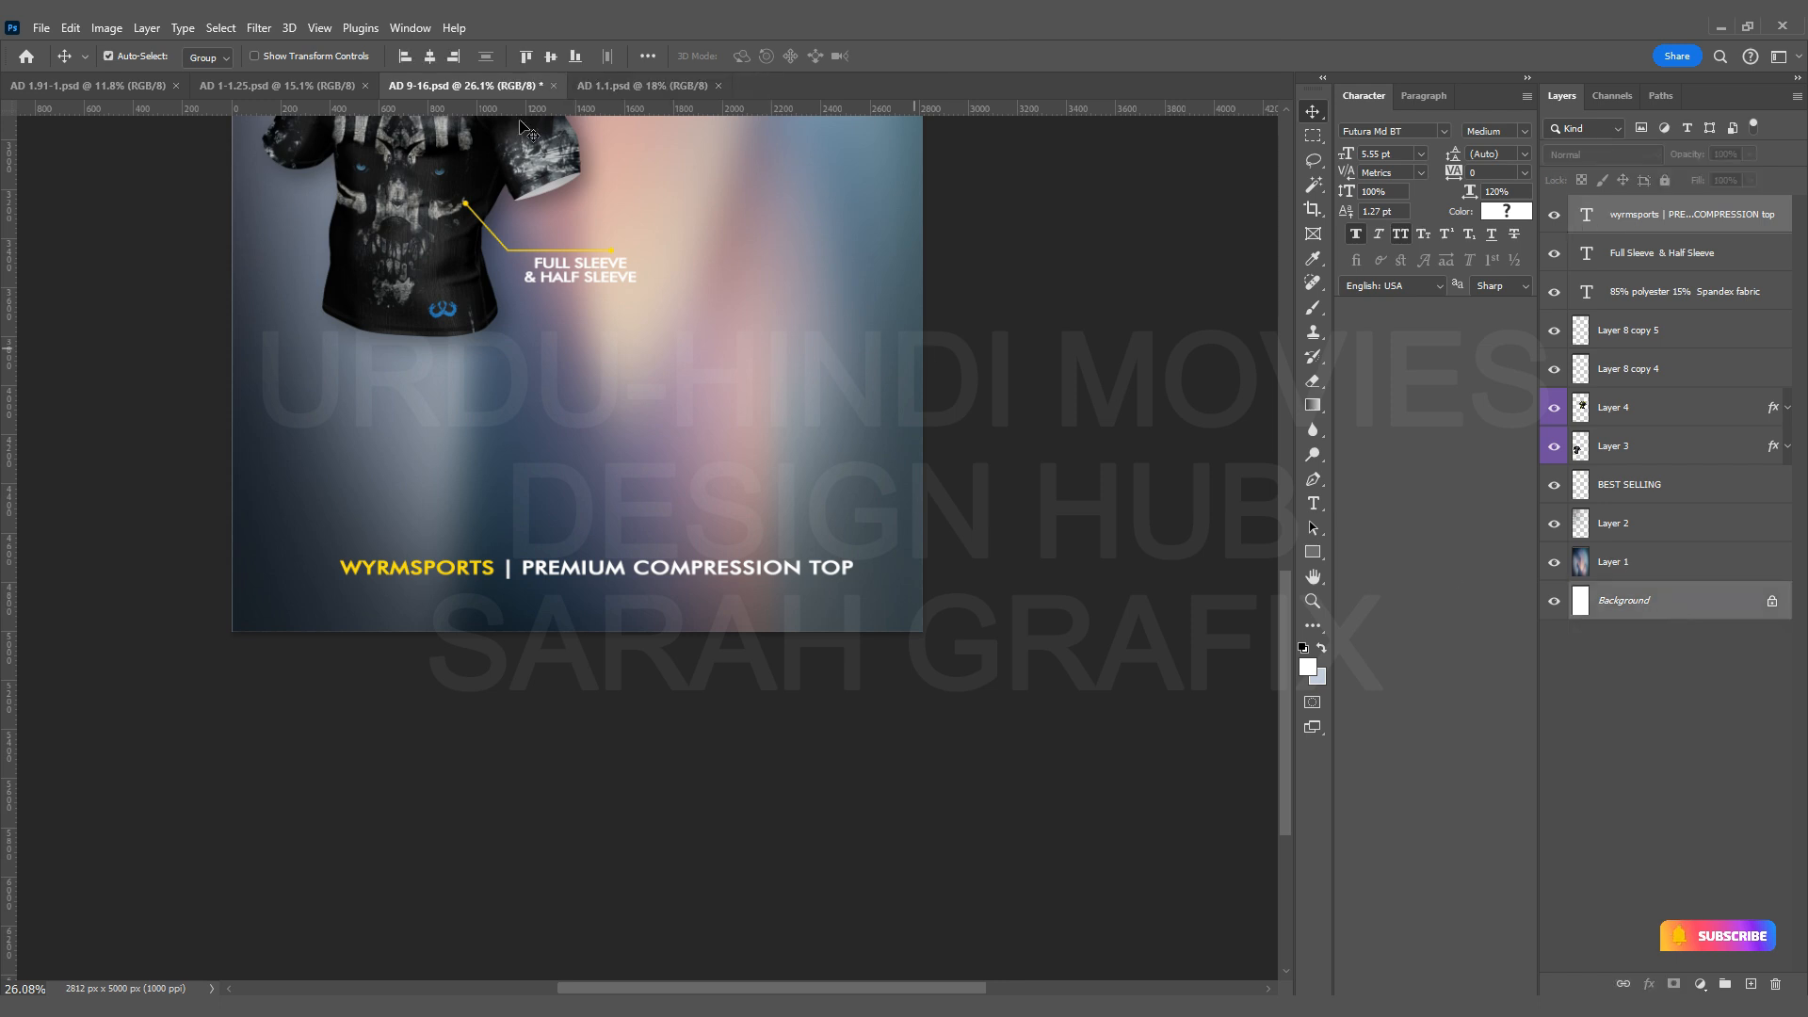
left_click(1733, 603)
key("ctrl+0")
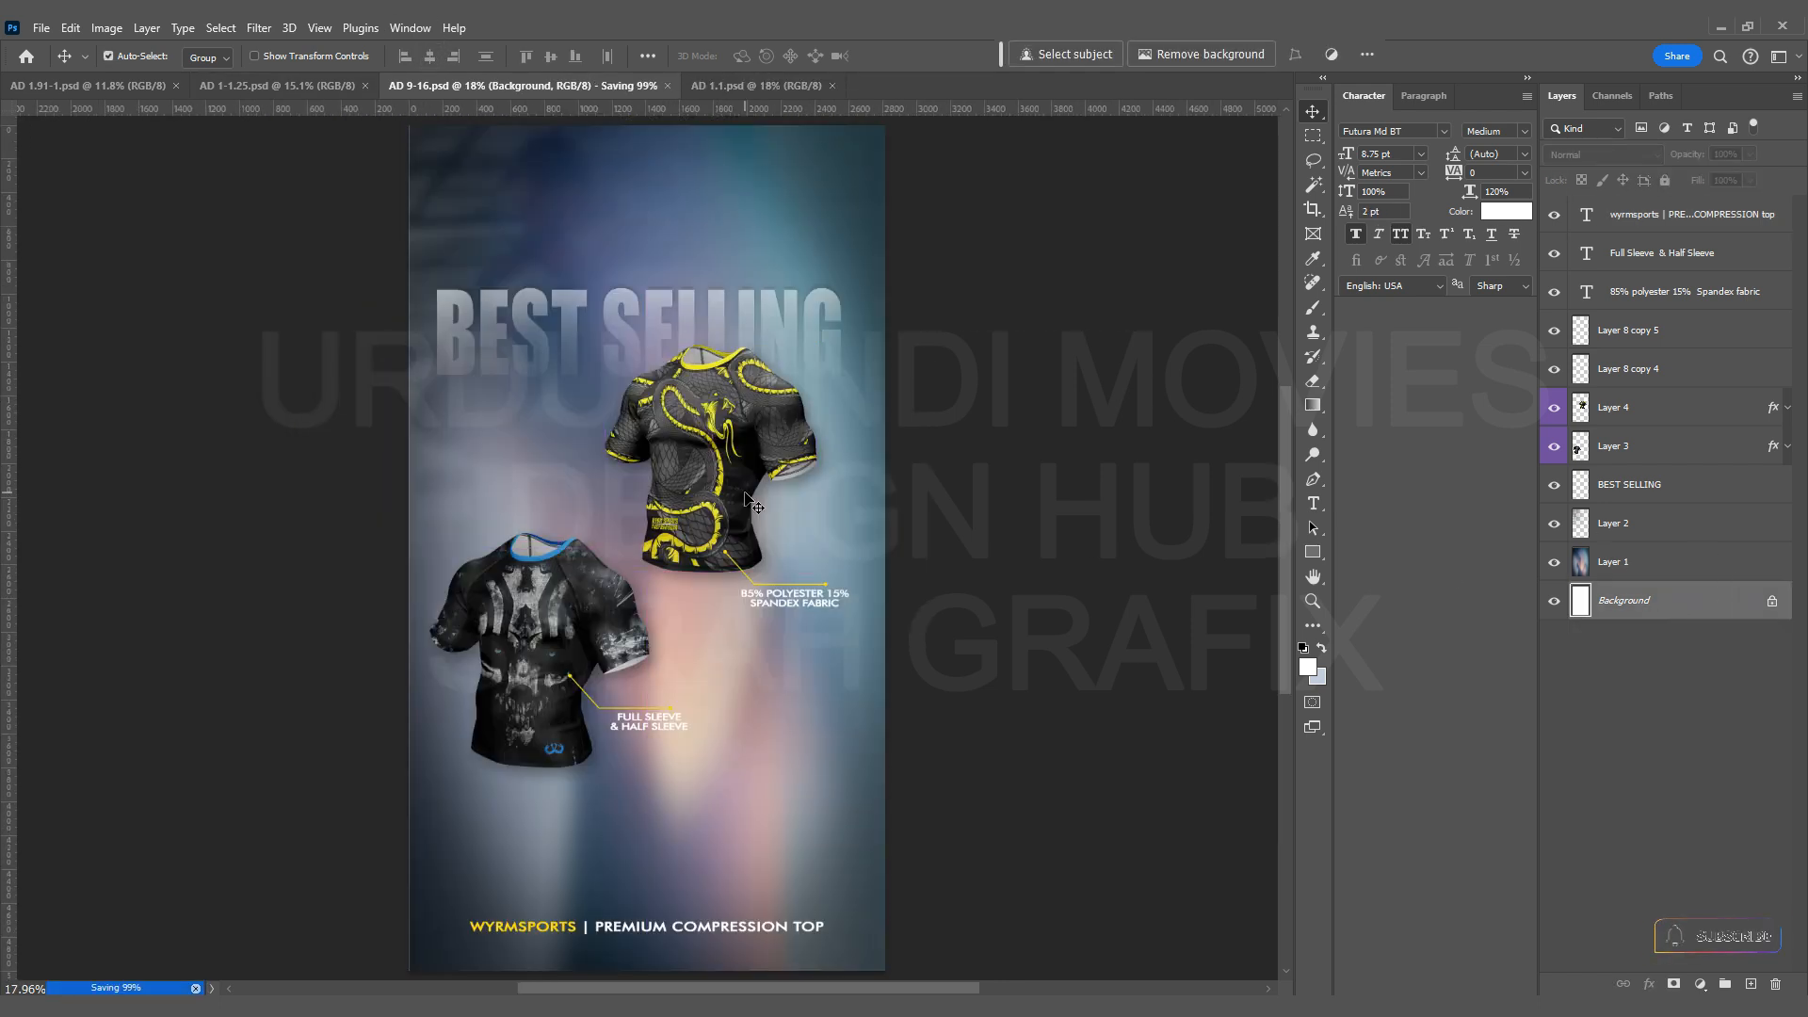
Move the BEST SELLING headline up near the canvas's top edge and centre it horizontally on the Background layer.
scroll(662, 226, "up", 1)
left_click(661, 226)
scroll(520, 396, "up", 3)
left_click_drag(665, 370, 678, 195)
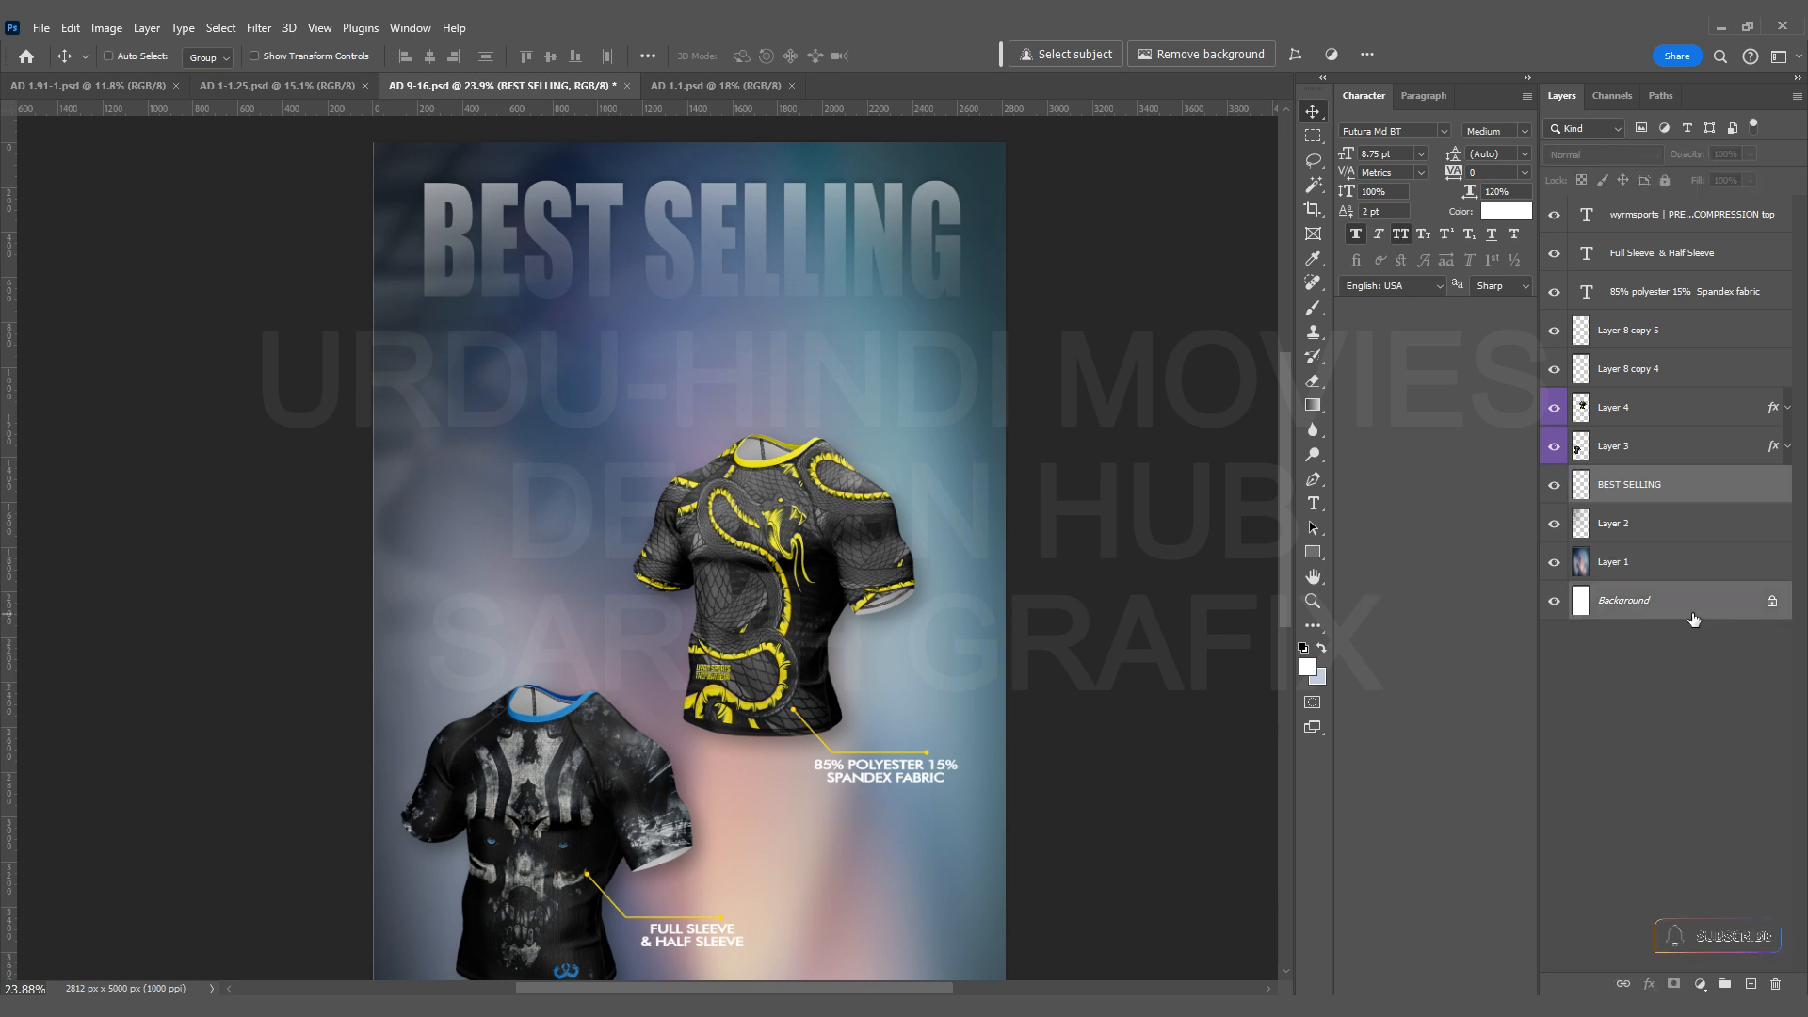
Widen the Layer 1 background slightly beyond both side edges of the canvas and save the file.
left_click(1594, 556)
scroll(424, 505, "down", 2)
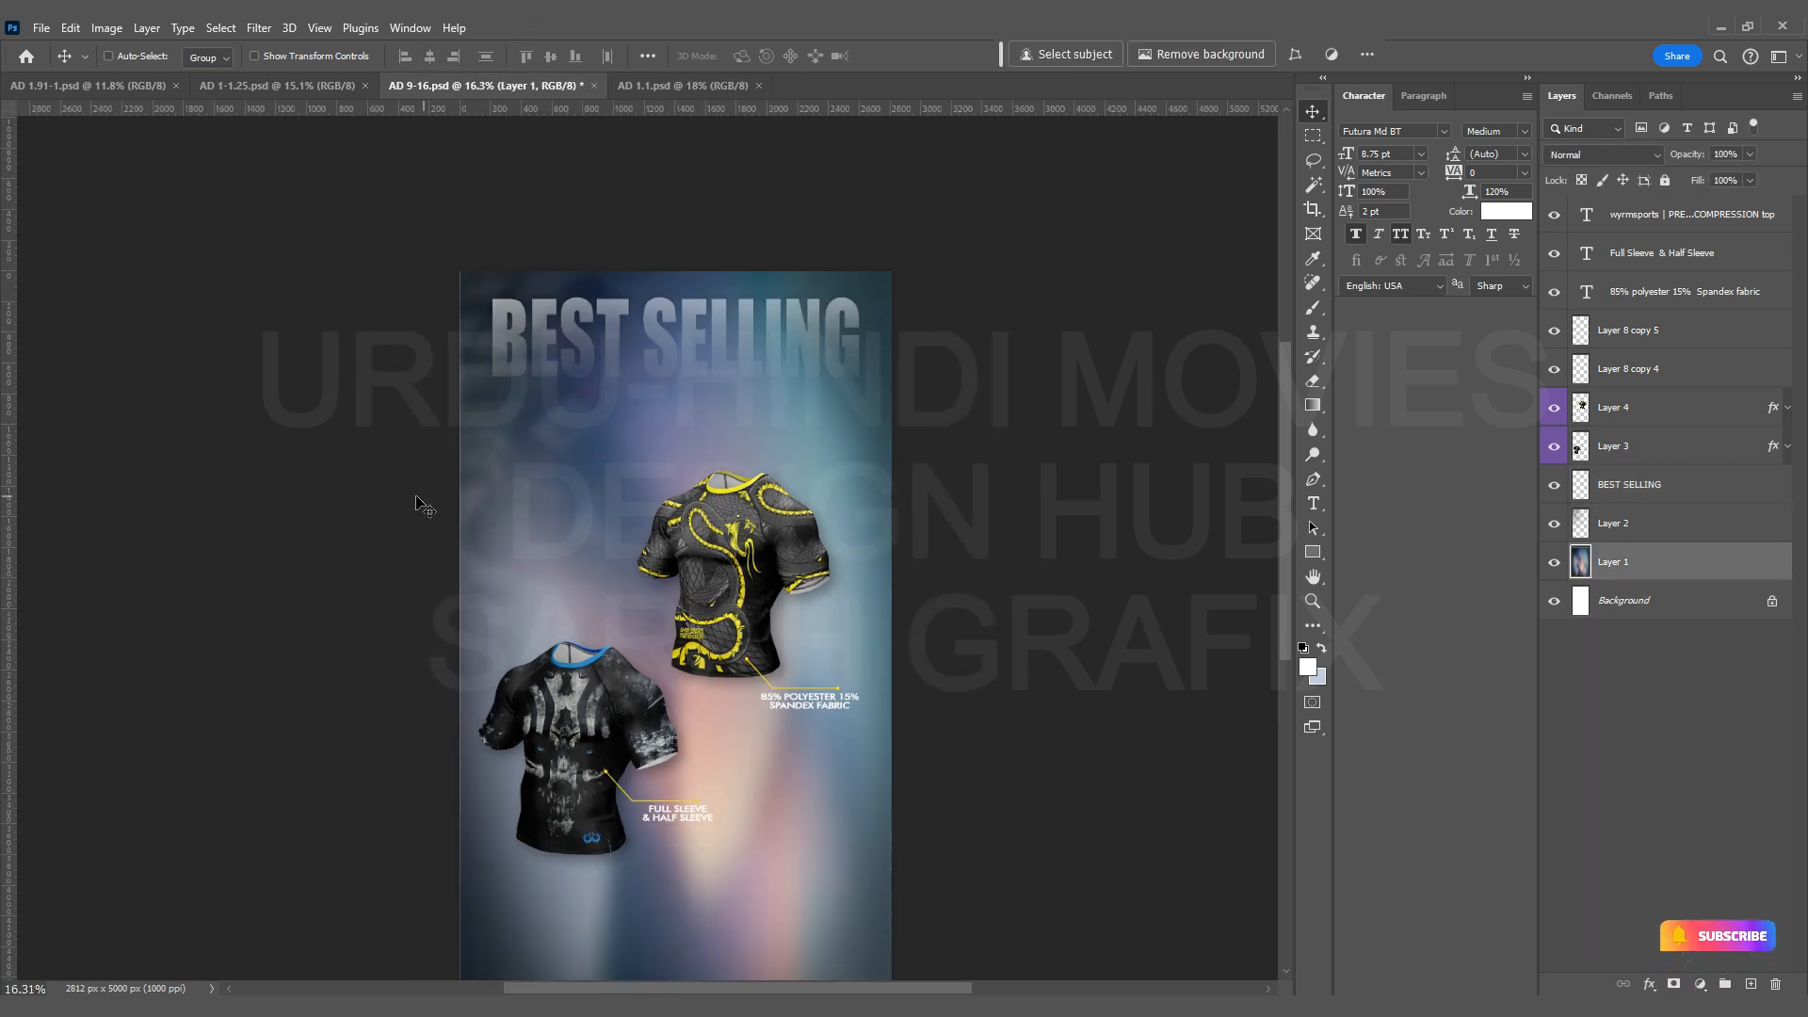
key("ctrl+t")
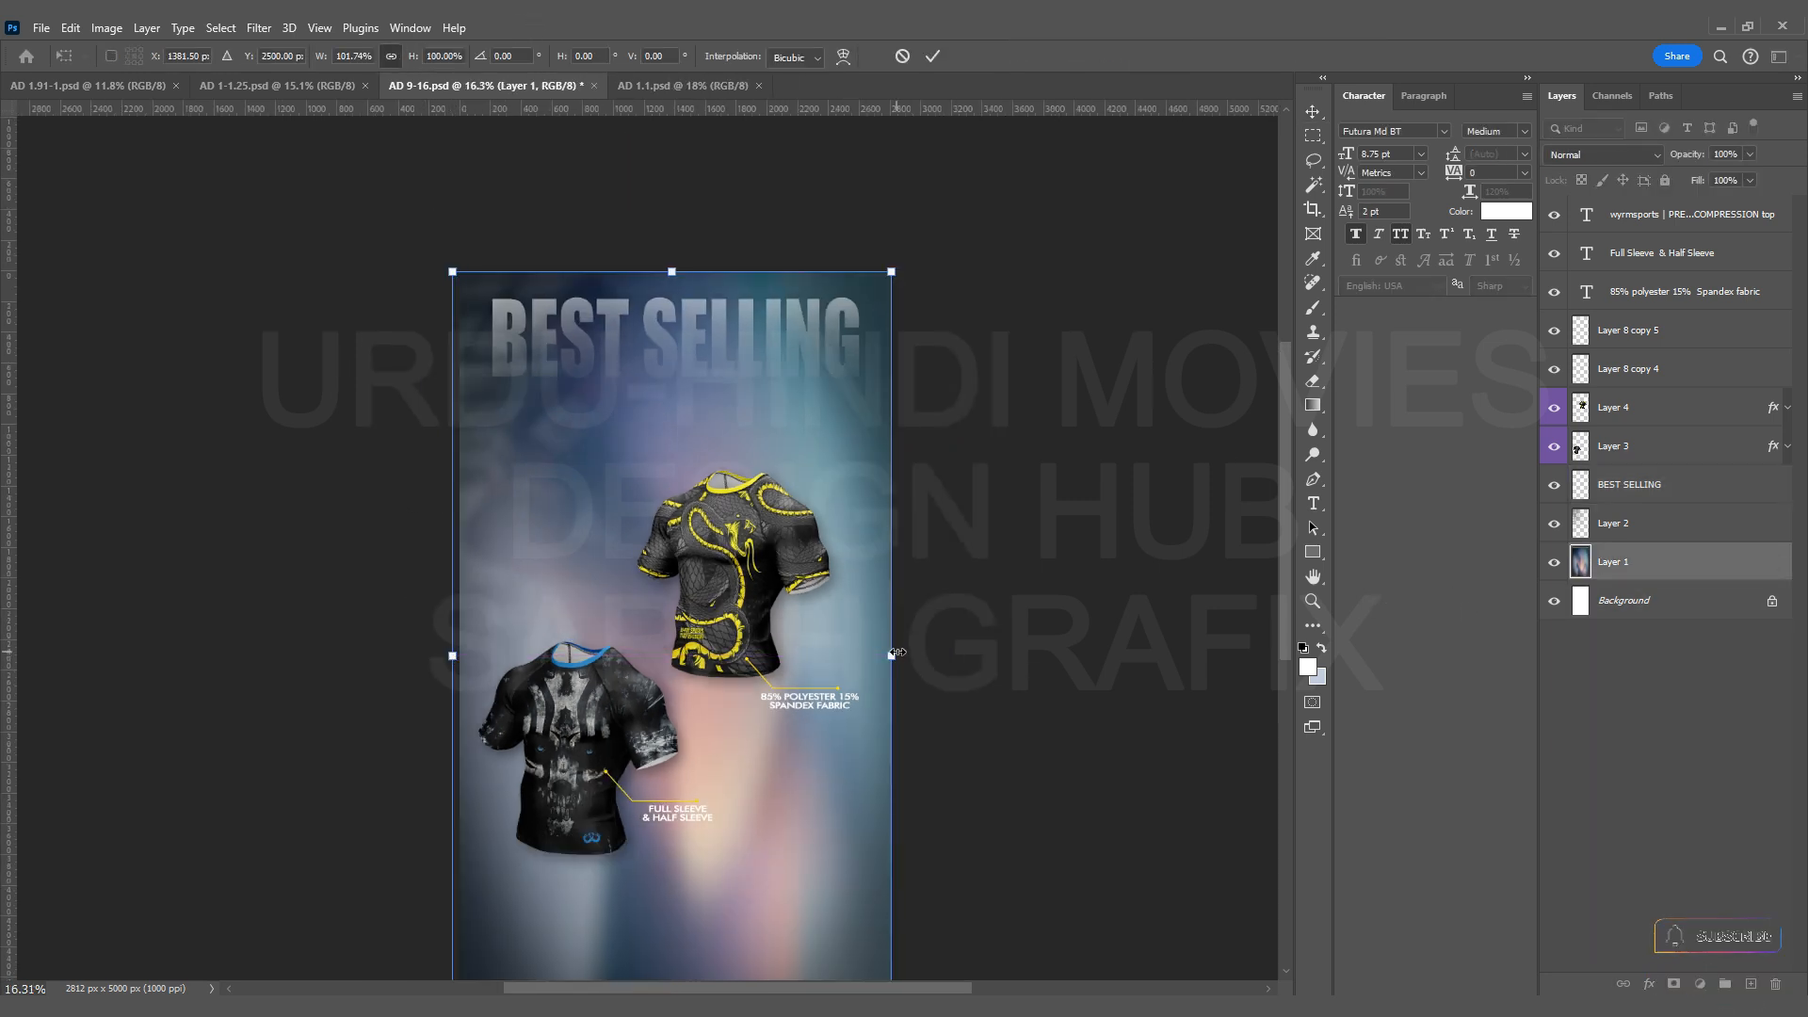
left_click_drag(898, 652, 910, 652)
key("Return")
key("ctrl+0")
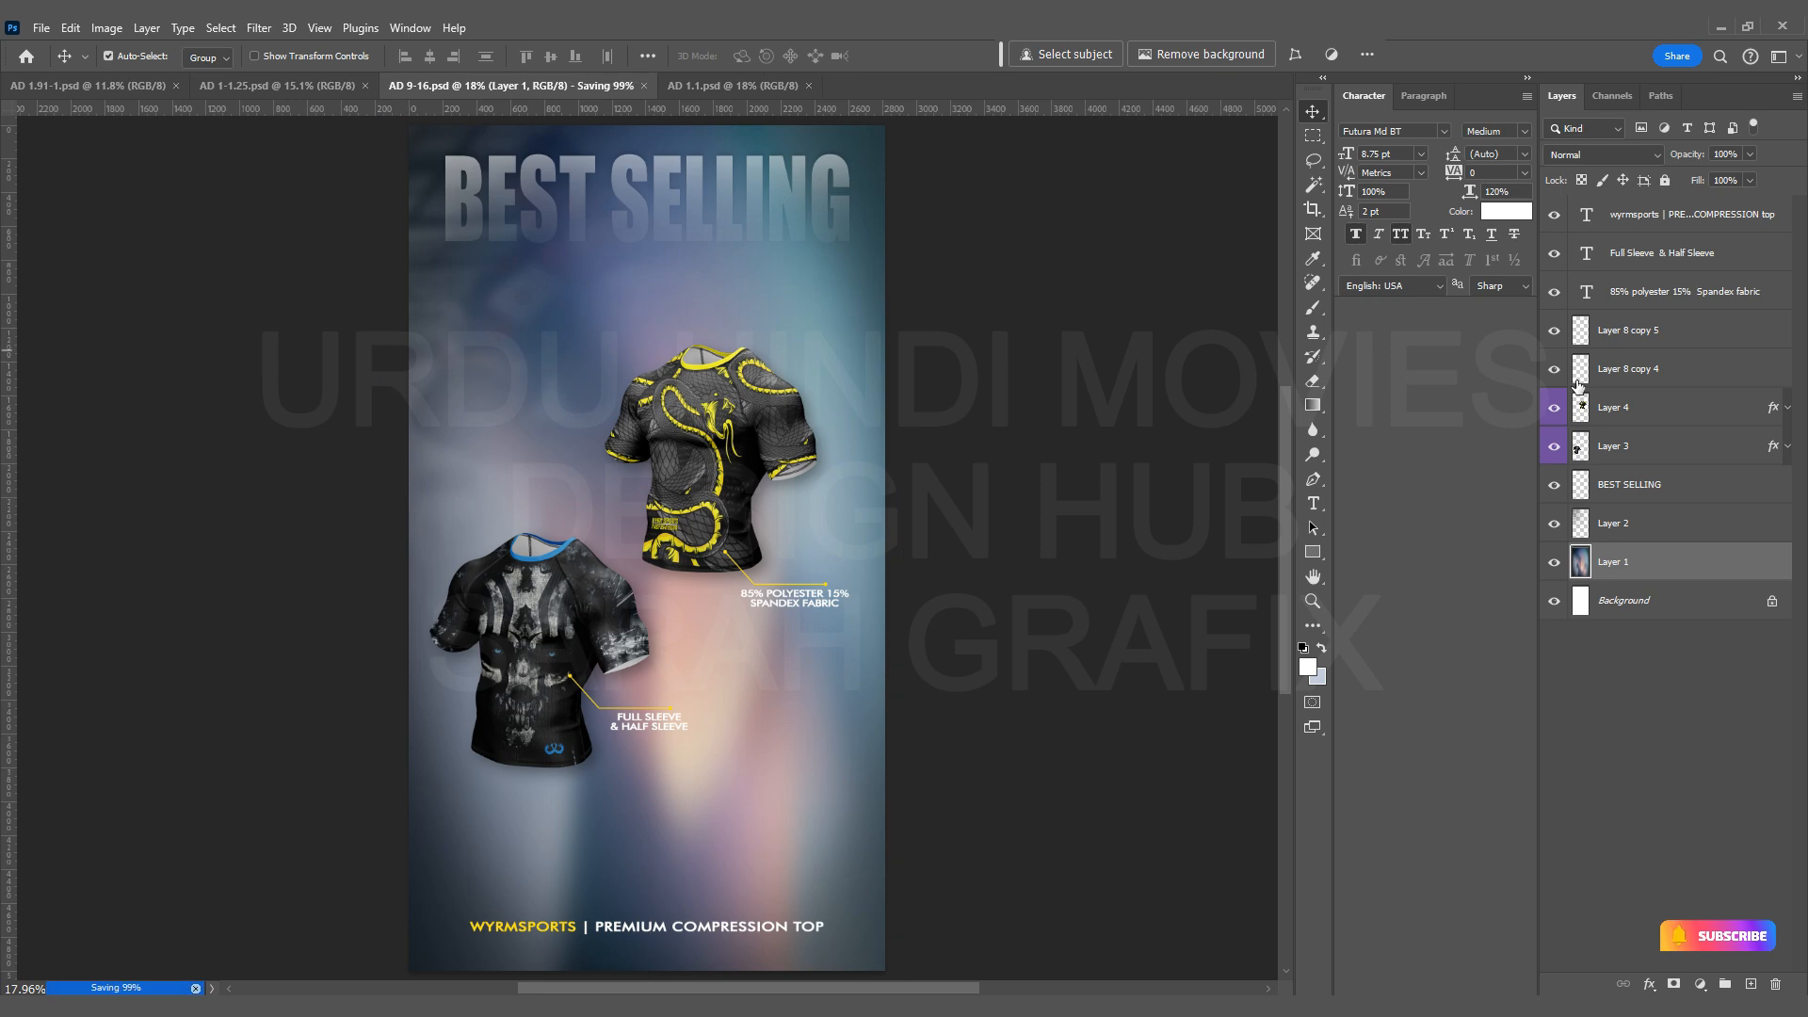
Move both shirts and their callouts together slightly up and left.
left_click(1225, 654)
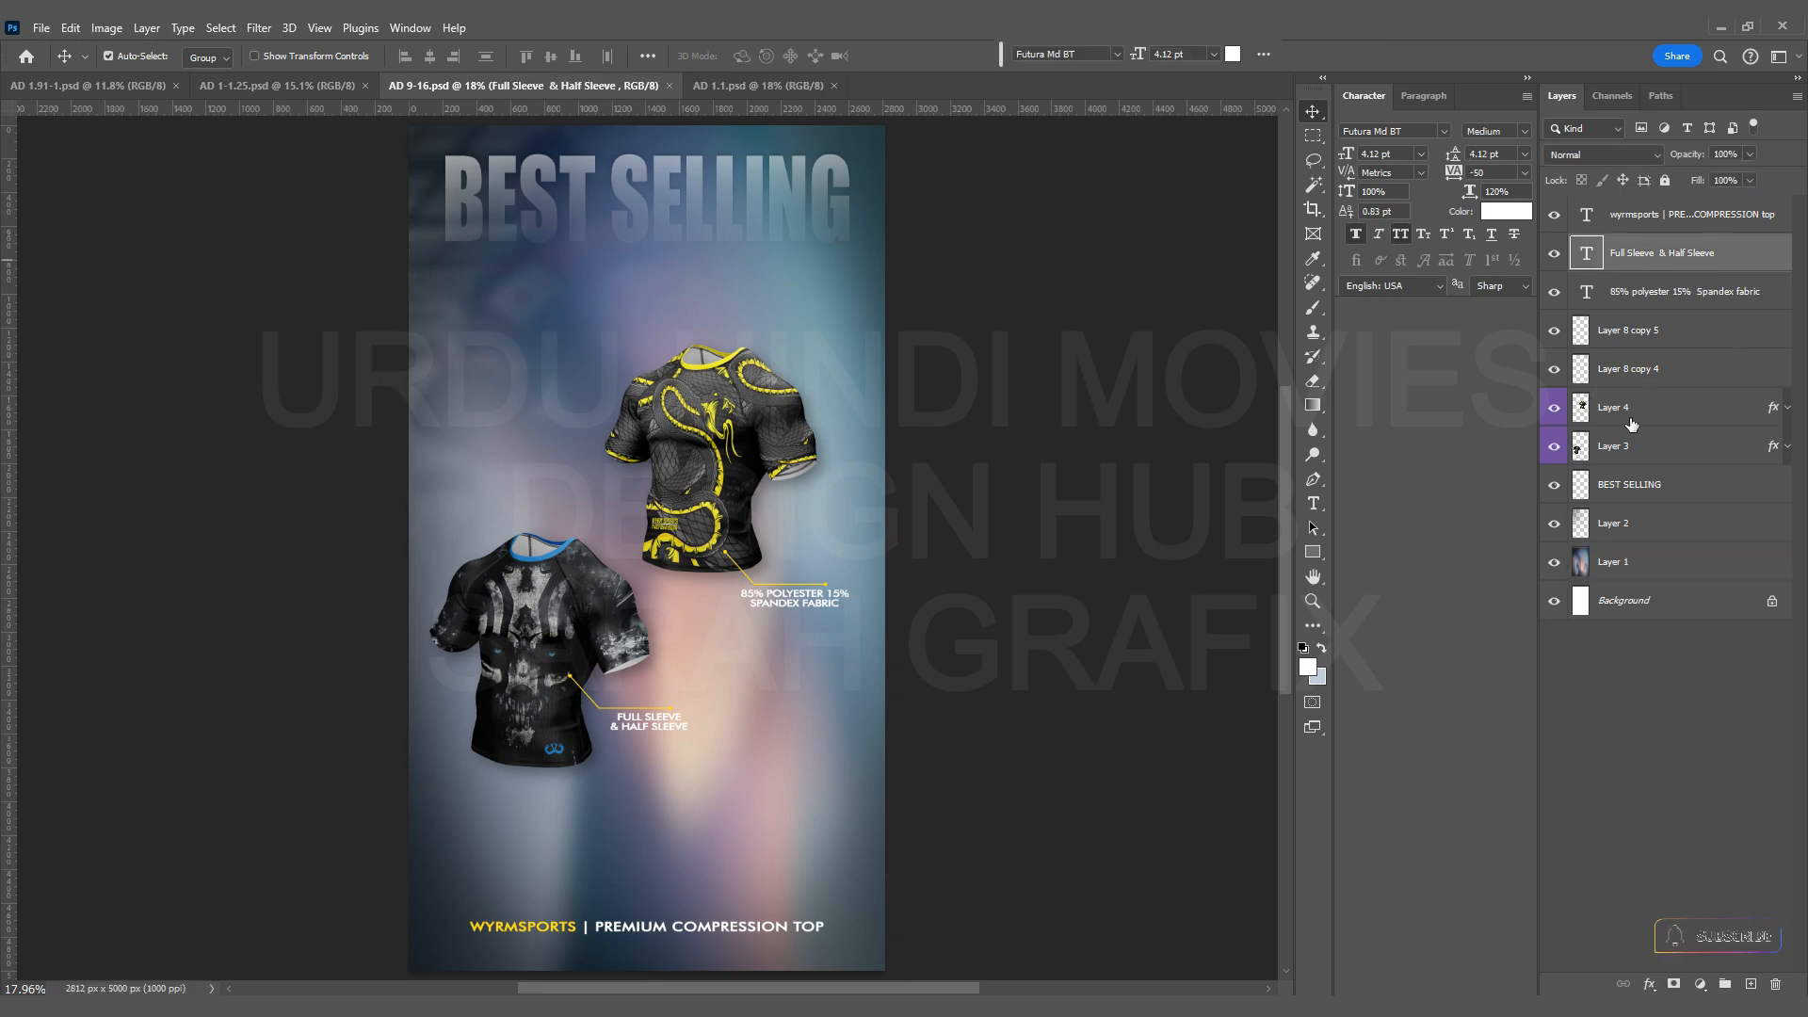
left_click(1629, 444, "shift")
scroll(763, 542, "up", 2)
left_click_drag(761, 541, 654, 416)
Move the yellow snake shirt up and left below the headline, and bring its callout line onto the shirt's hem.
left_click(952, 533)
scroll(670, 450, "up", 3)
scroll(671, 462, "up", 3)
scroll(772, 739, "down", 3)
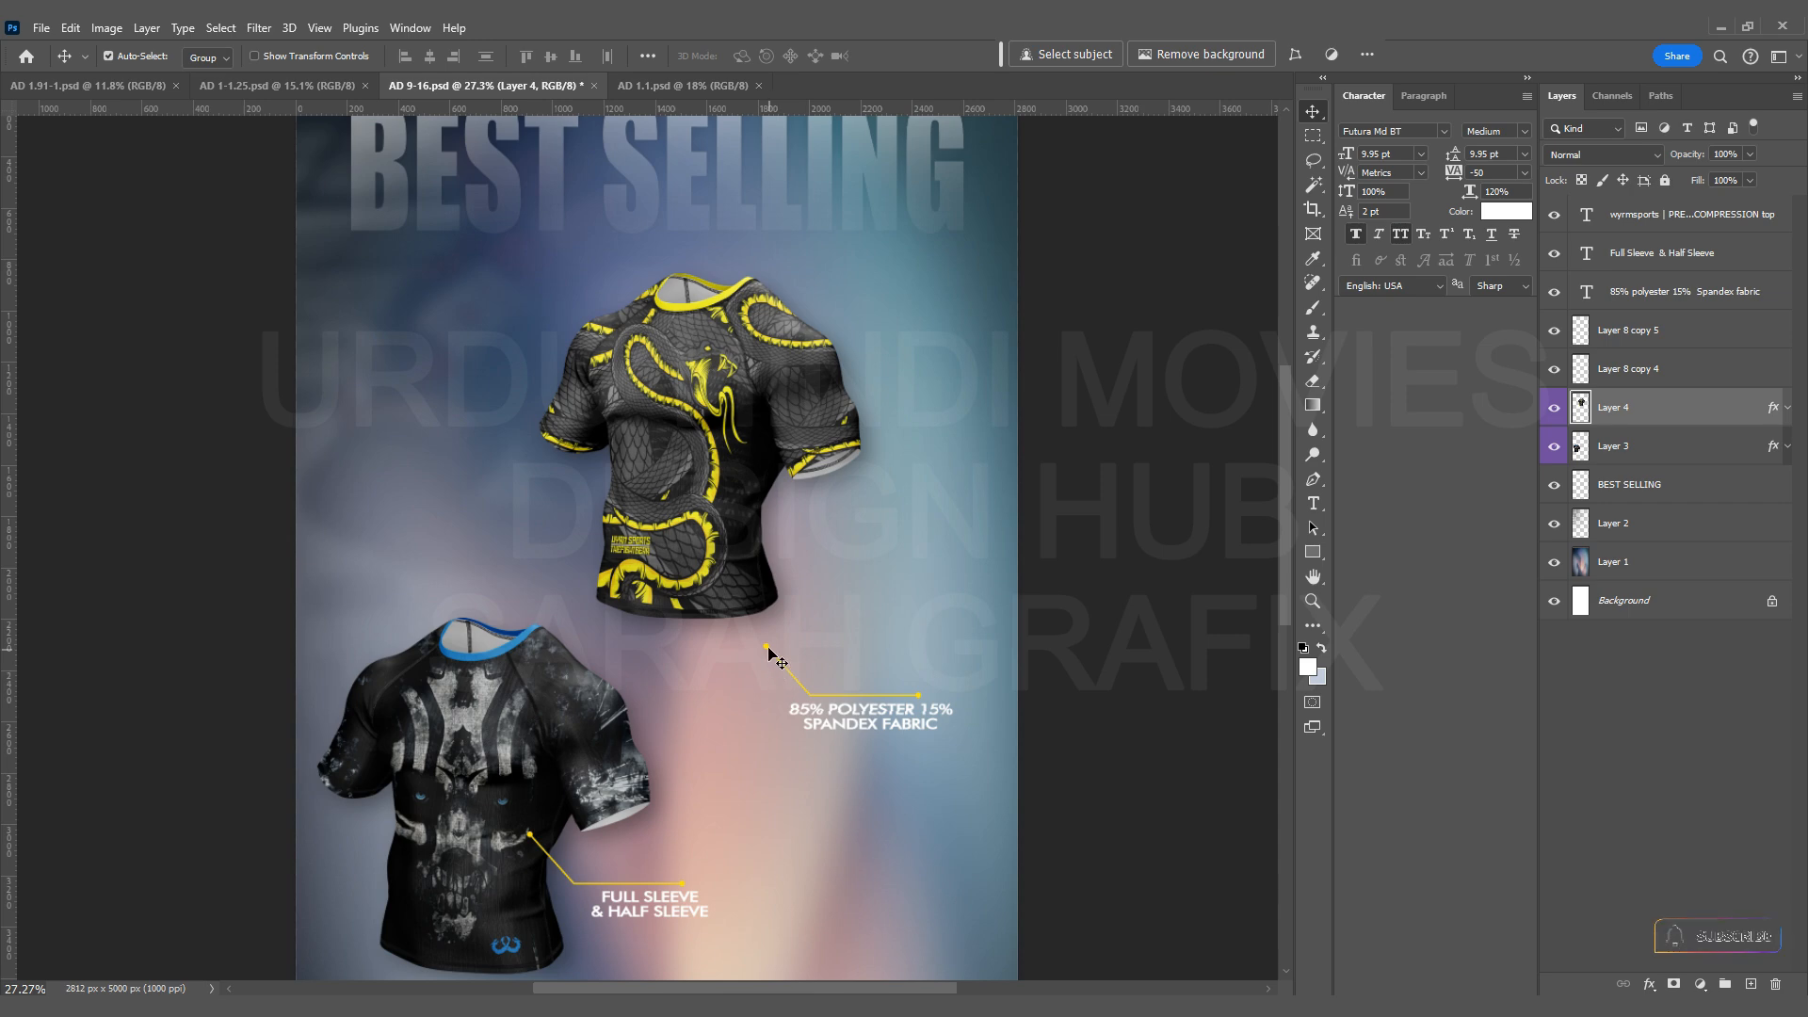
left_click_drag(768, 652, 710, 617)
Place the 85% polyester fabric text directly beneath its callout line and save the file.
scroll(733, 676, "up", 4)
left_click_drag(825, 731, 653, 657)
scroll(810, 660, "up", 7)
scroll(812, 662, "up", 3)
left_click_drag(802, 640, 811, 628)
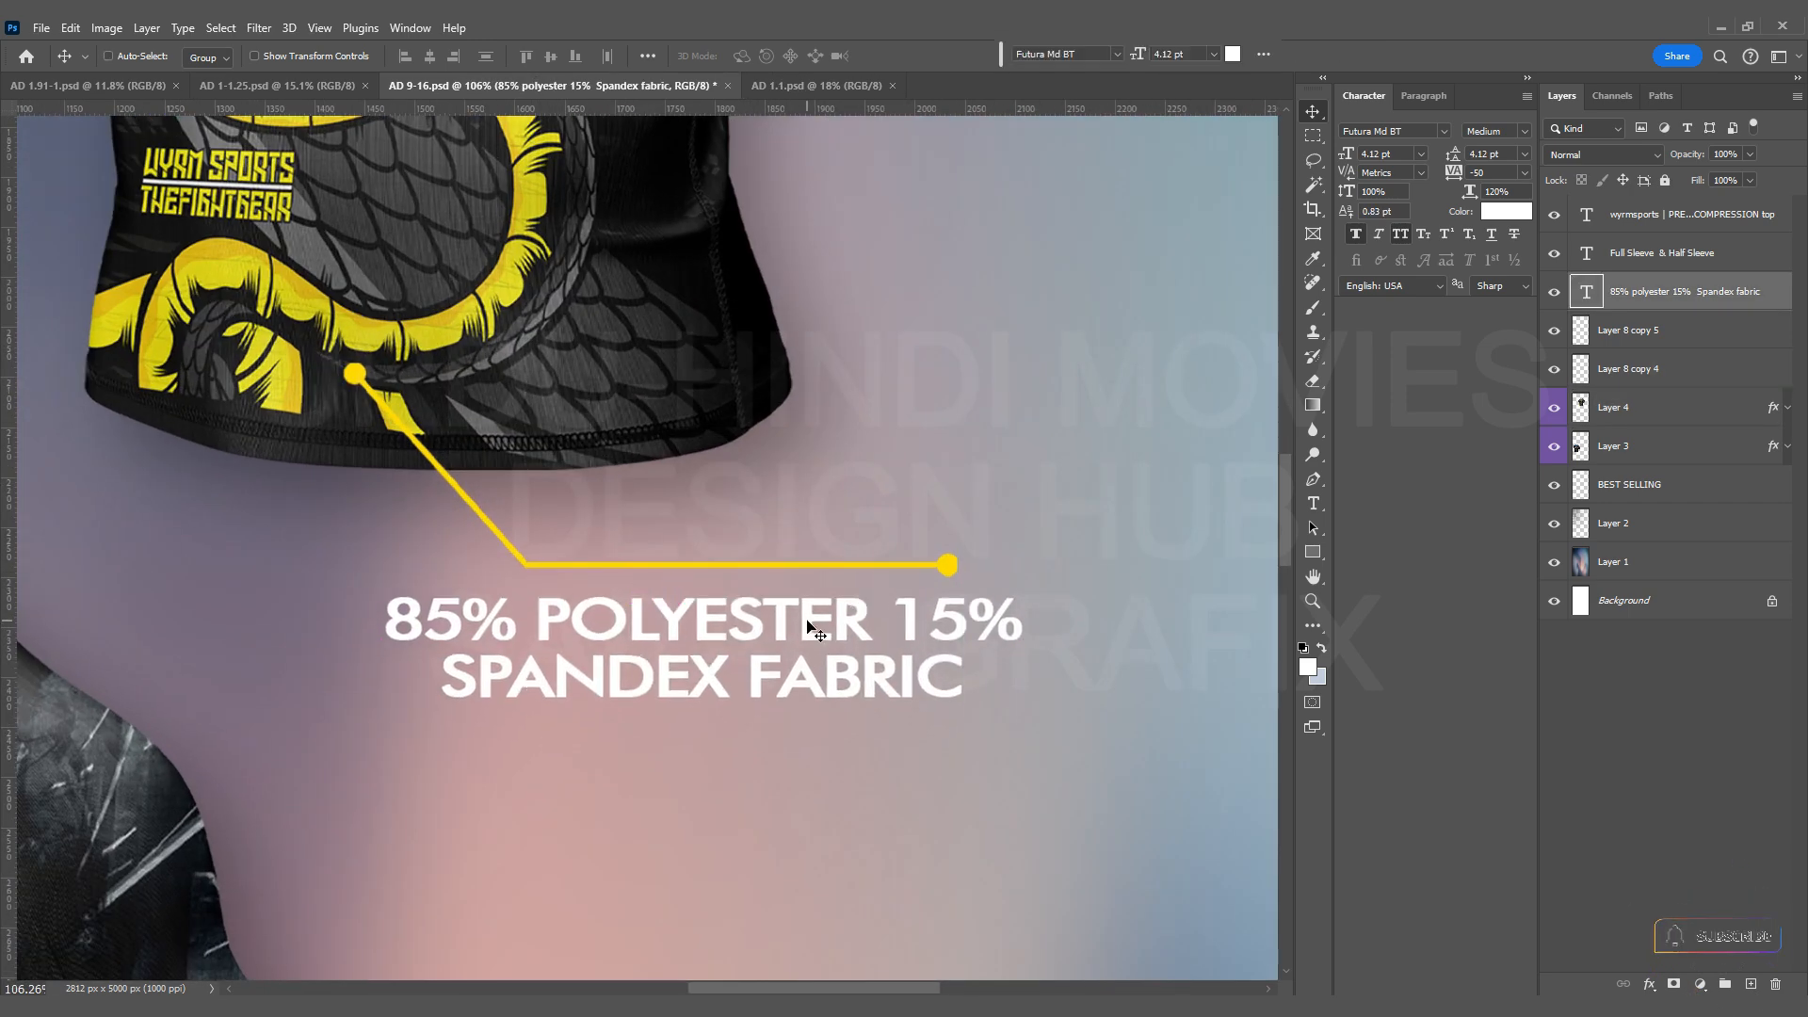
key("ctrl+0")
key("ctrl+s")
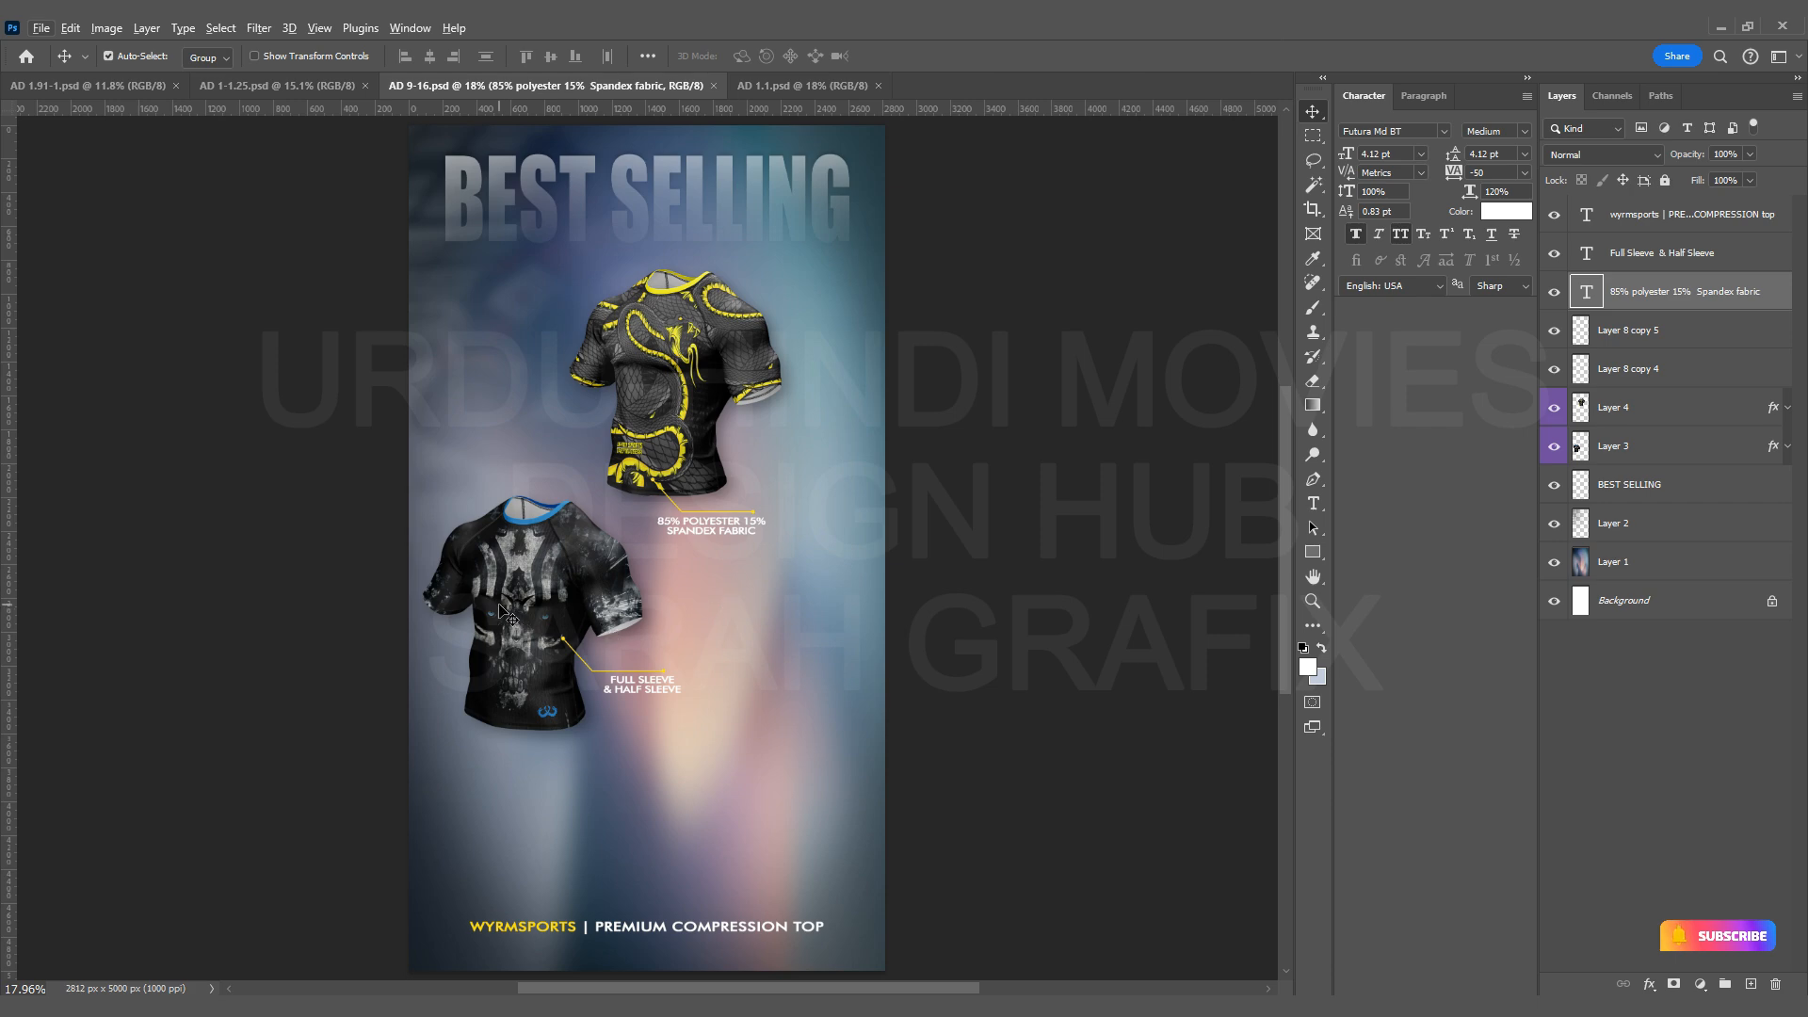
Move the skull shirt with its callout line and sleeve text down and right, and save the file.
left_click(506, 614)
scroll(591, 683, "up", 6)
left_click(665, 669, "shift")
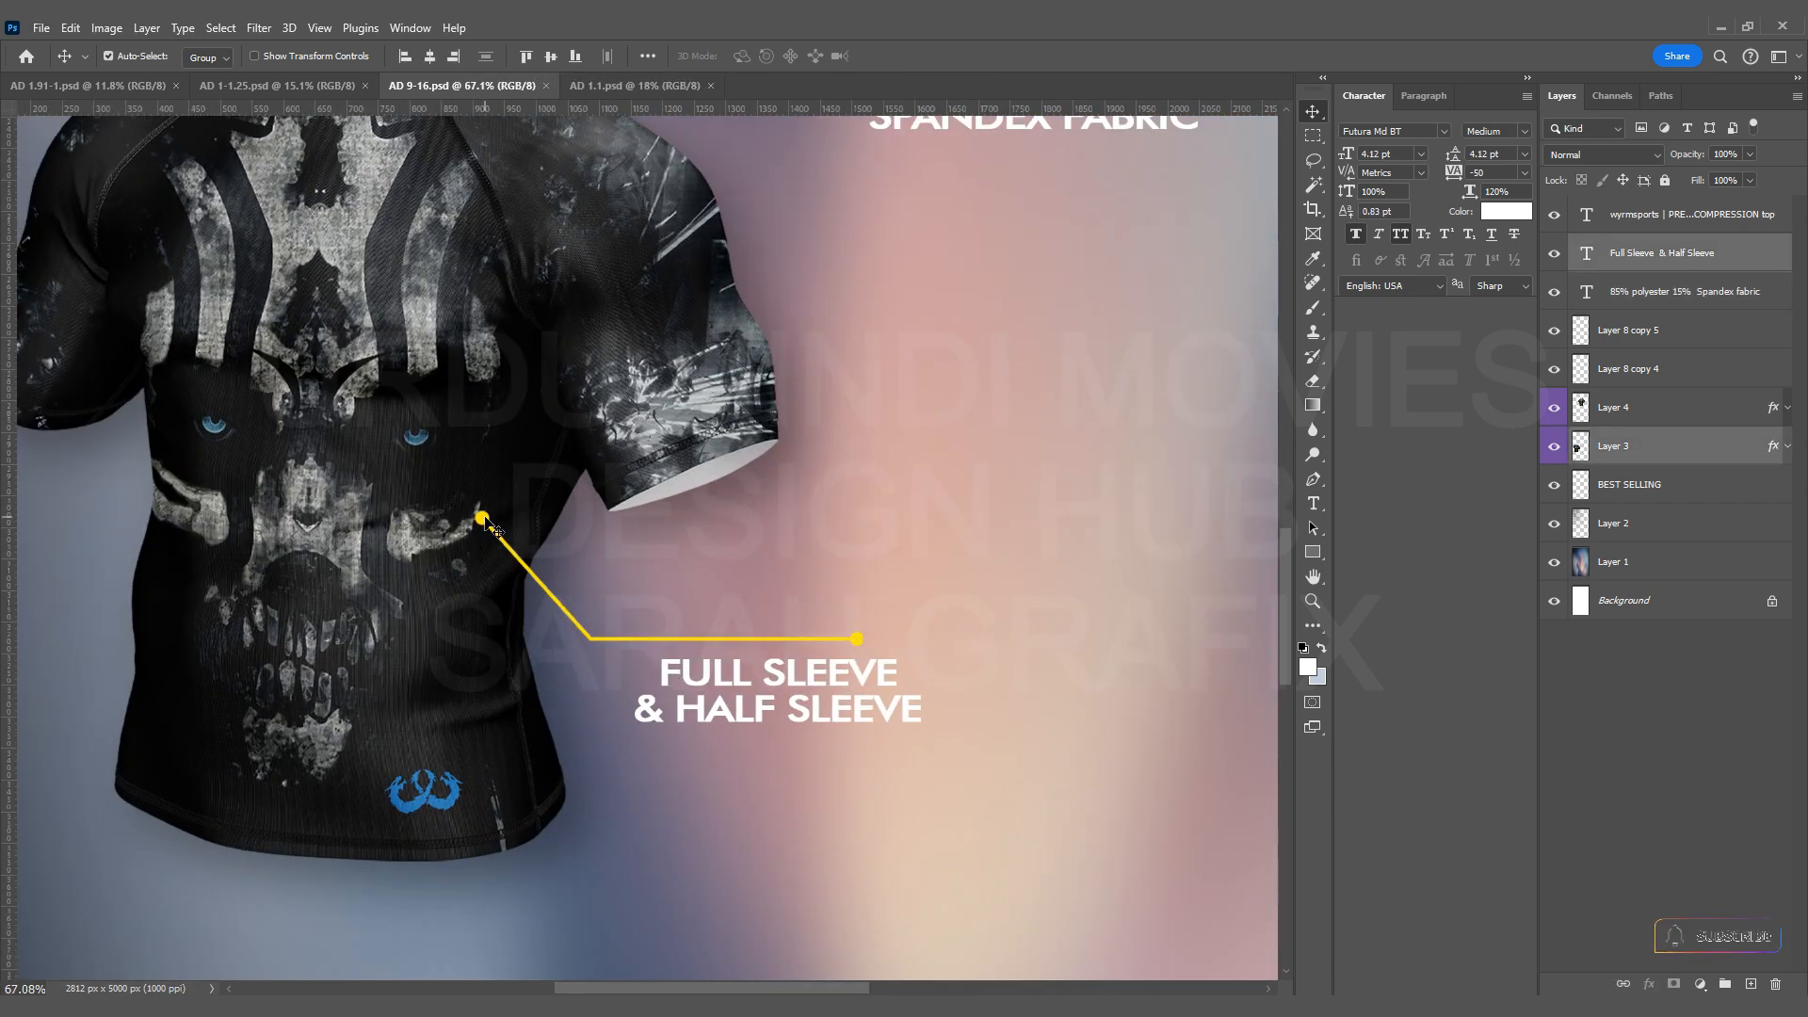
left_click(491, 525, "shift")
scroll(561, 610, "down", 5)
left_click_drag(475, 612, 556, 604)
key("ctrl+0")
key("ctrl+s")
scroll(594, 597, "down", 2)
key("ctrl+0")
key("ctrl+s")
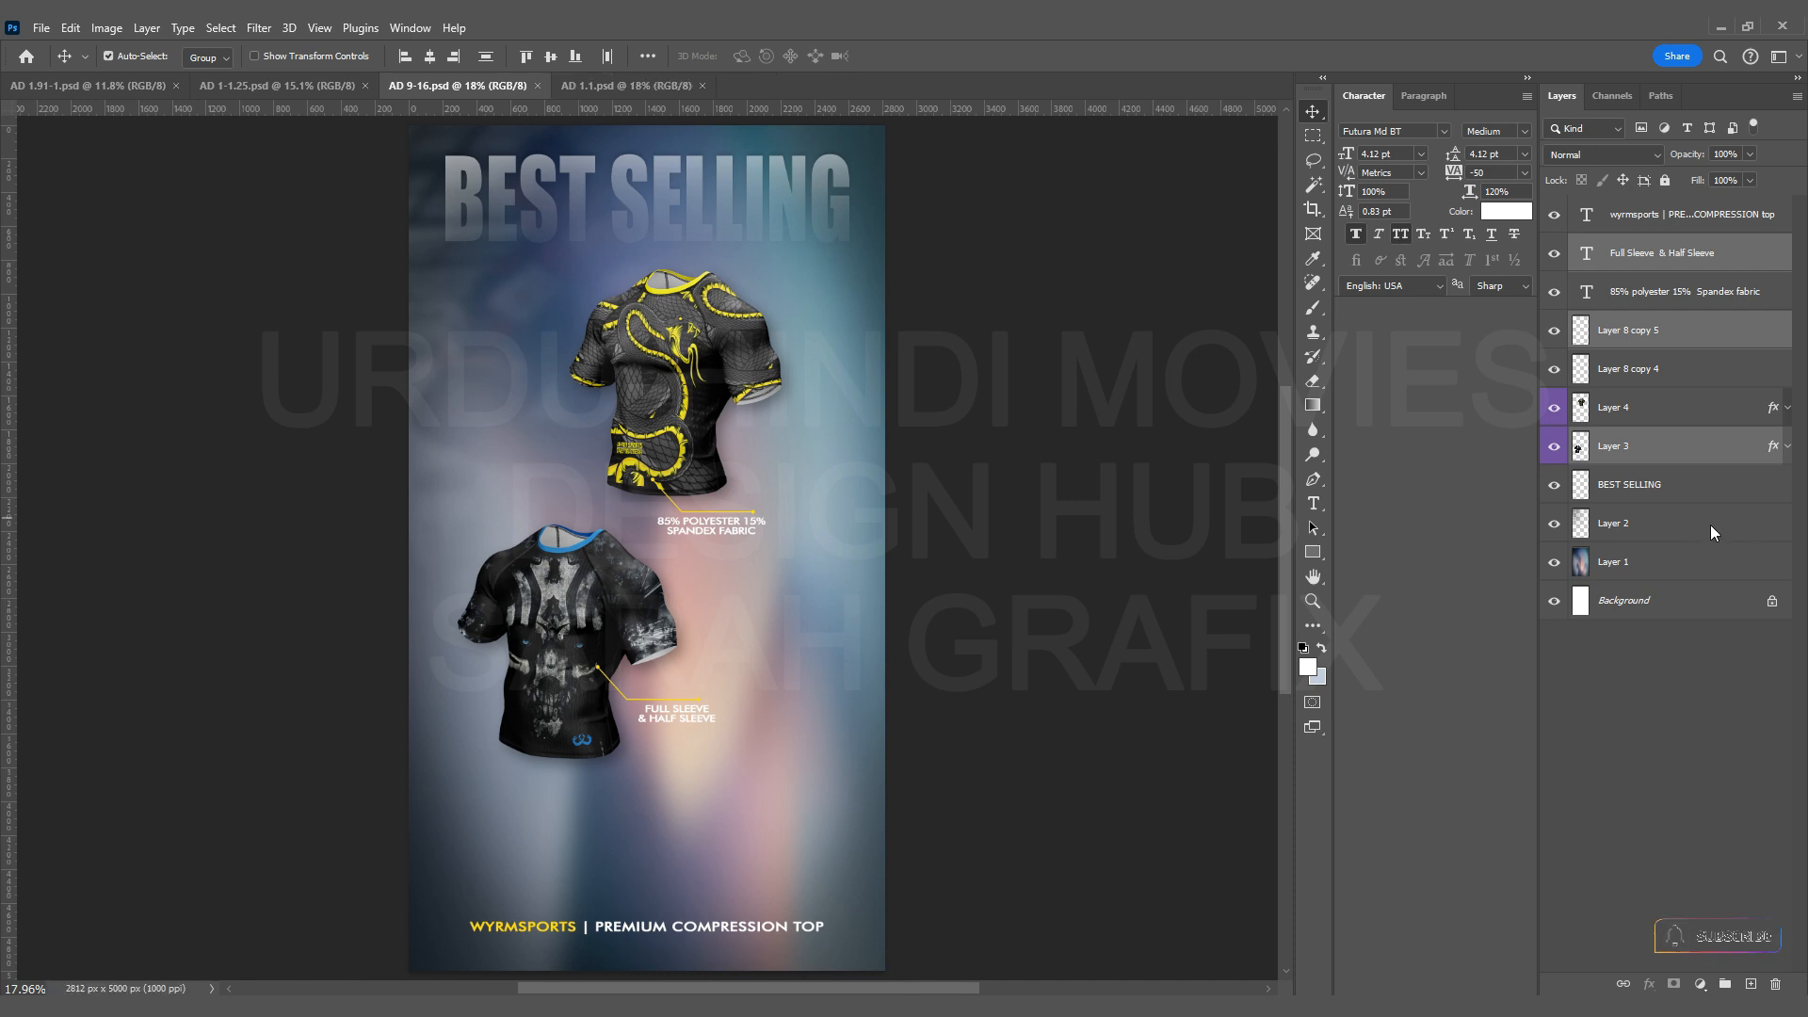
Enlarge both shirts and their callouts together to about 126%.
left_click(1690, 456)
left_click(1688, 256, "shift")
scroll(587, 504, "down", 3)
key("ctrl+t")
left_click_drag(674, 608, 684, 598)
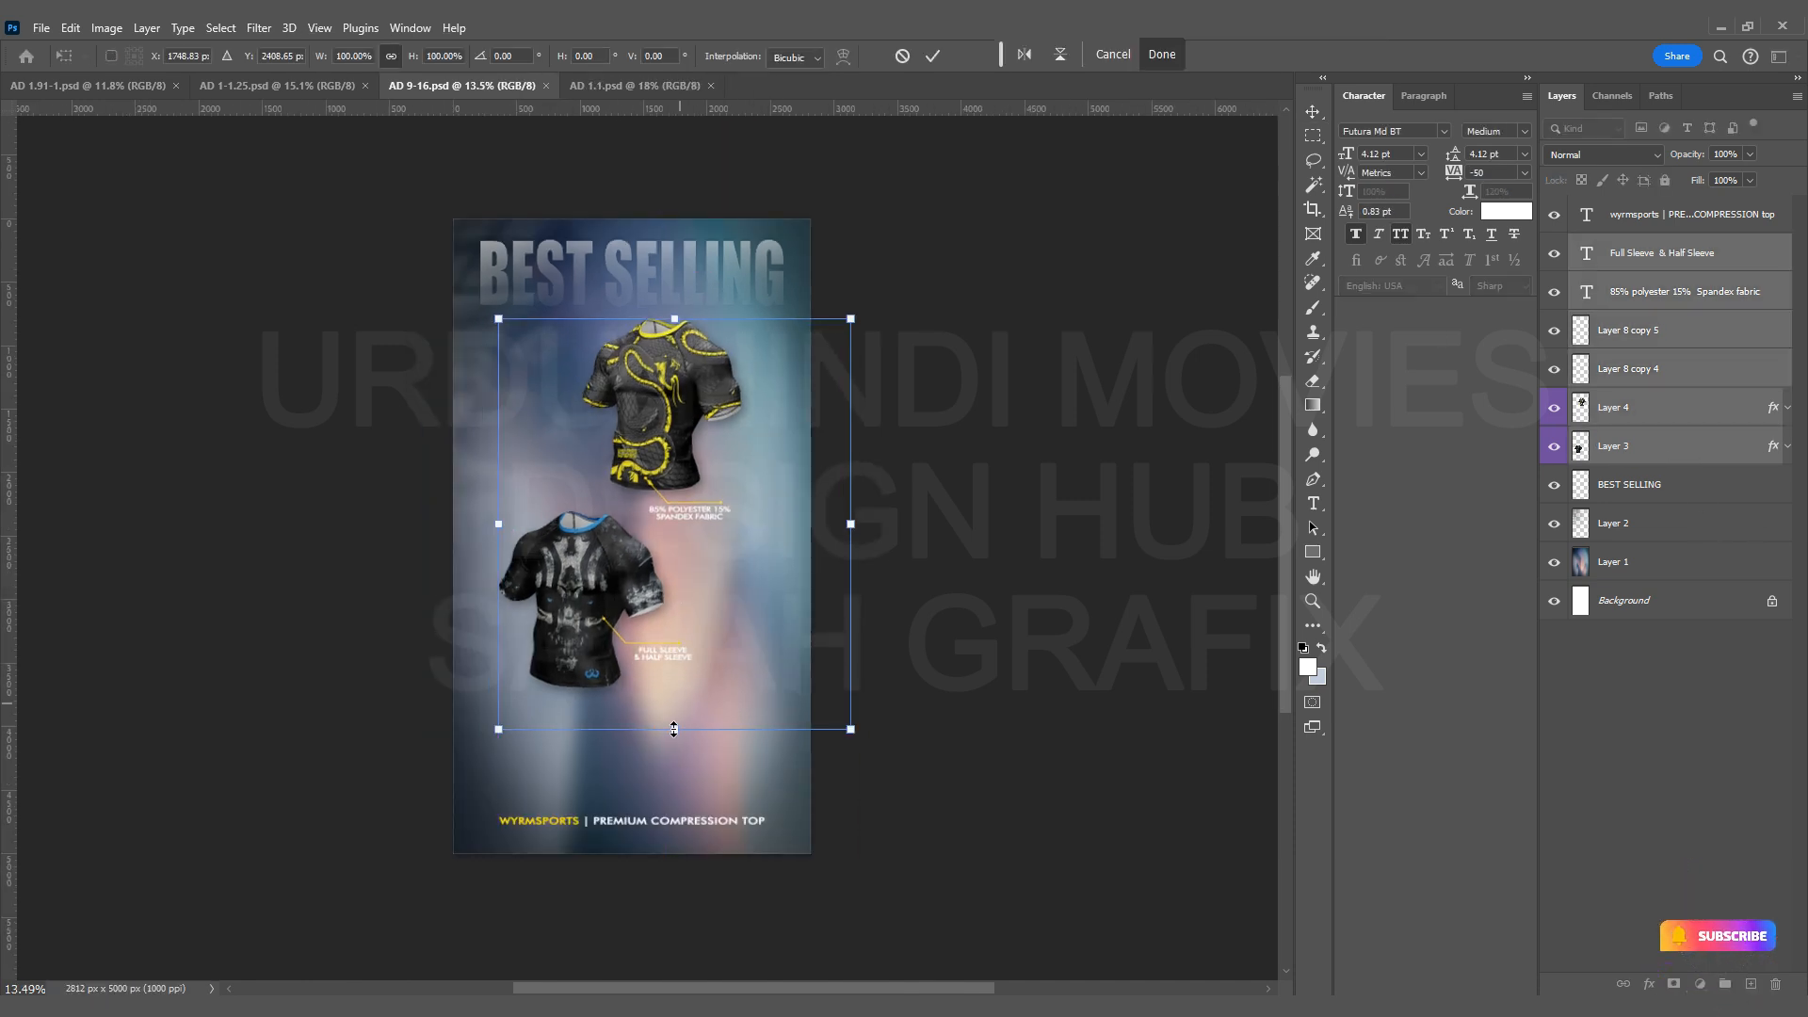
left_click_drag(674, 728, 692, 789)
scroll(697, 749, "up", 2)
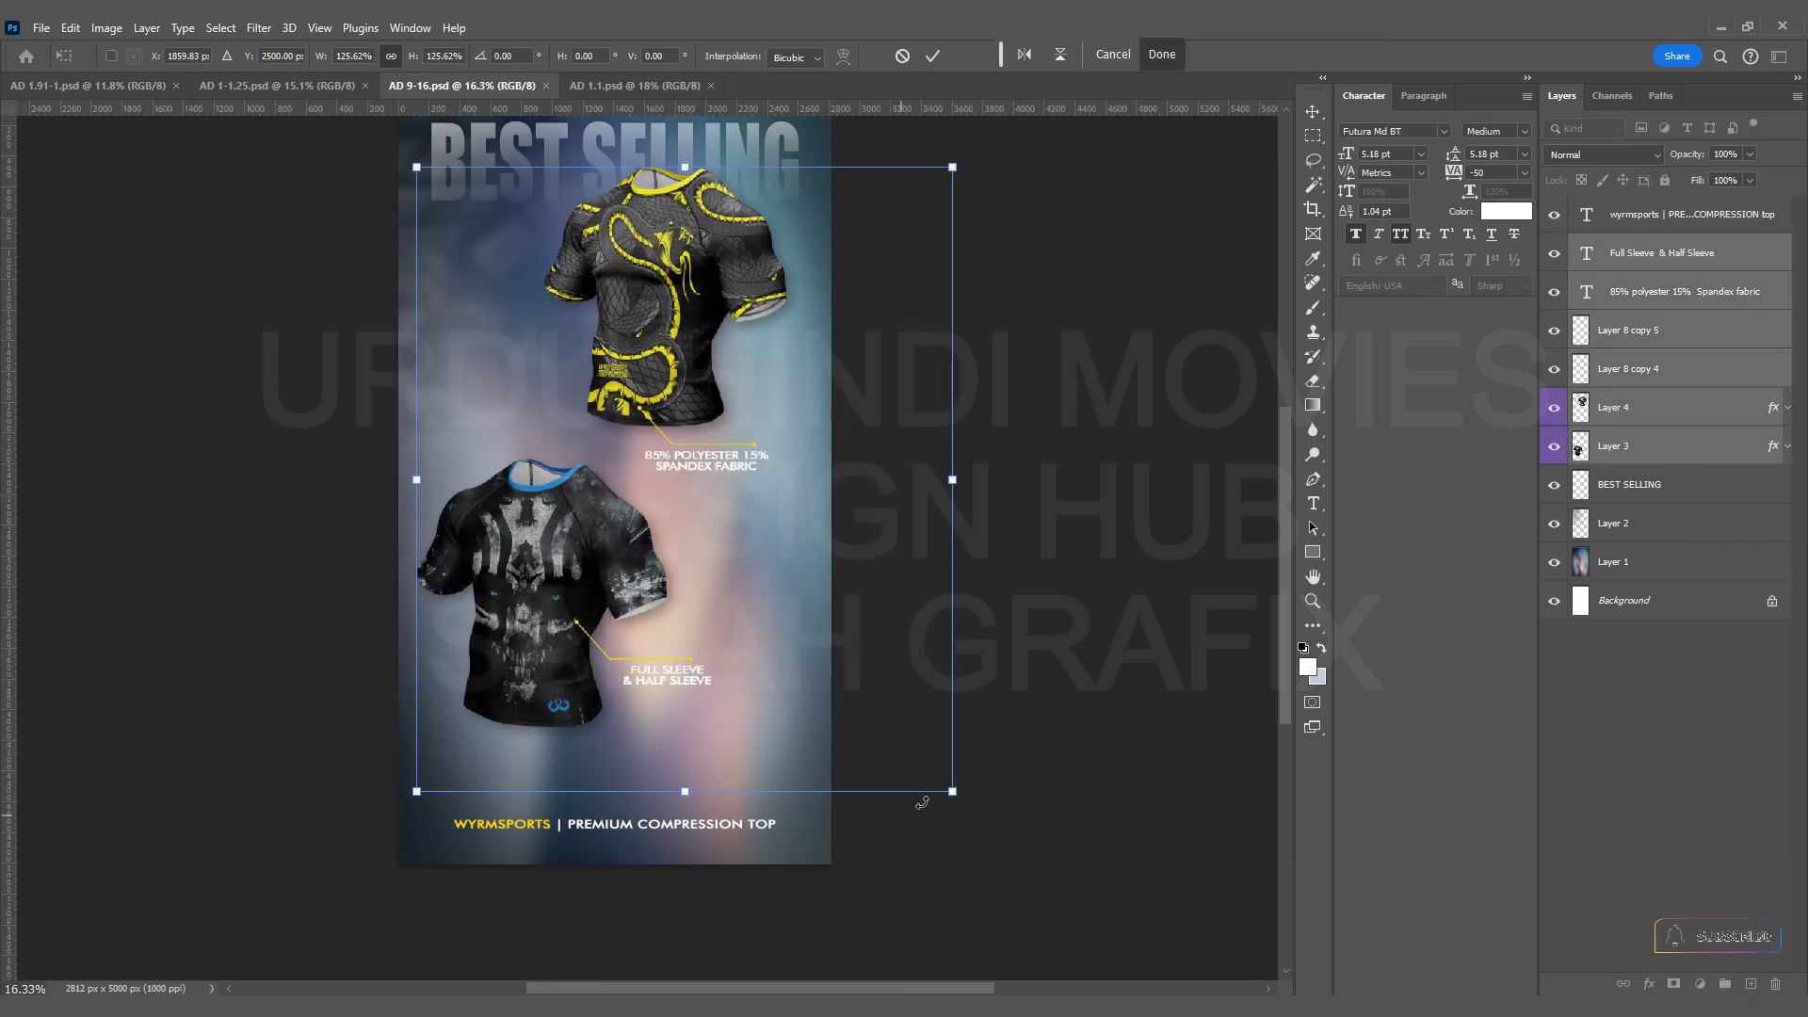
Enlarge both shirts and callouts further, position them diagonally between the headline and tagline, and save the file.
left_click_drag(952, 792, 1005, 852)
scroll(665, 696, "down", 3)
left_click_drag(673, 604, 608, 584)
scroll(659, 598, "up", 3)
scroll(659, 603, "up", 1)
left_click_drag(559, 682, 565, 686)
left_click_drag(710, 157, 679, 265)
key("Return")
key("ctrl+s")
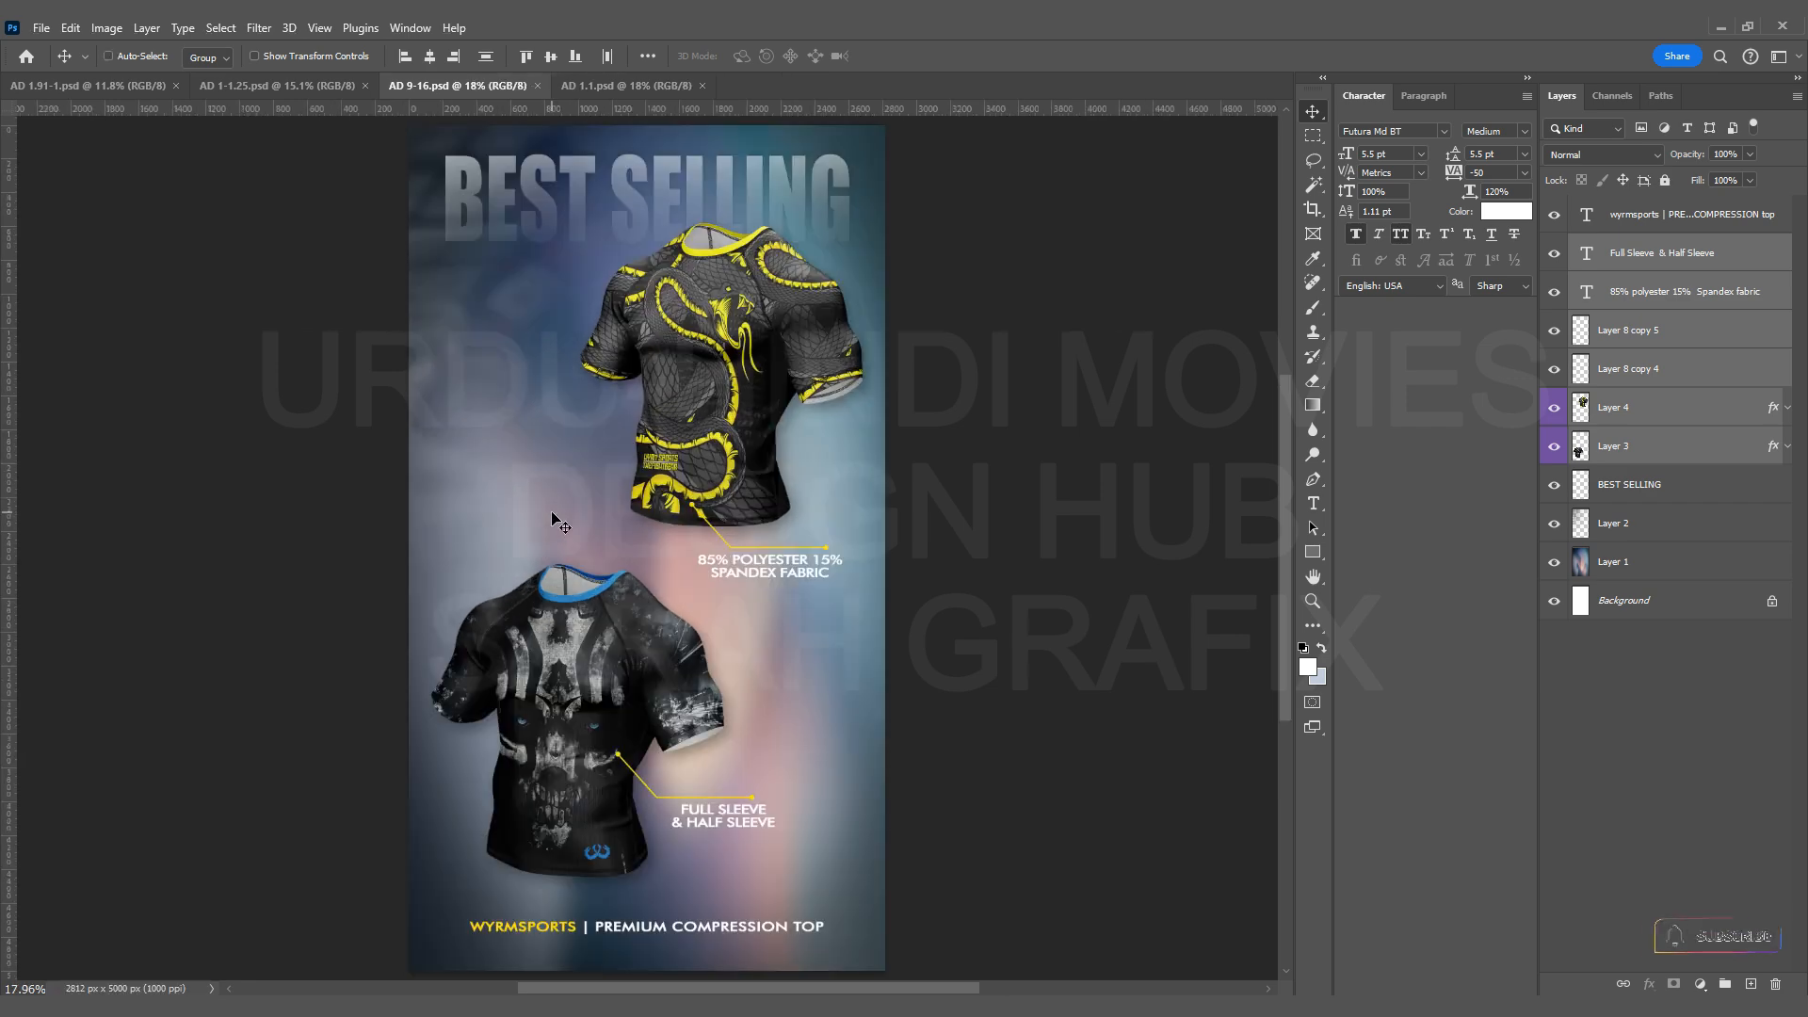
Nudge both shirts and their callouts together slightly left.
key("ctrl+t")
key("Left")
key("Left")
key("Left")
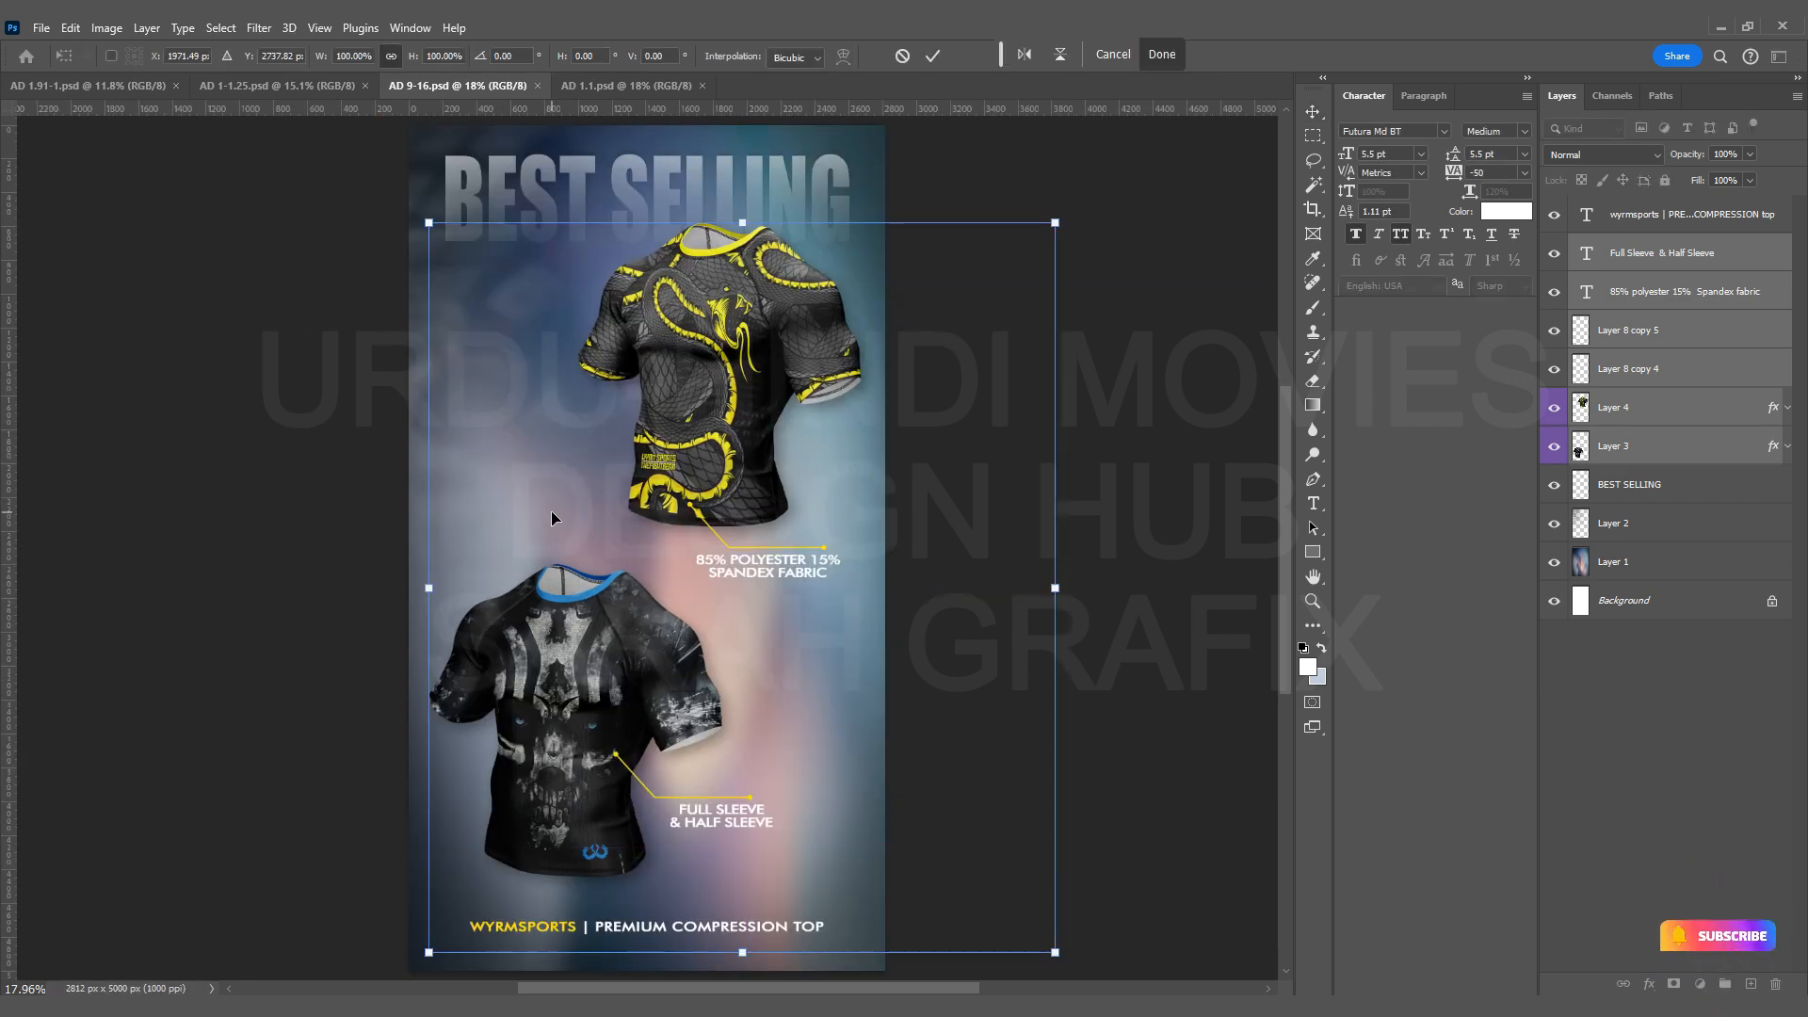